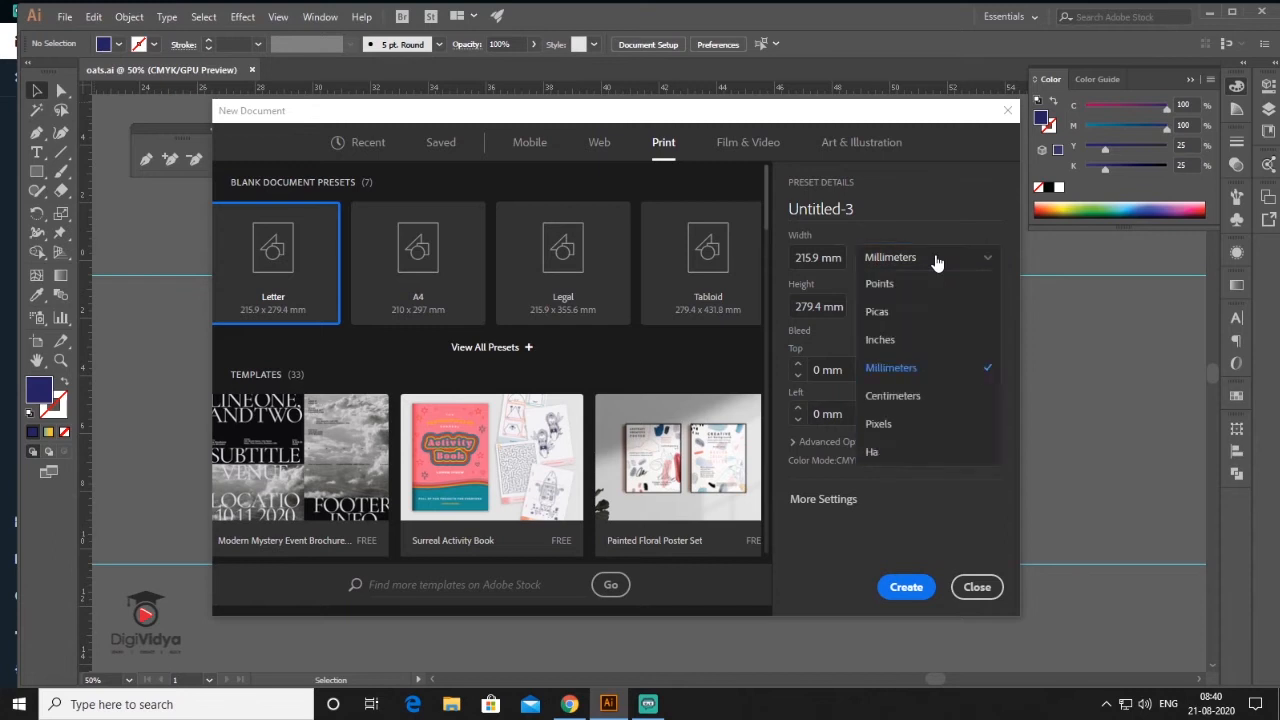
Create a new portrait Letter print document measured in inches, 8.5 in wide by 11 in high
click(880, 340)
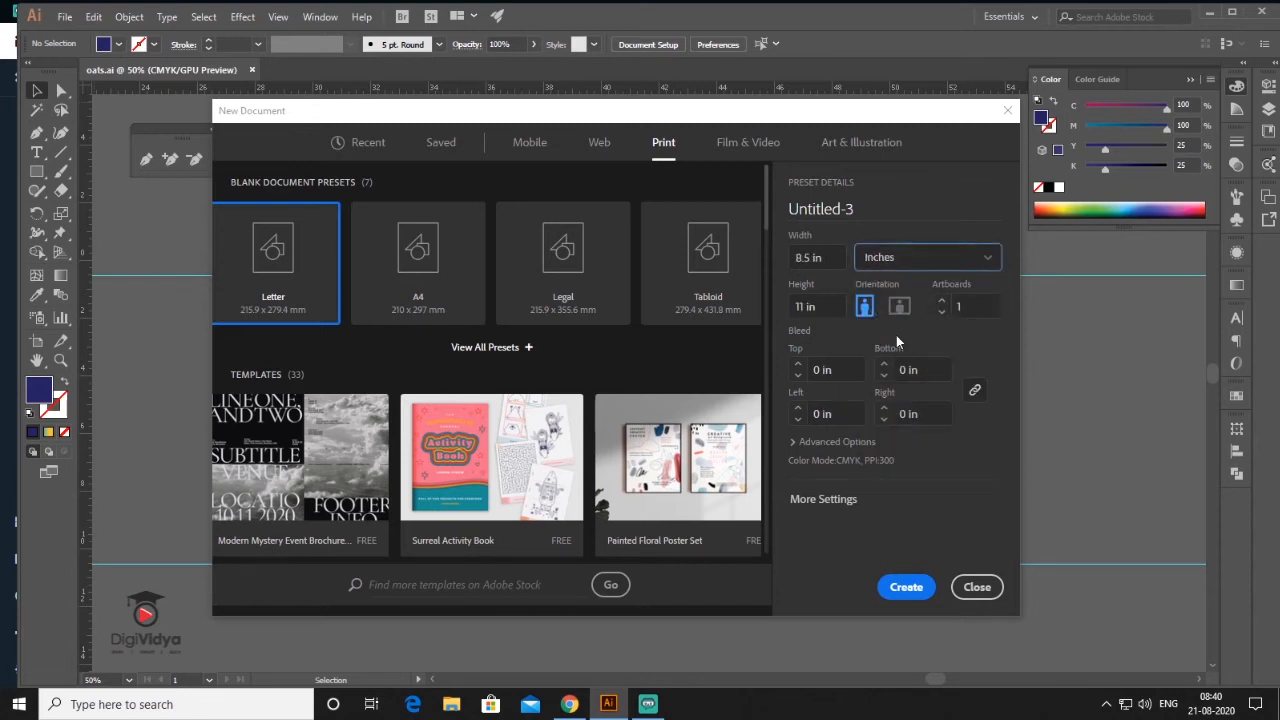
click(818, 257)
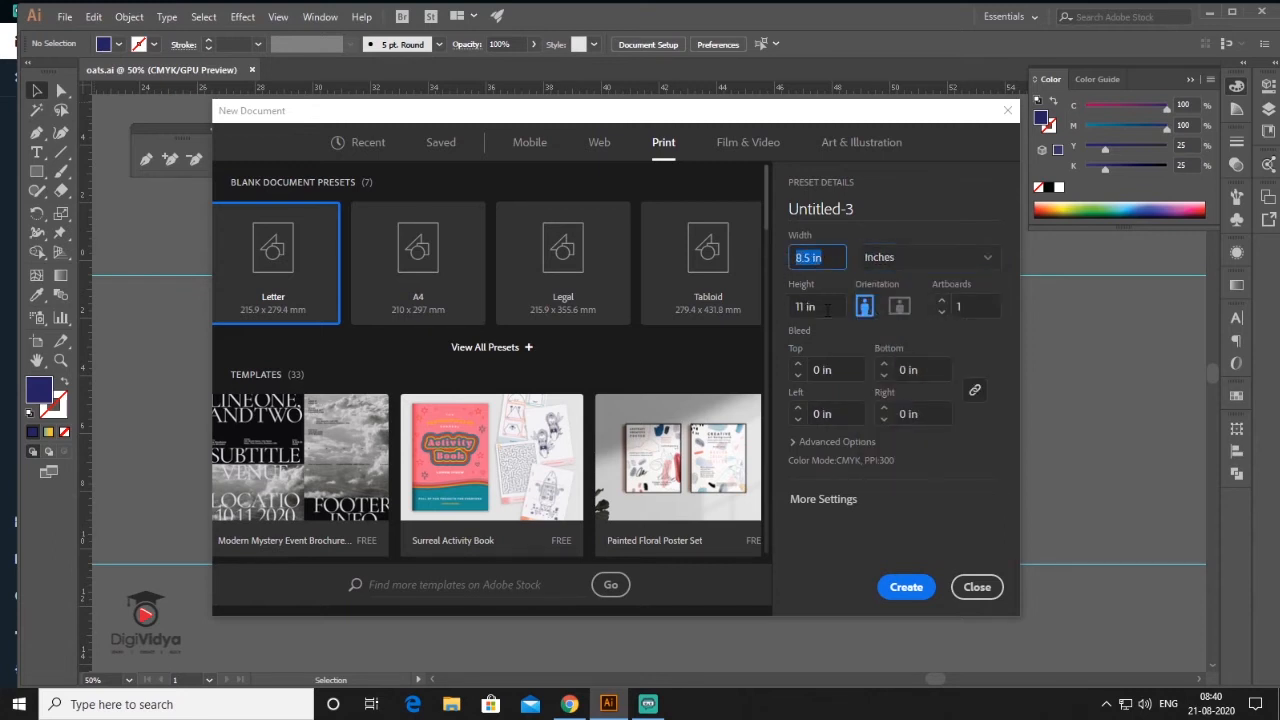
click(798, 306)
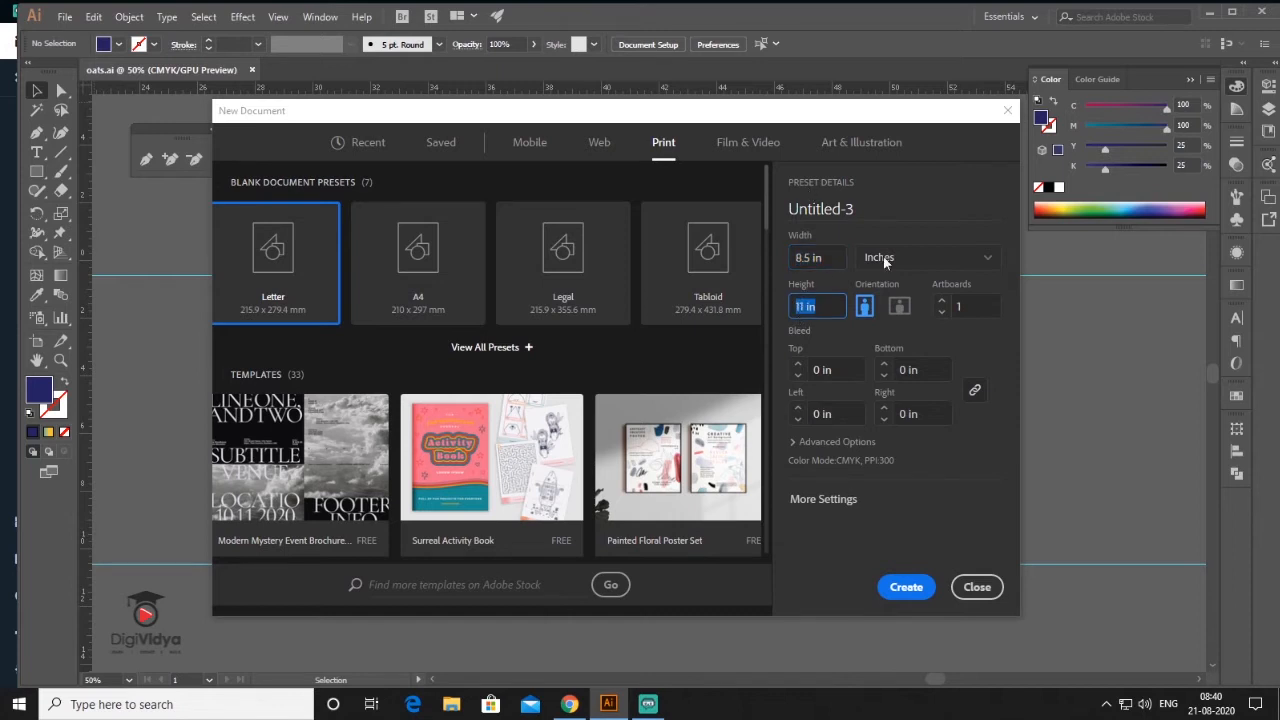
click(905, 588)
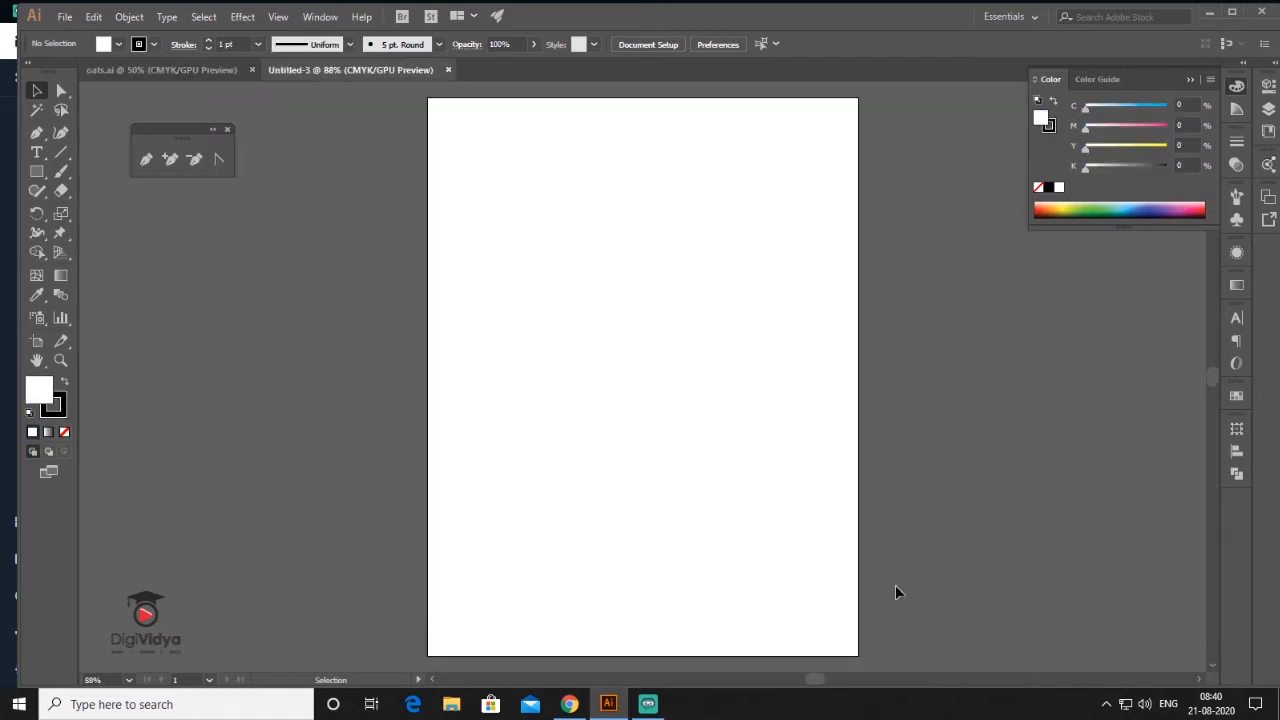
Show the rulers in the new document
scroll(458, 400, down, 1)
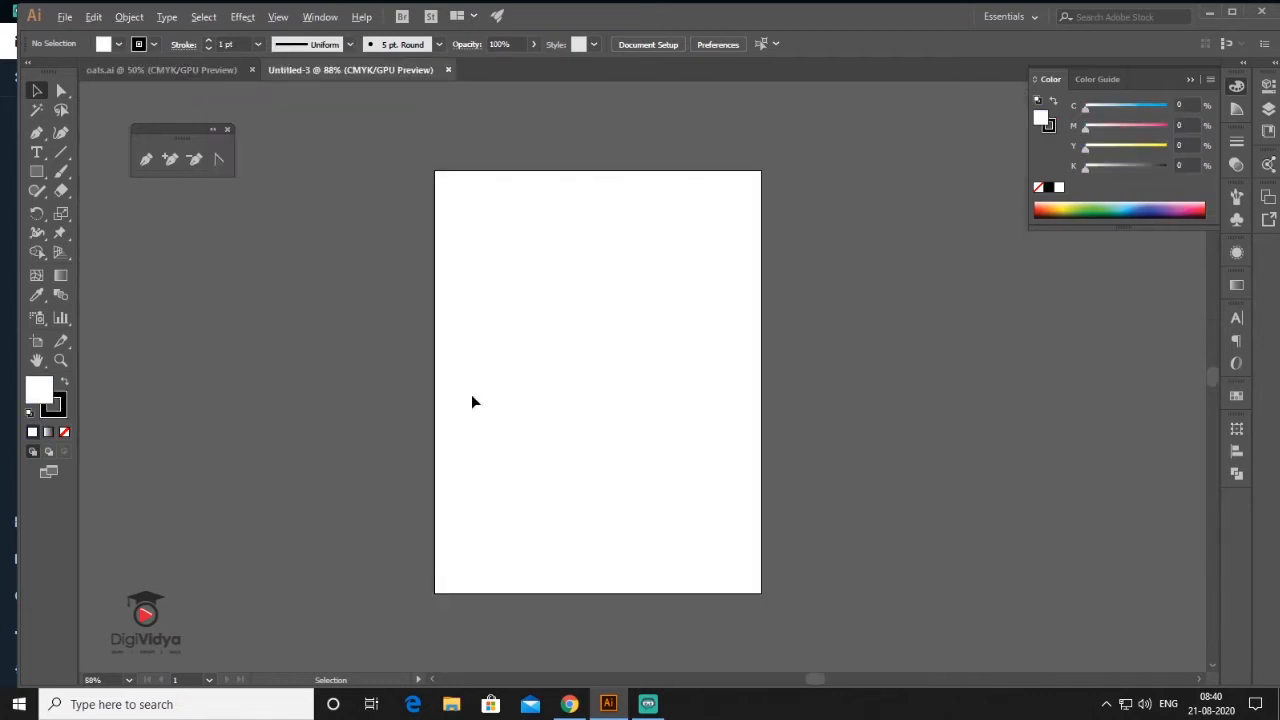
click(277, 17)
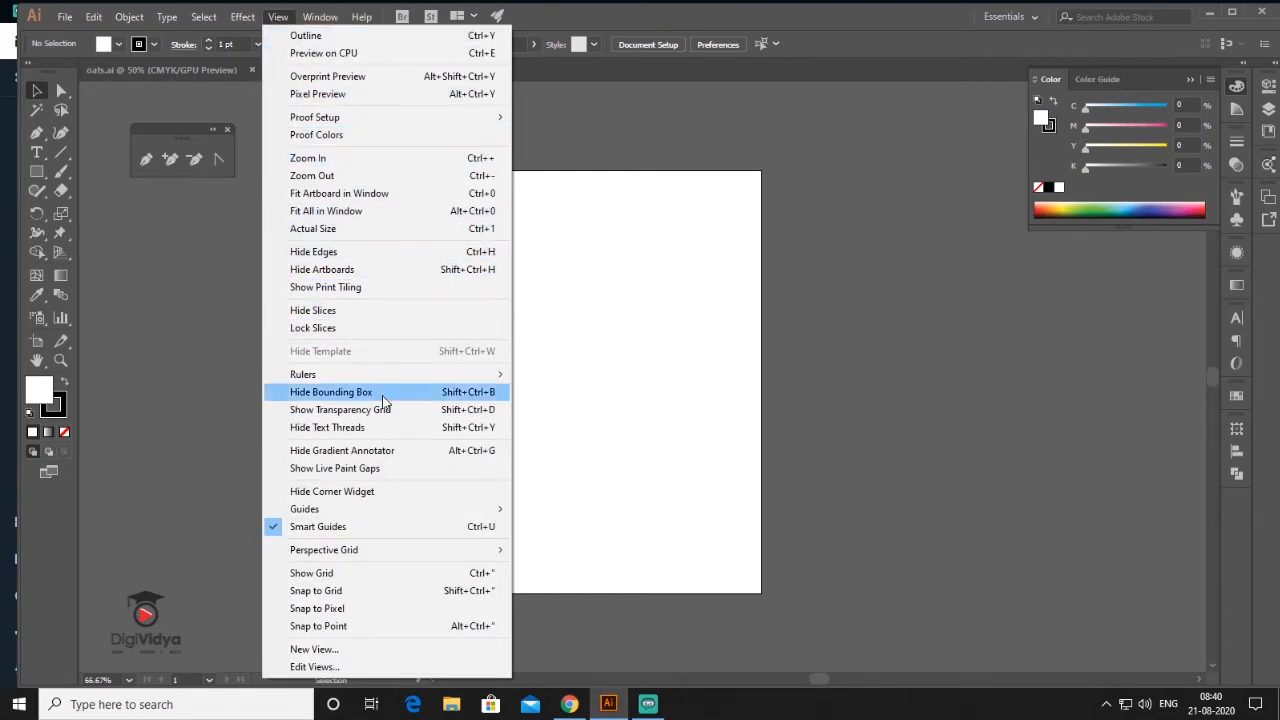
mouse_move(352, 515)
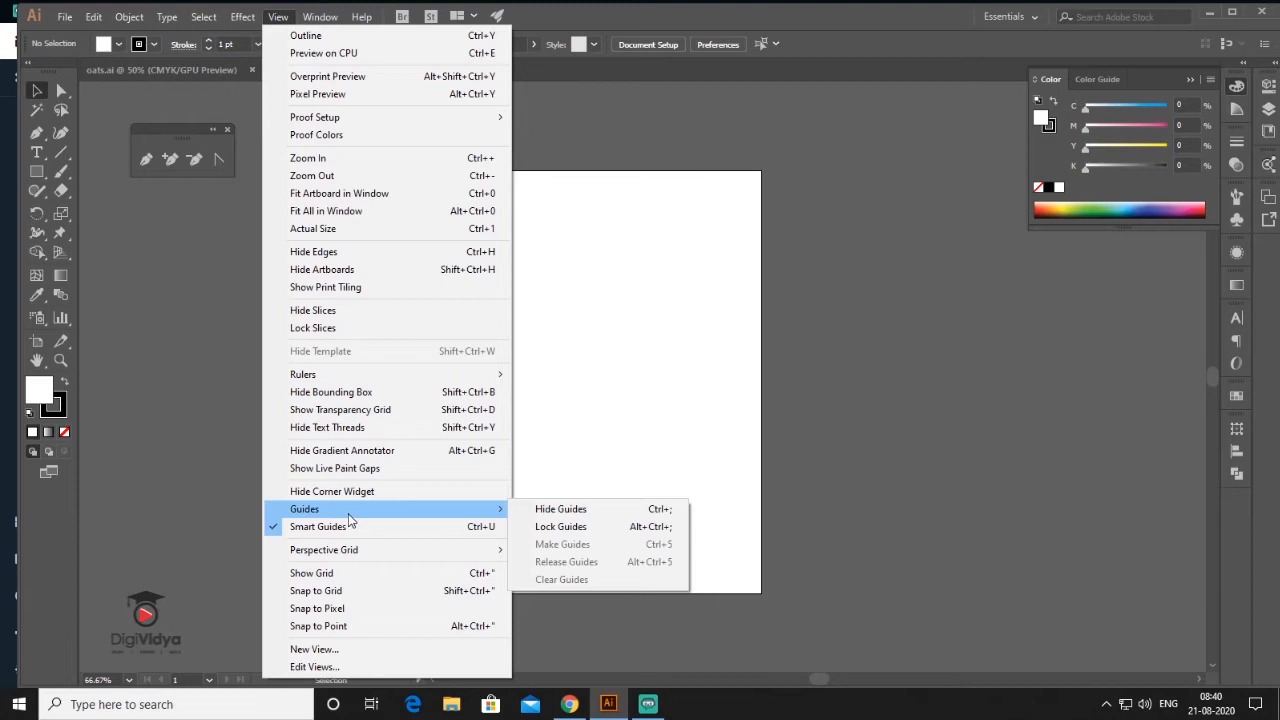
mouse_move(313, 378)
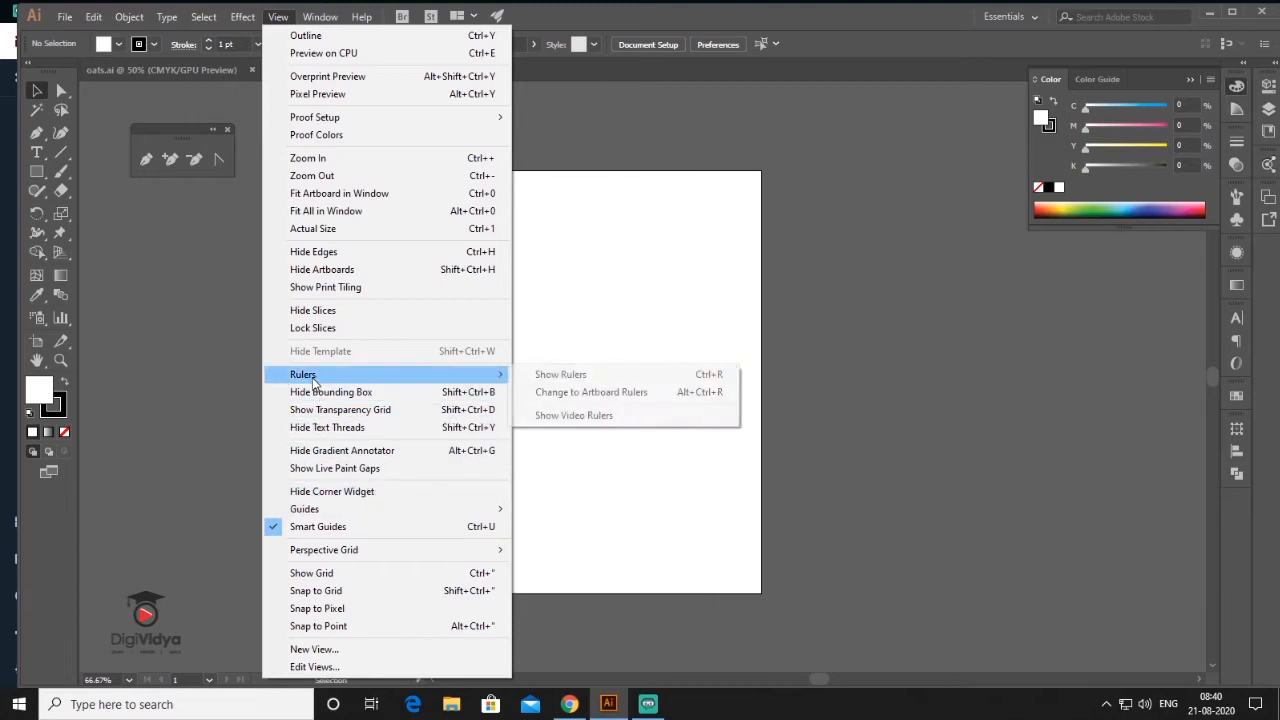
click(560, 376)
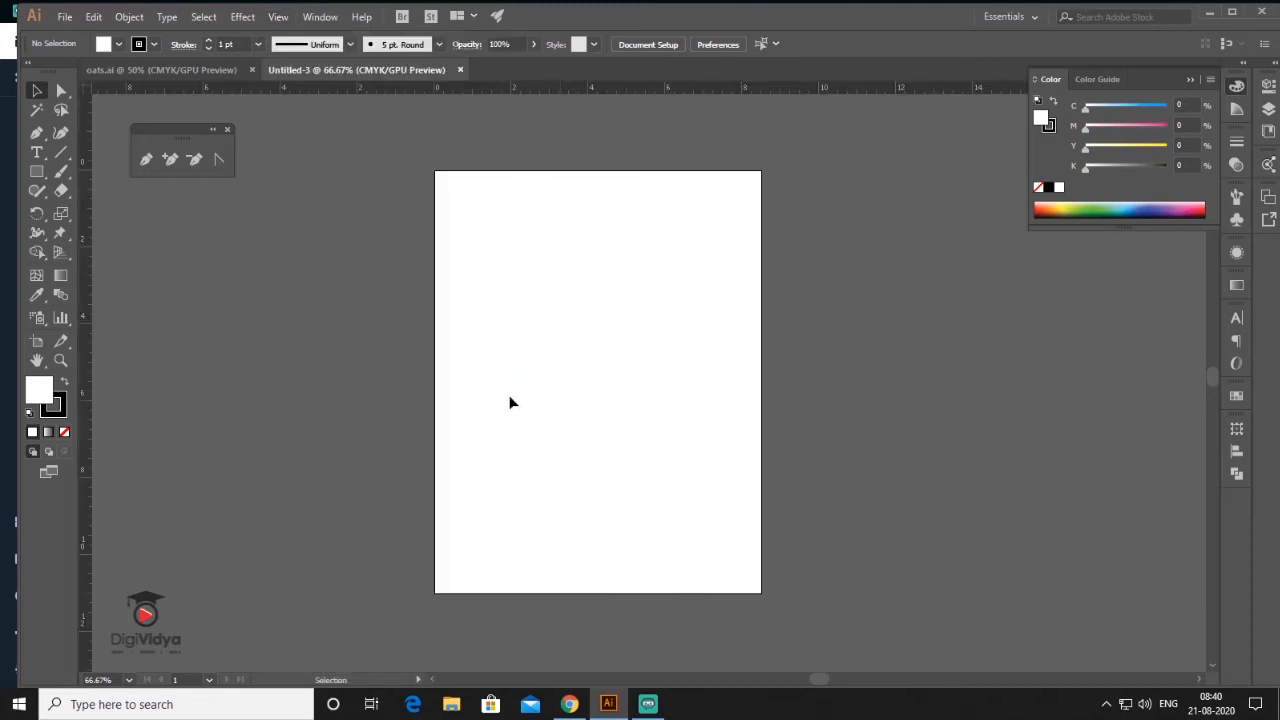
Place two vertical margin guides at X positions 0.5 in and 8 in
drag(404, 432, 404, 433)
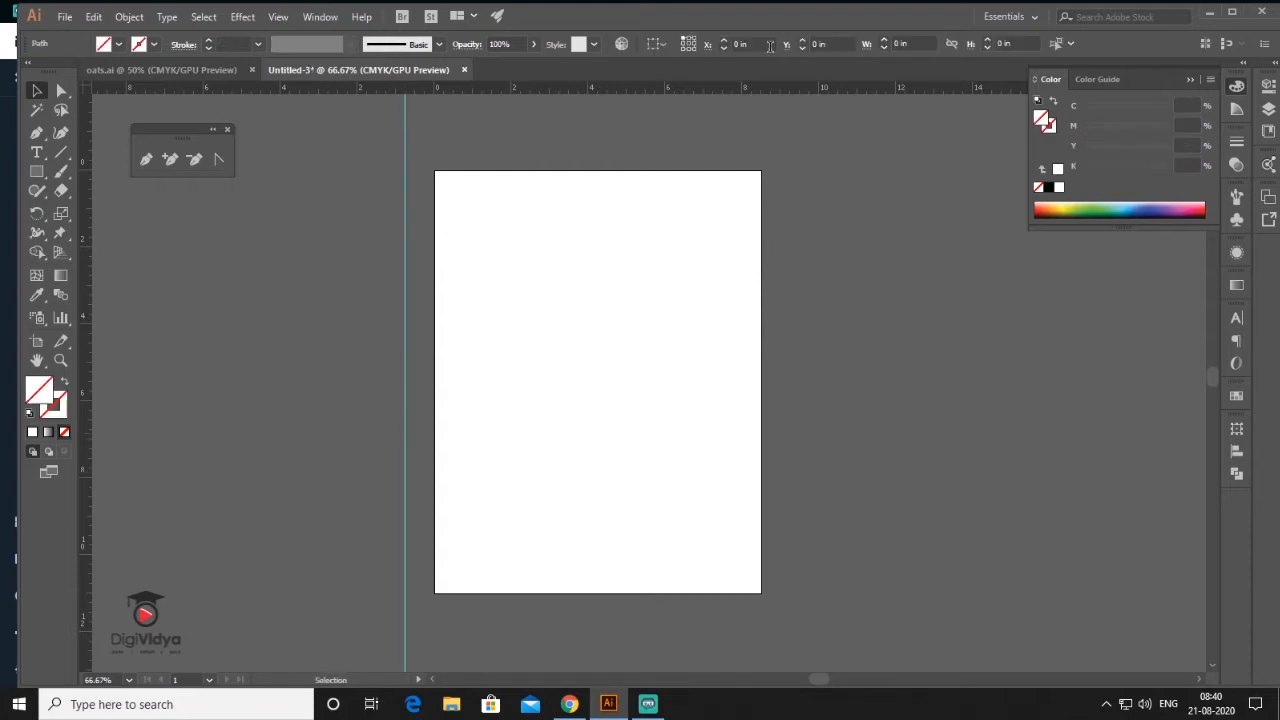
double_click(748, 44)
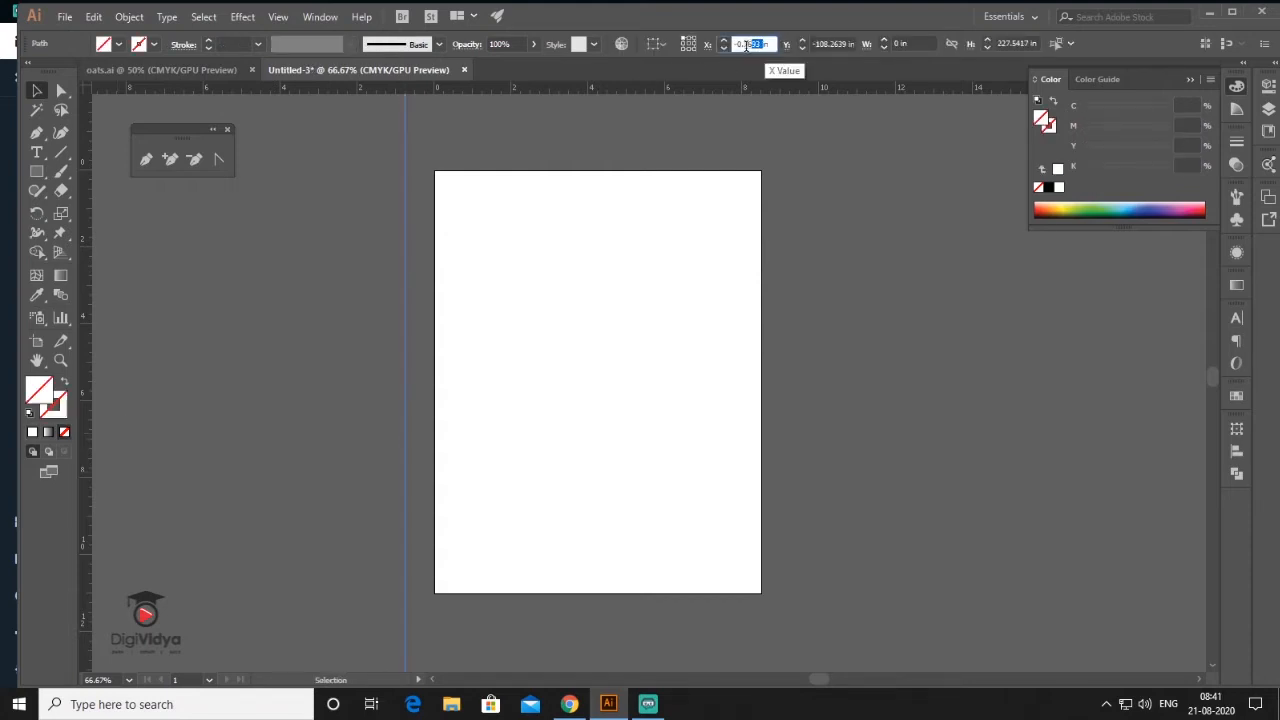
text(0.5)
key(Return)
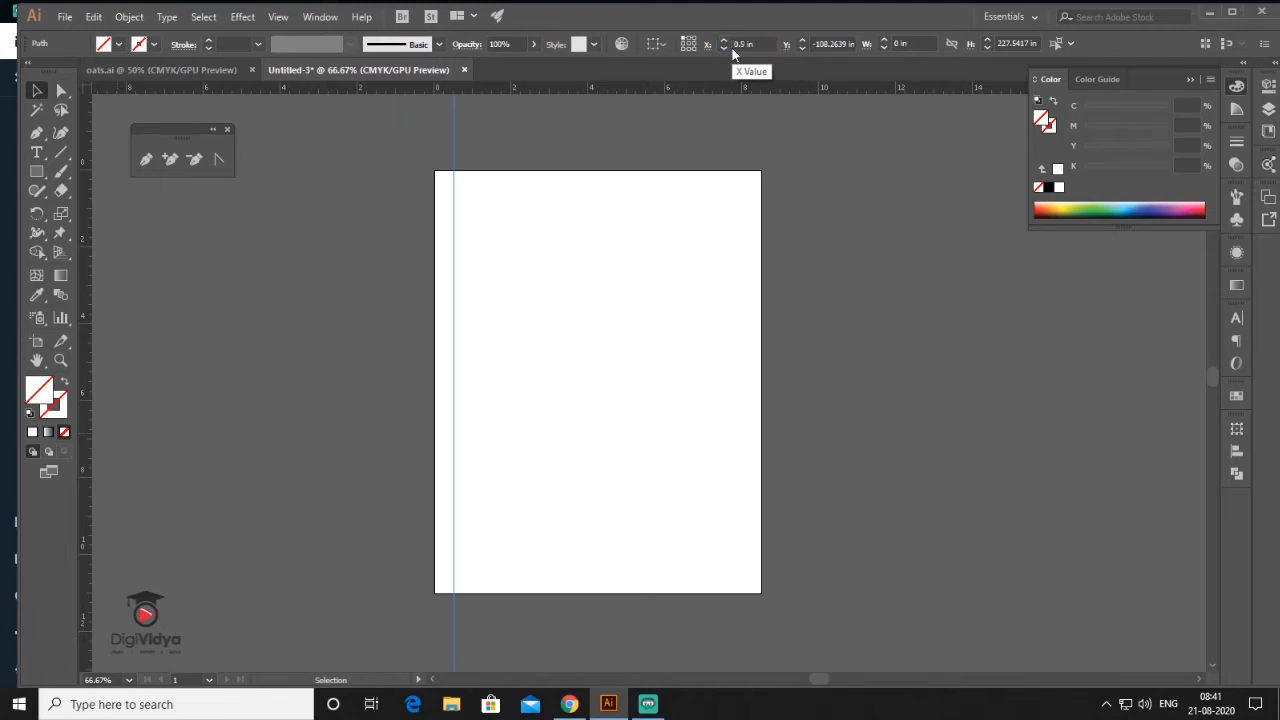
drag(86, 363, 181, 357)
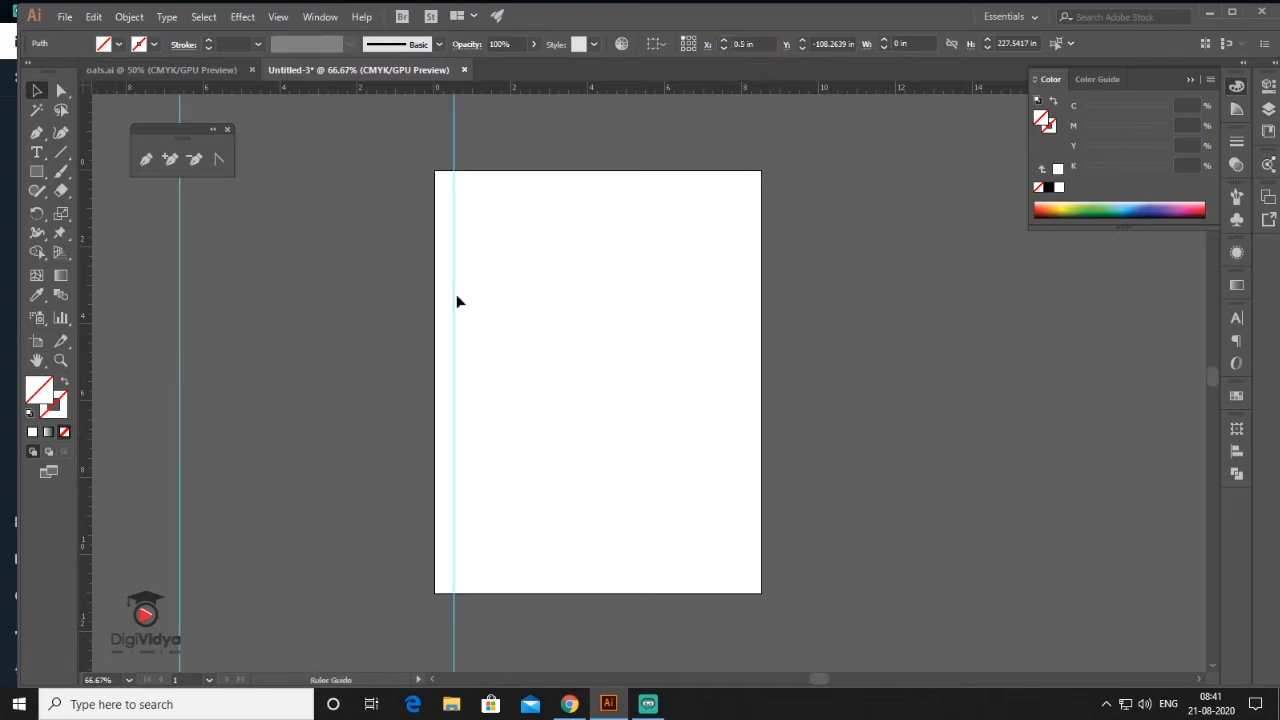
double_click(757, 43)
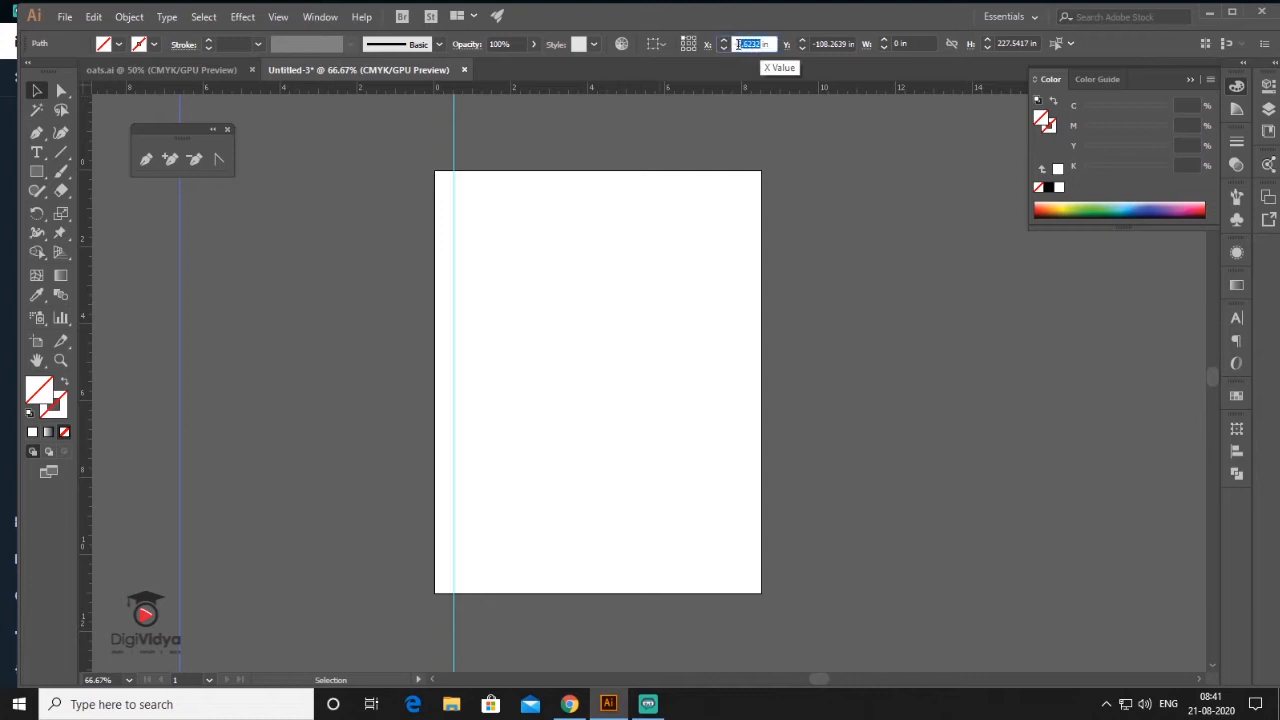
text(8)
key(Return)
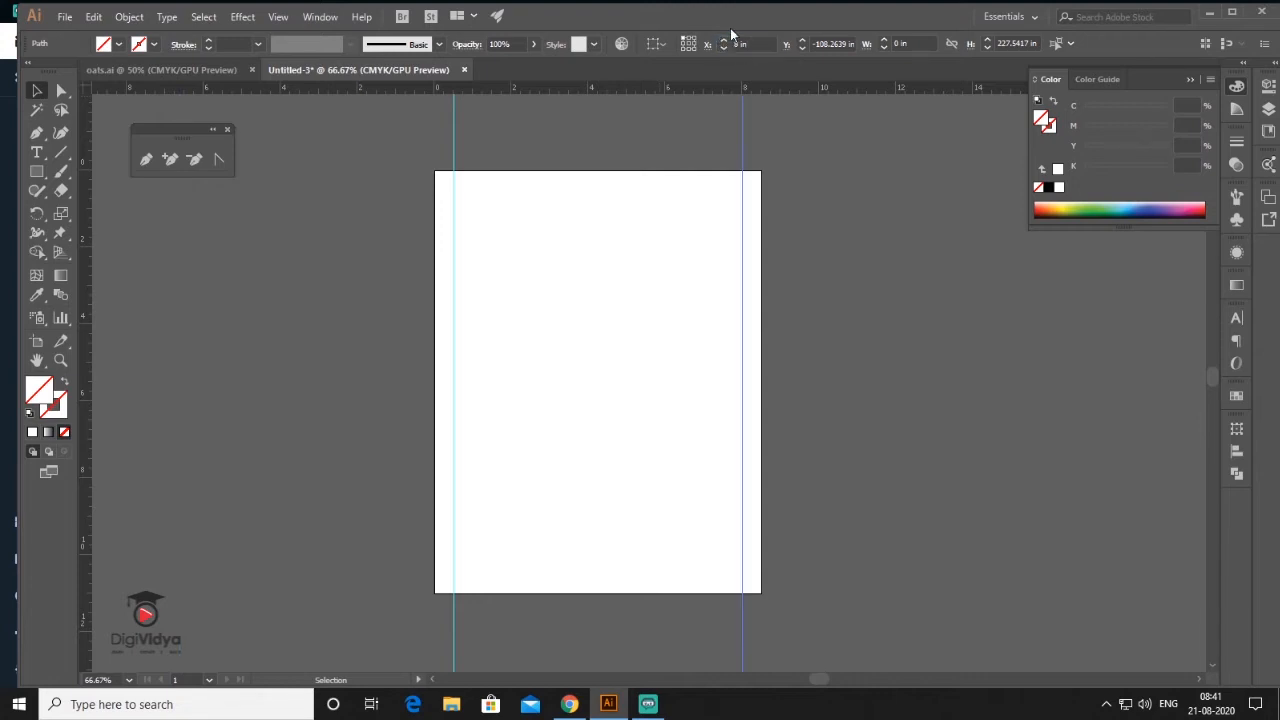
Place two horizontal margin guides at Y positions 0.5 in and 10.5 in
drag(593, 88, 598, 129)
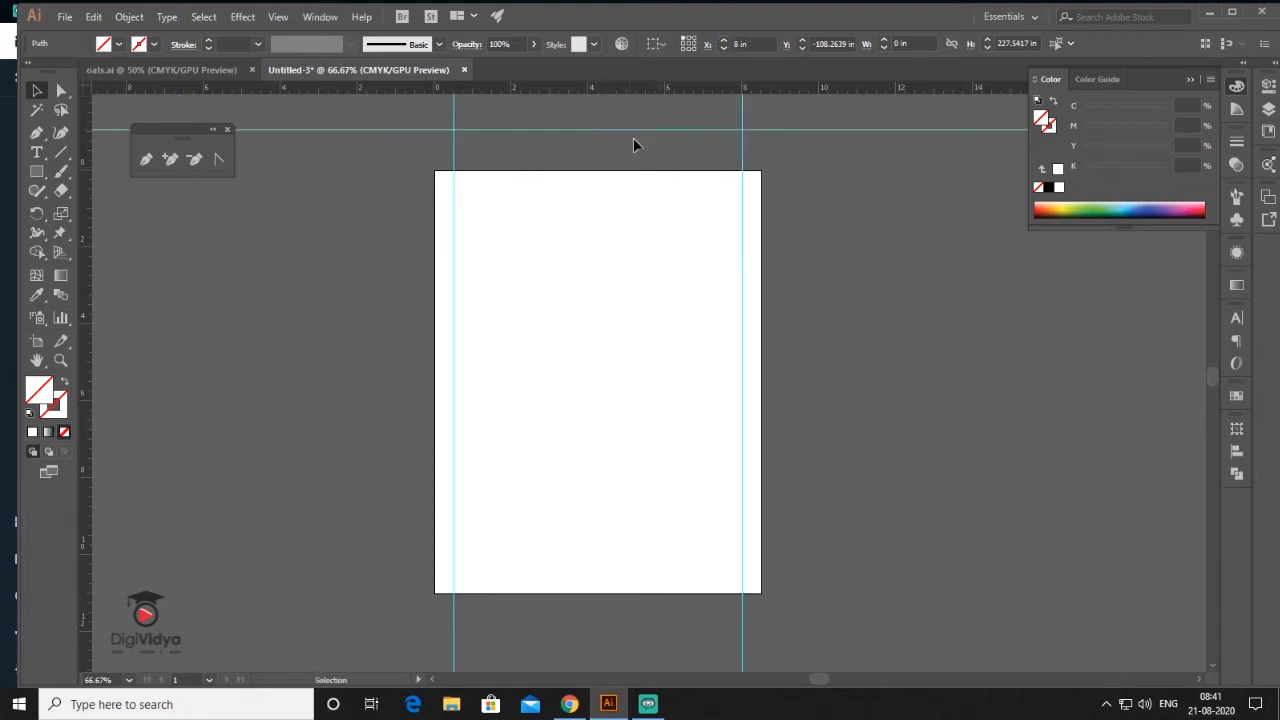
click(830, 44)
text(0.5)
key(Return)
drag(772, 119, 772, 120)
click(848, 44)
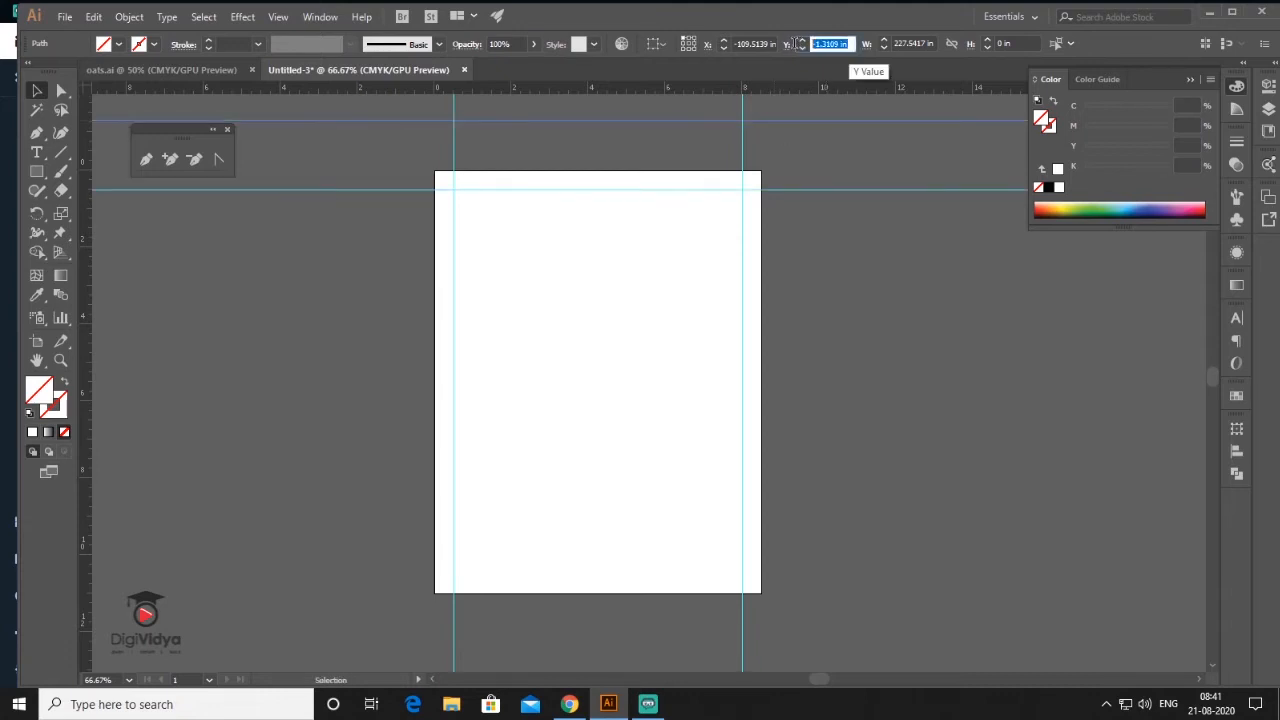
text(10.5)
key(Return)
click(815, 345)
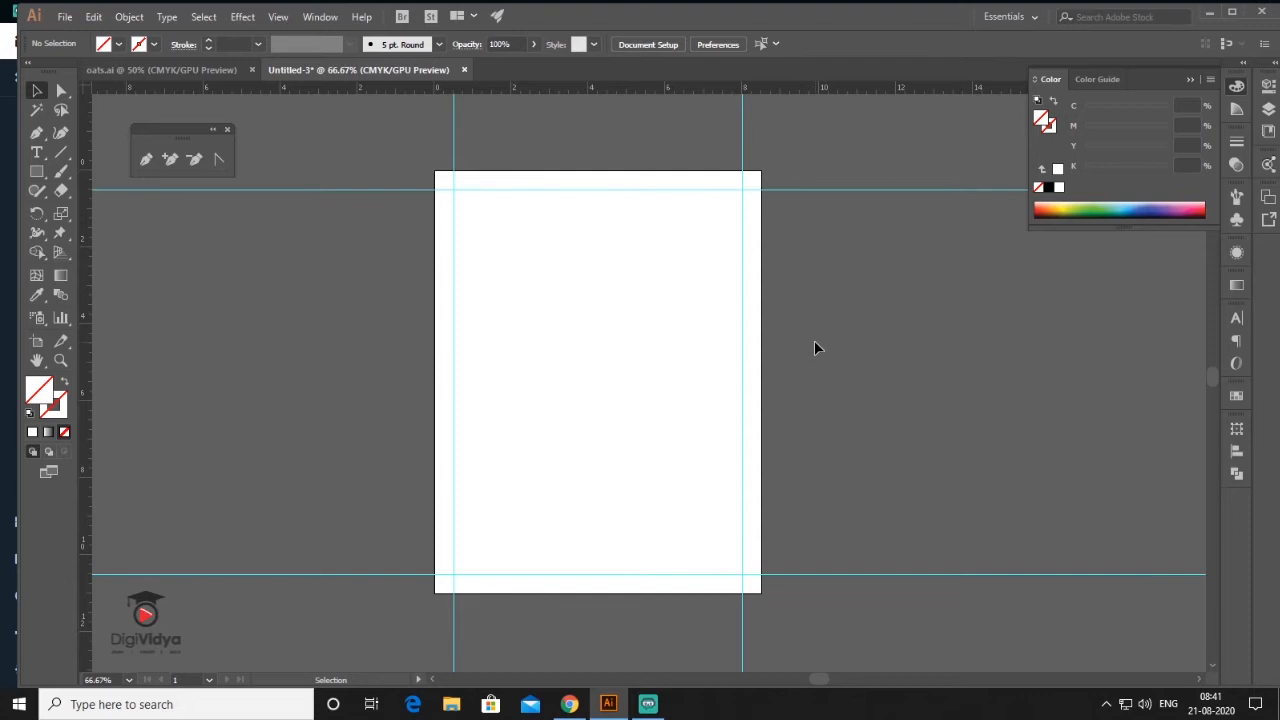
Select all four guides and lock them
key(ctrl+a)
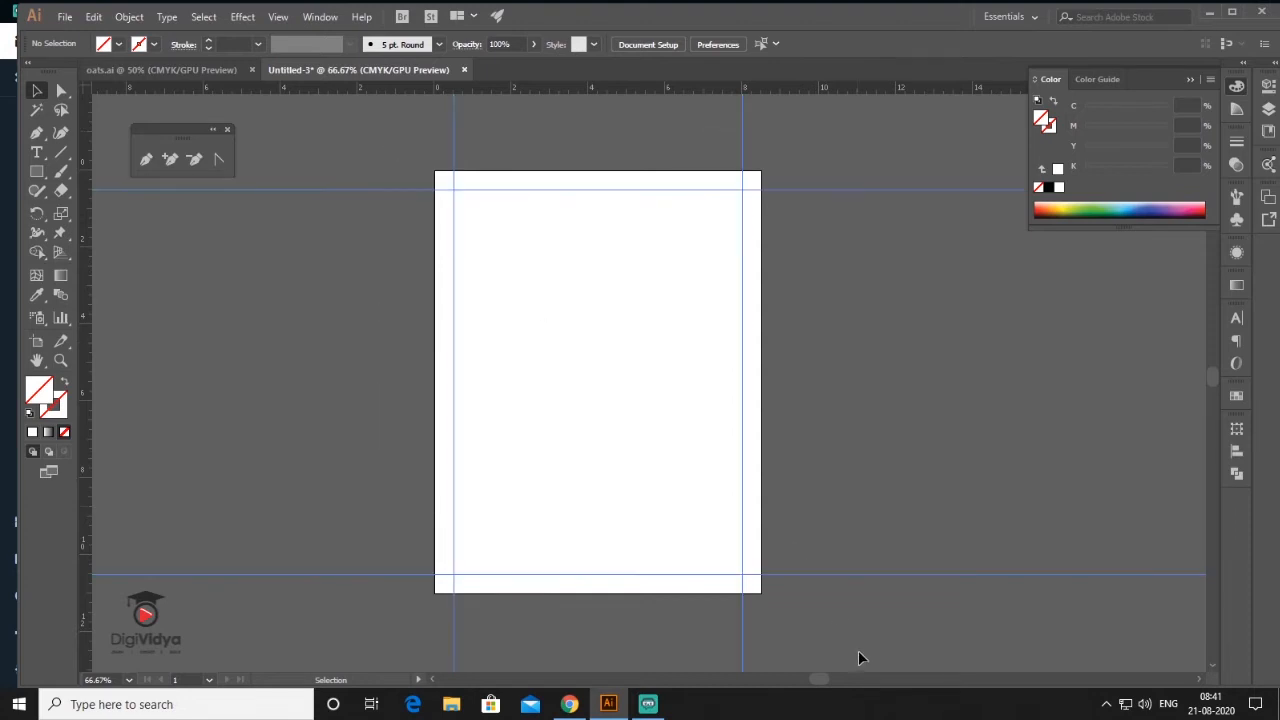
click(129, 17)
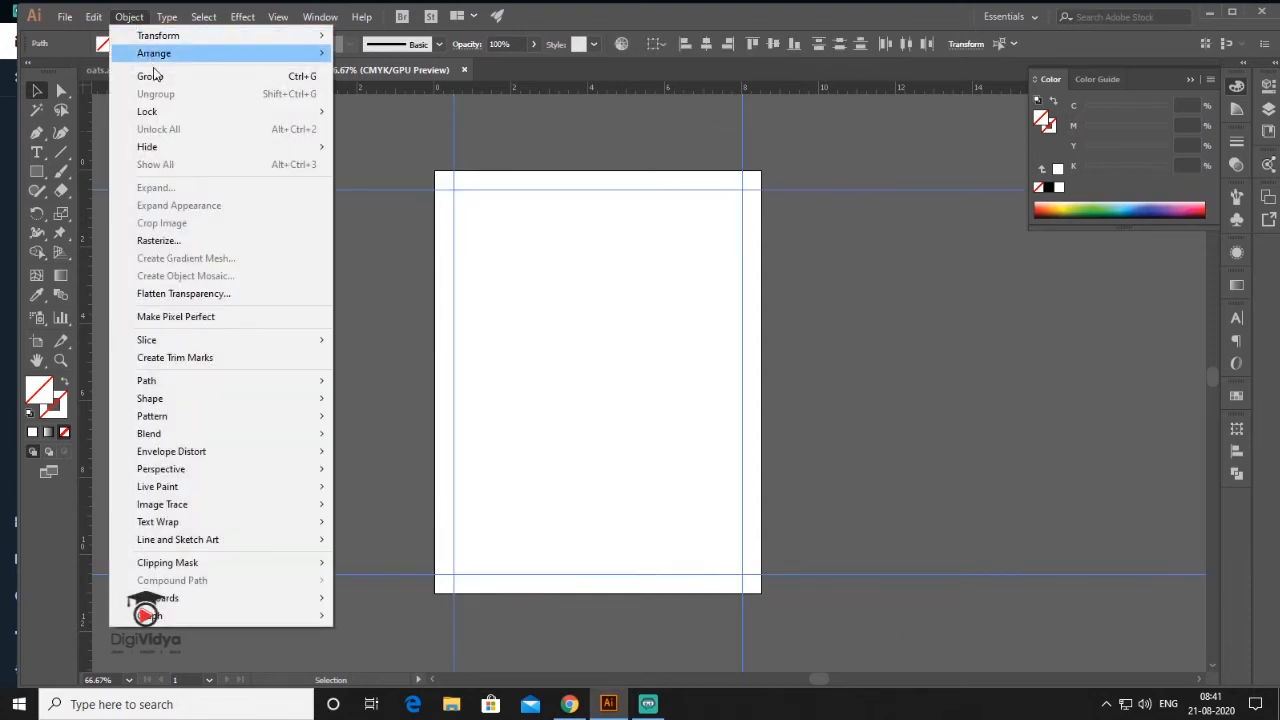
mouse_move(150, 111)
click(357, 111)
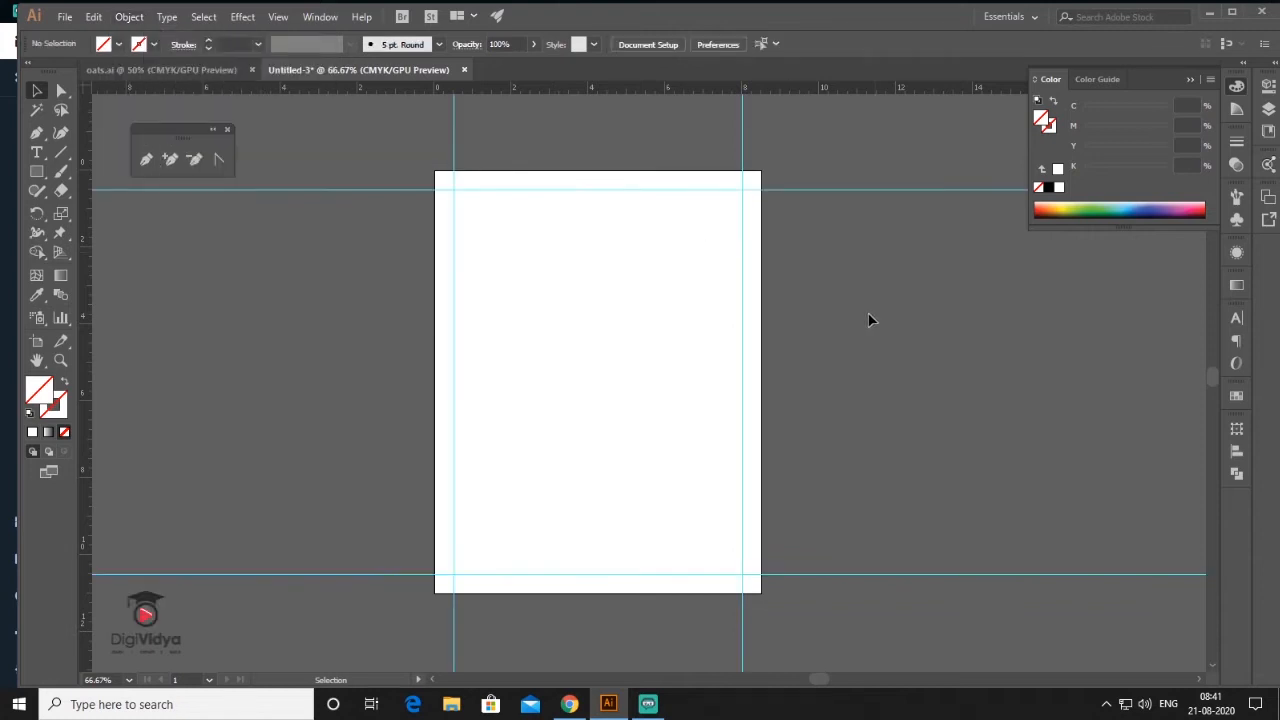
Cover the artboard with a strokeless blue rectangle (C 85.49, M 63.14, Y 0, K 0) and add a mesh point in its upper centre
click(36, 171)
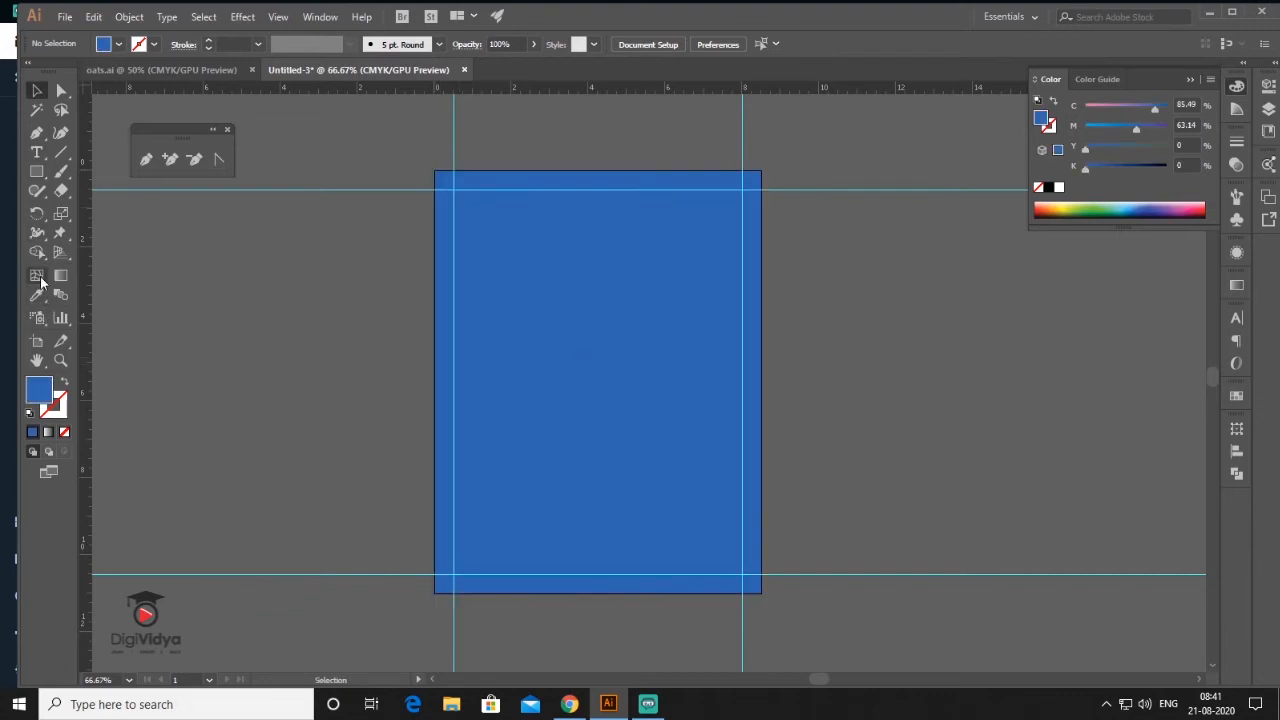
click(37, 277)
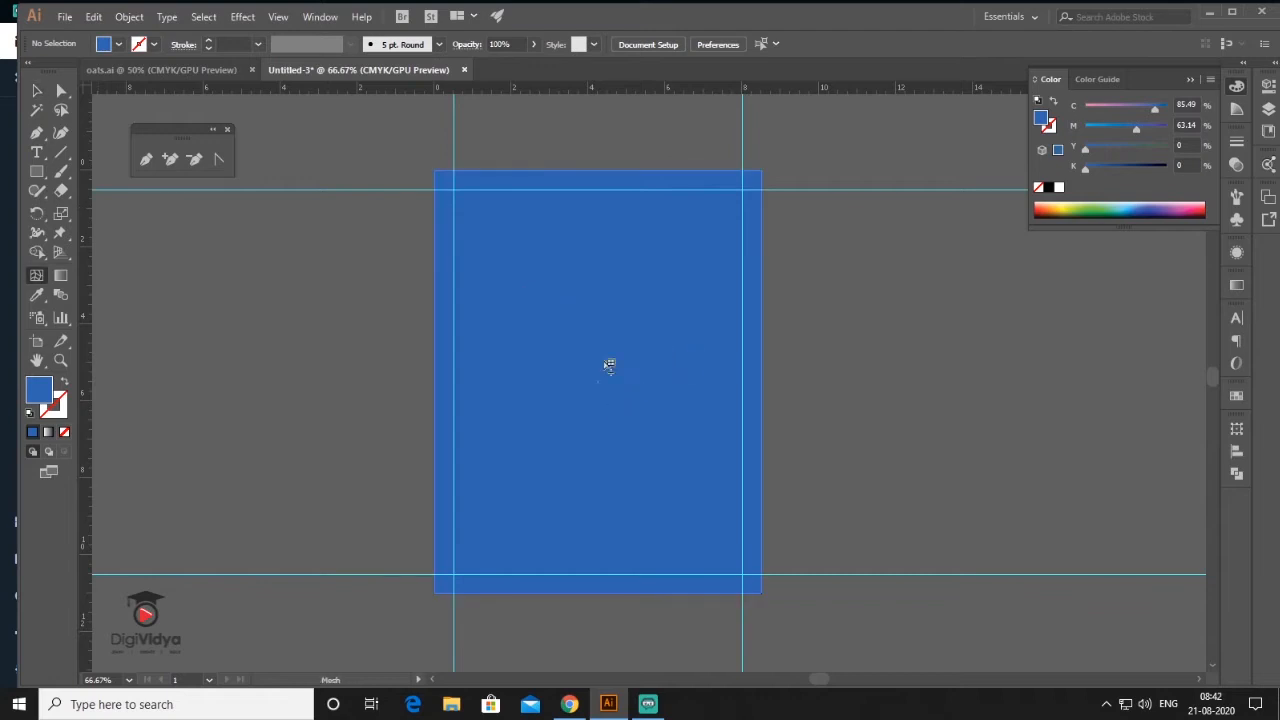
click(604, 255)
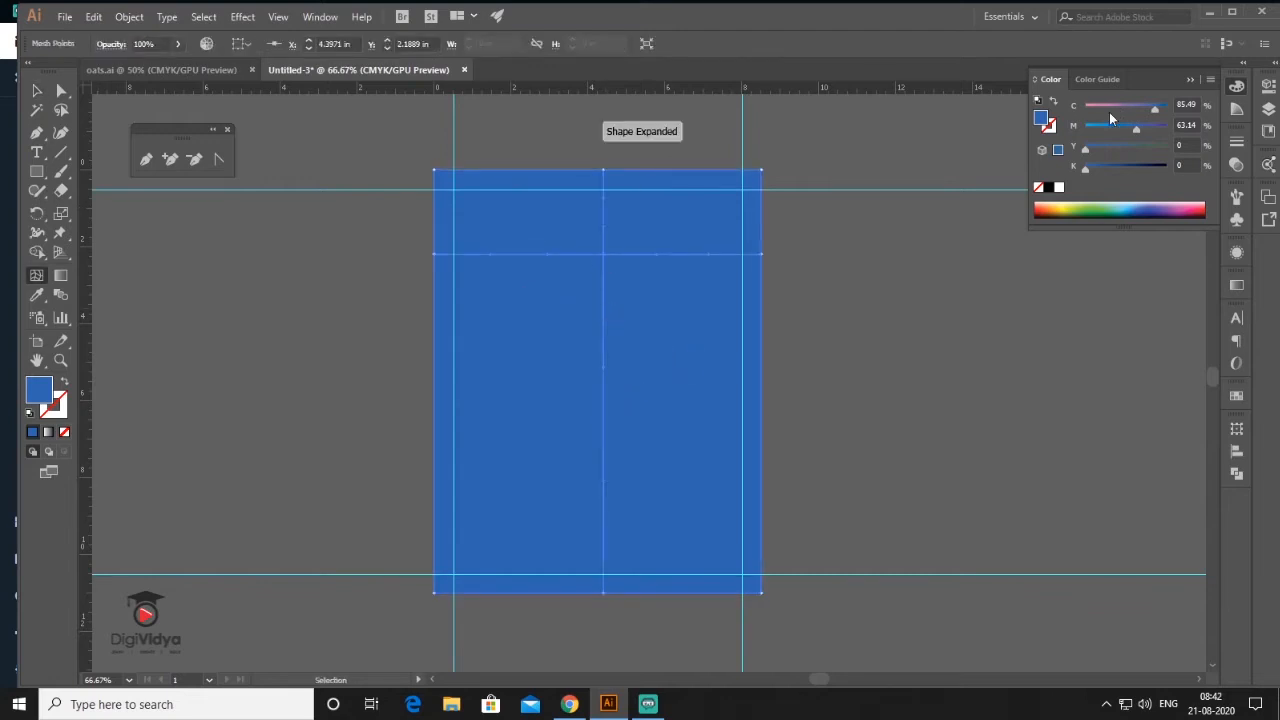
Colour the mesh point pale peach with C 0, M 14, Y 34, K 0, and deselect the background
click(1115, 104)
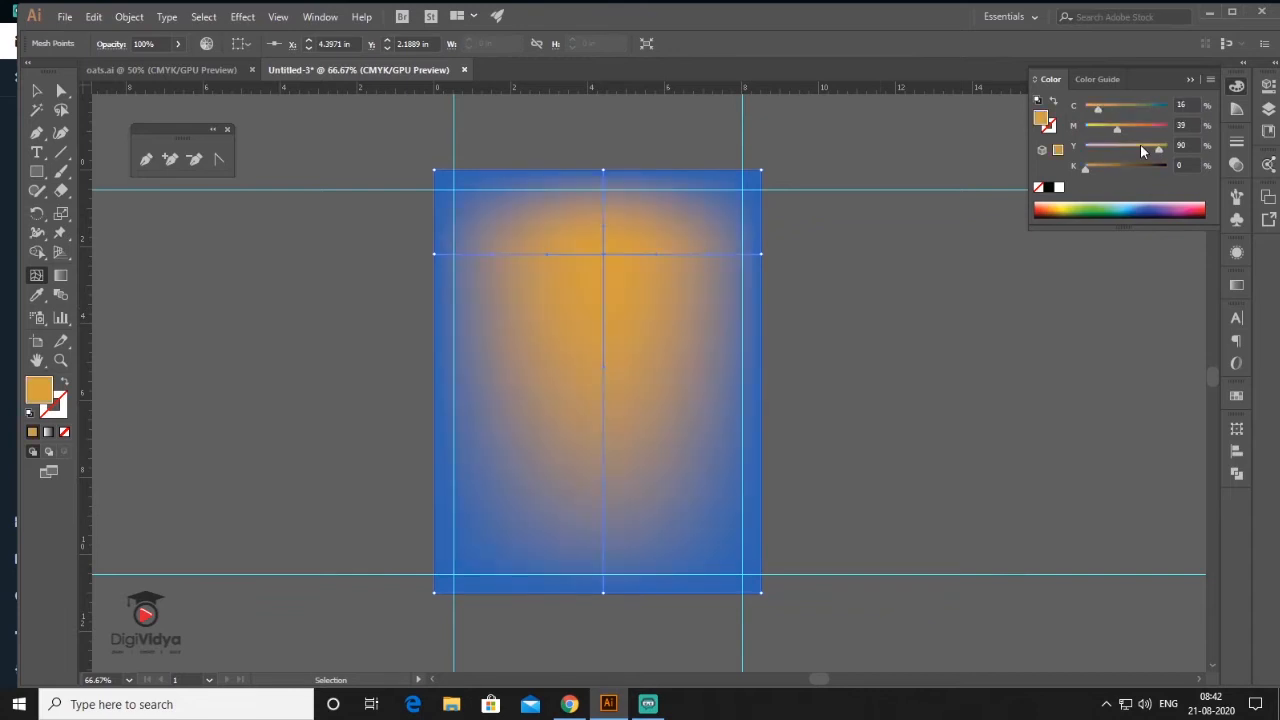
drag(1126, 149, 1116, 149)
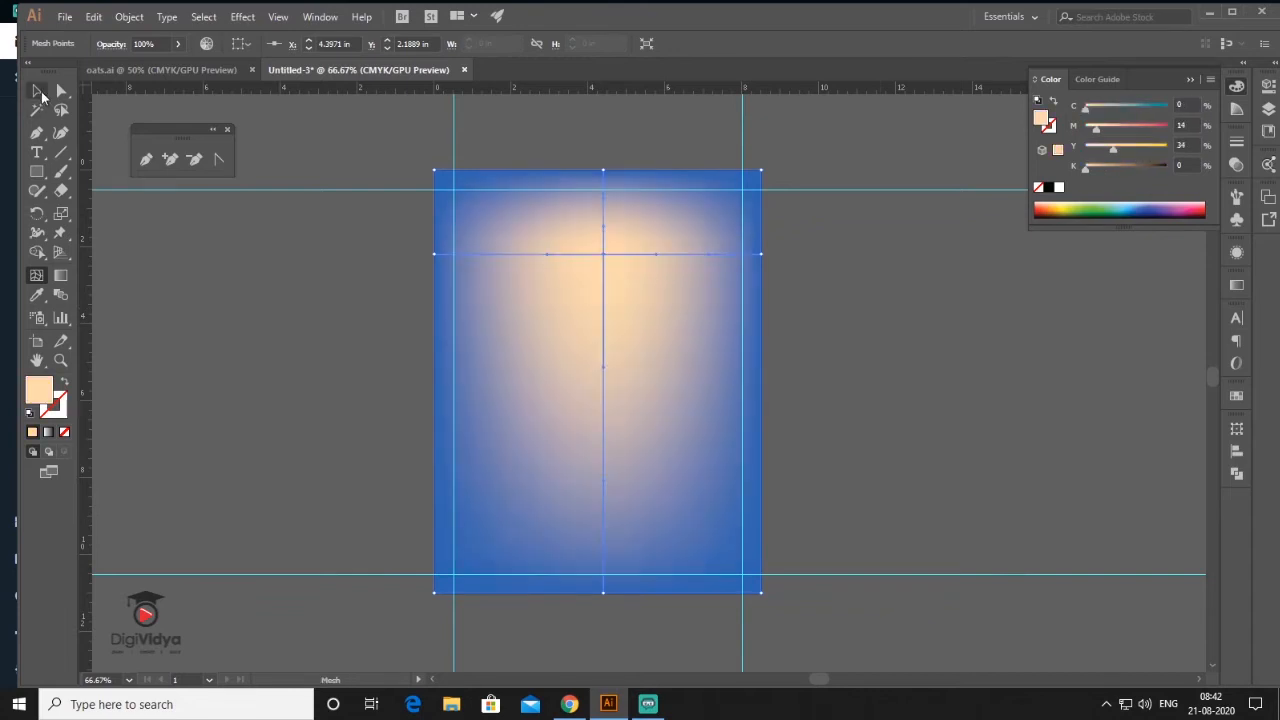
click(40, 92)
click(277, 381)
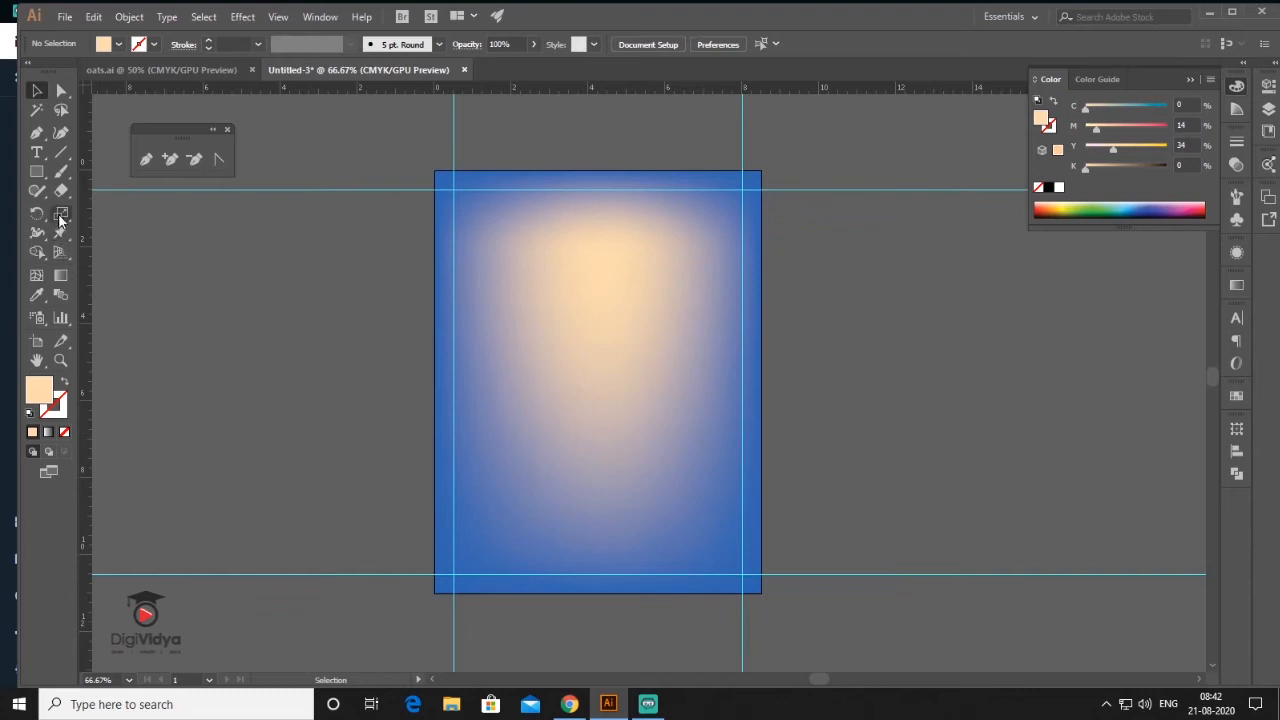
Create a 10-point star beside the artboard with radius 1 of 1 in and radius 2 of 0.2 in
click(35, 173)
drag(35, 173, 103, 250)
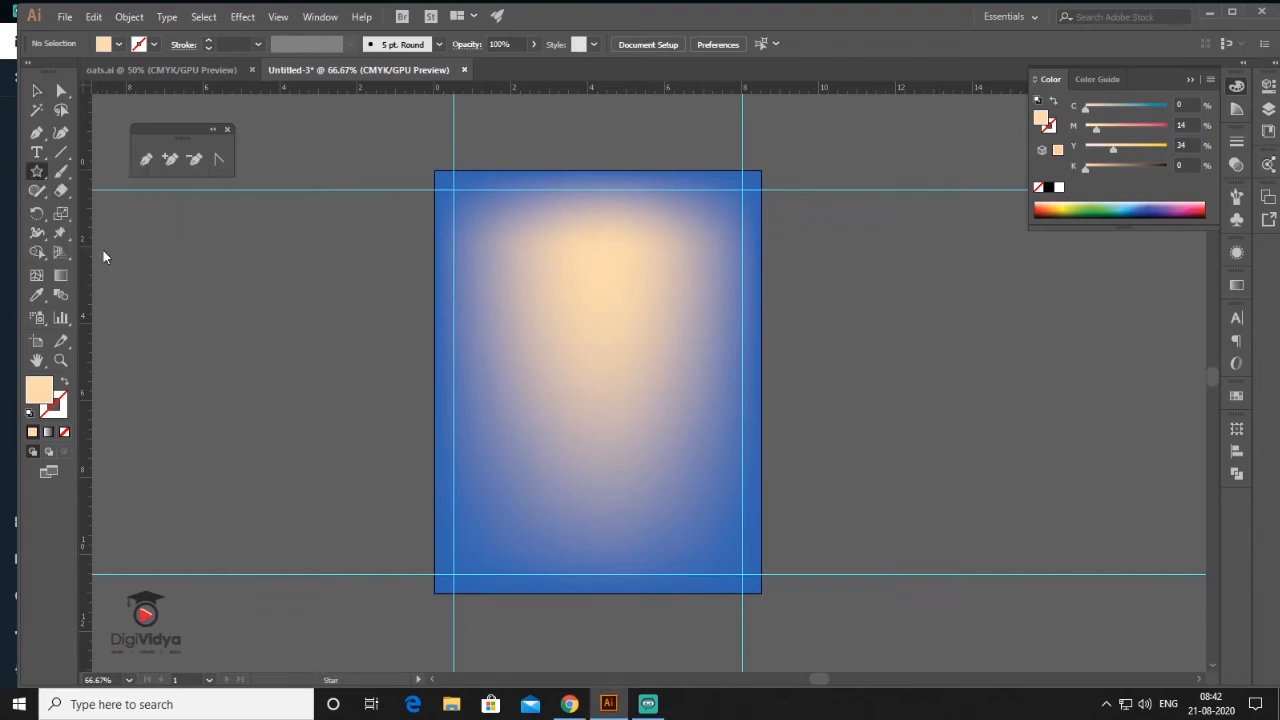
click(295, 268)
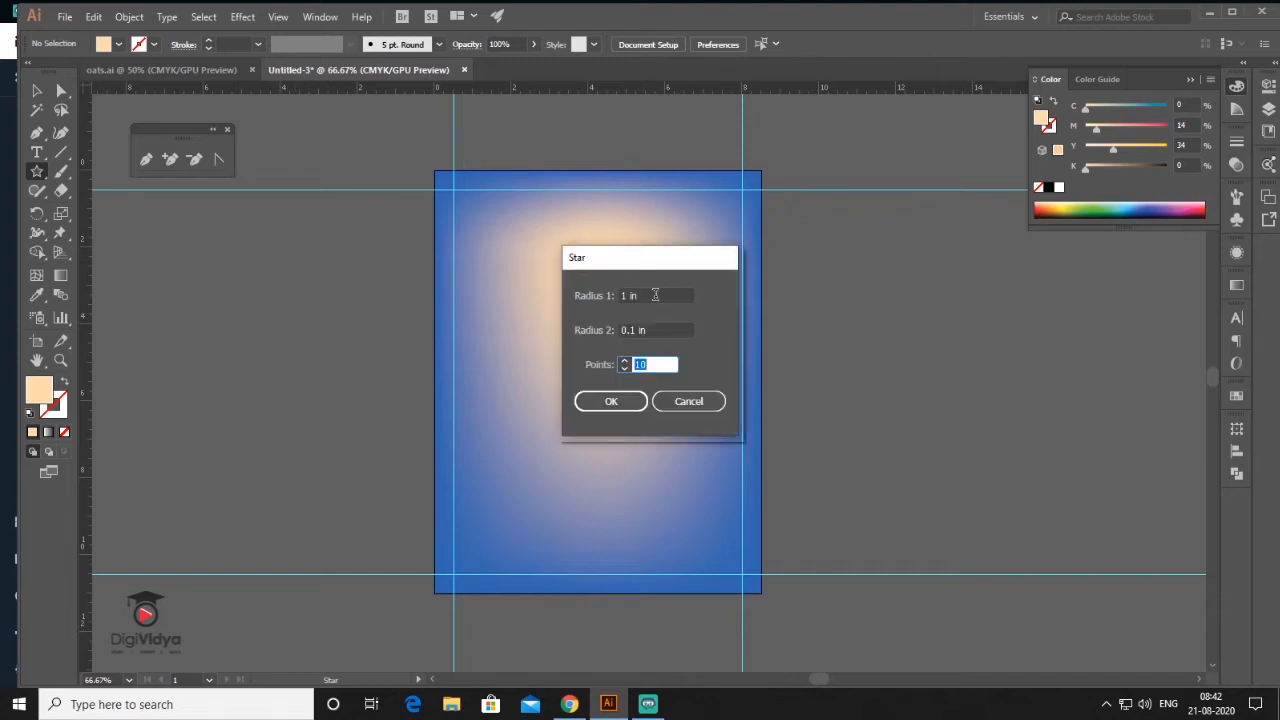
click(655, 295)
double_click(655, 295)
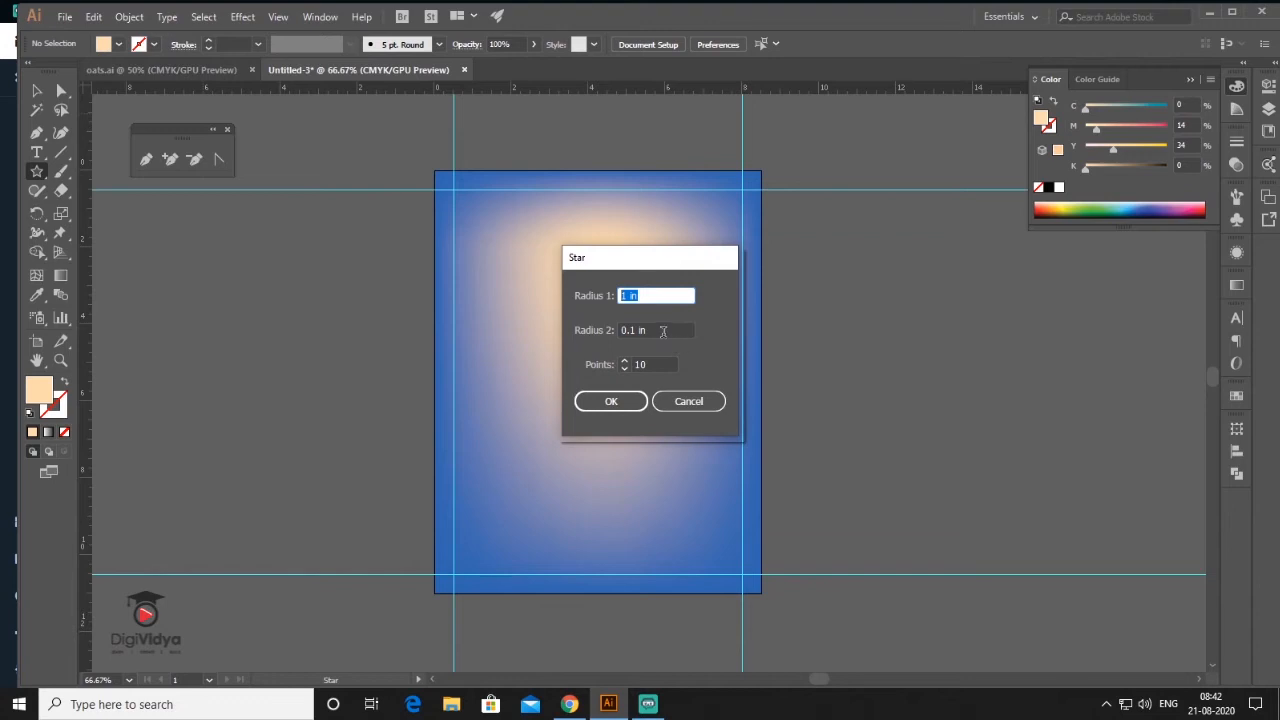
key(Tab)
key(BackSpace)
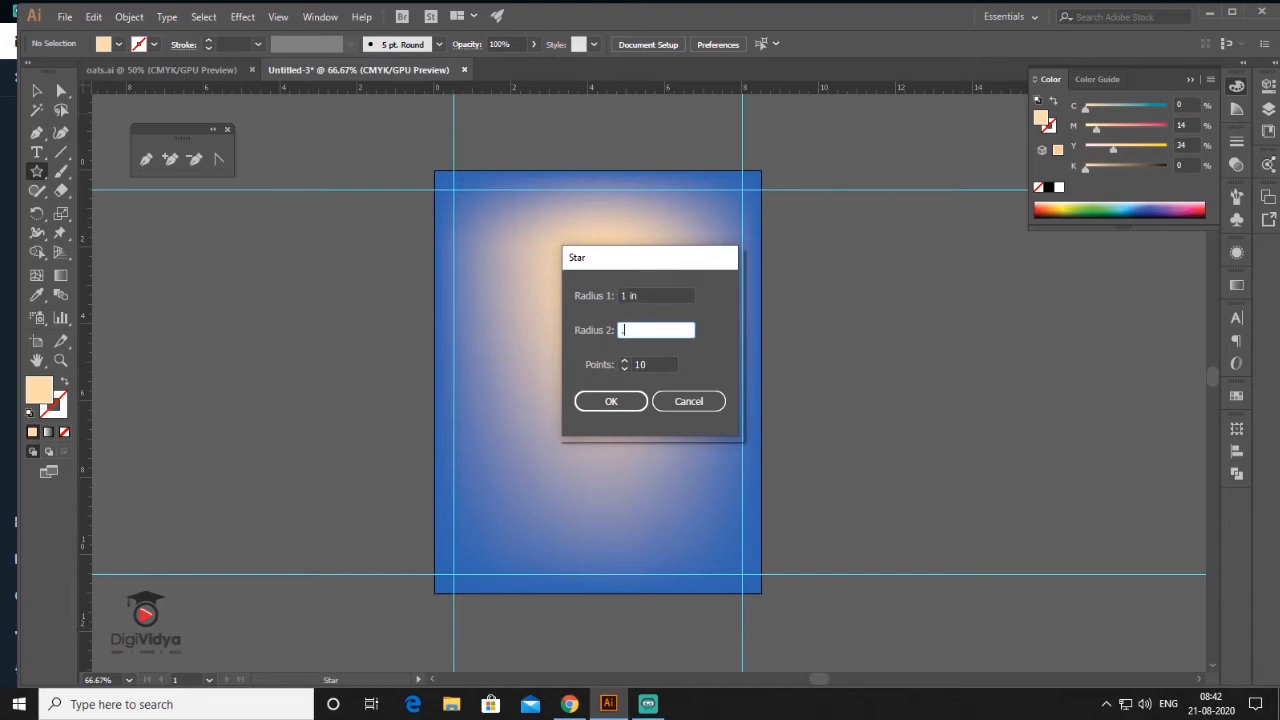
text(.2)
click(612, 400)
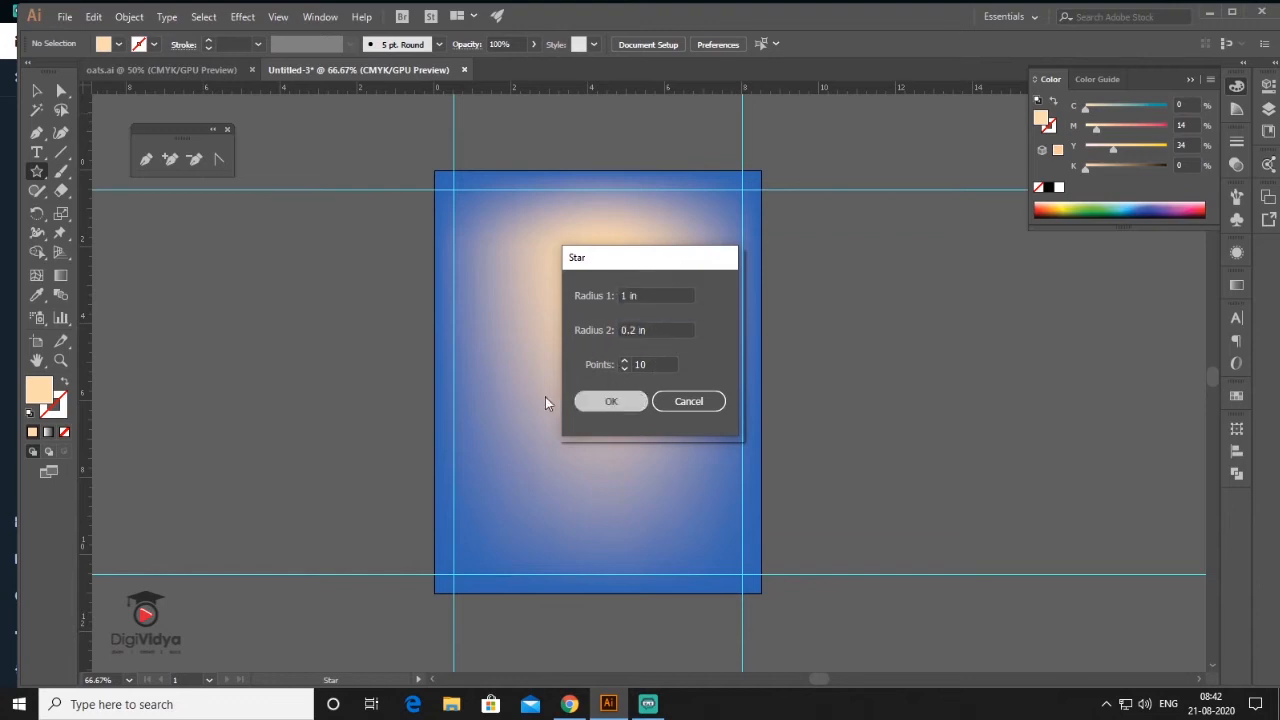
Pull several of the star's tips outward into uneven long rays and recolour the star salmon pink (C 0, M 45, Y 34, K 0)
click(61, 91)
drag(335, 292, 335, 378)
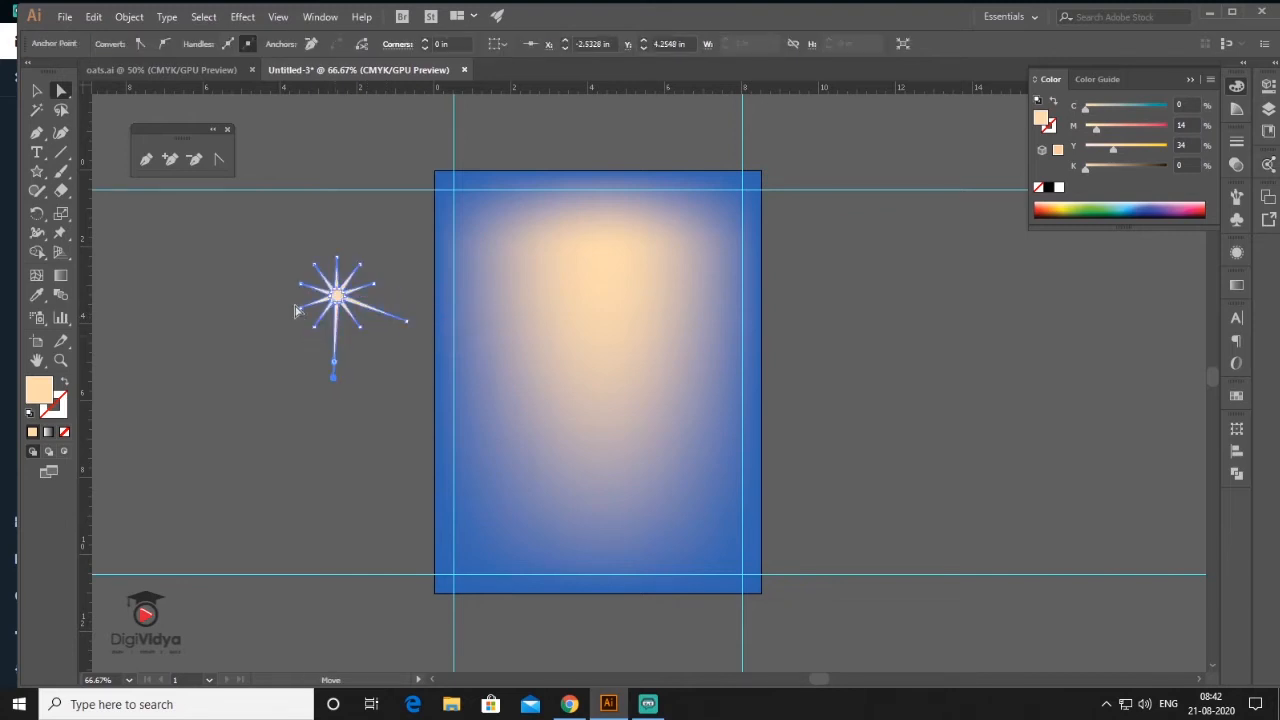
drag(299, 307, 281, 279)
drag(337, 258, 380, 240)
drag(373, 284, 406, 270)
key(v)
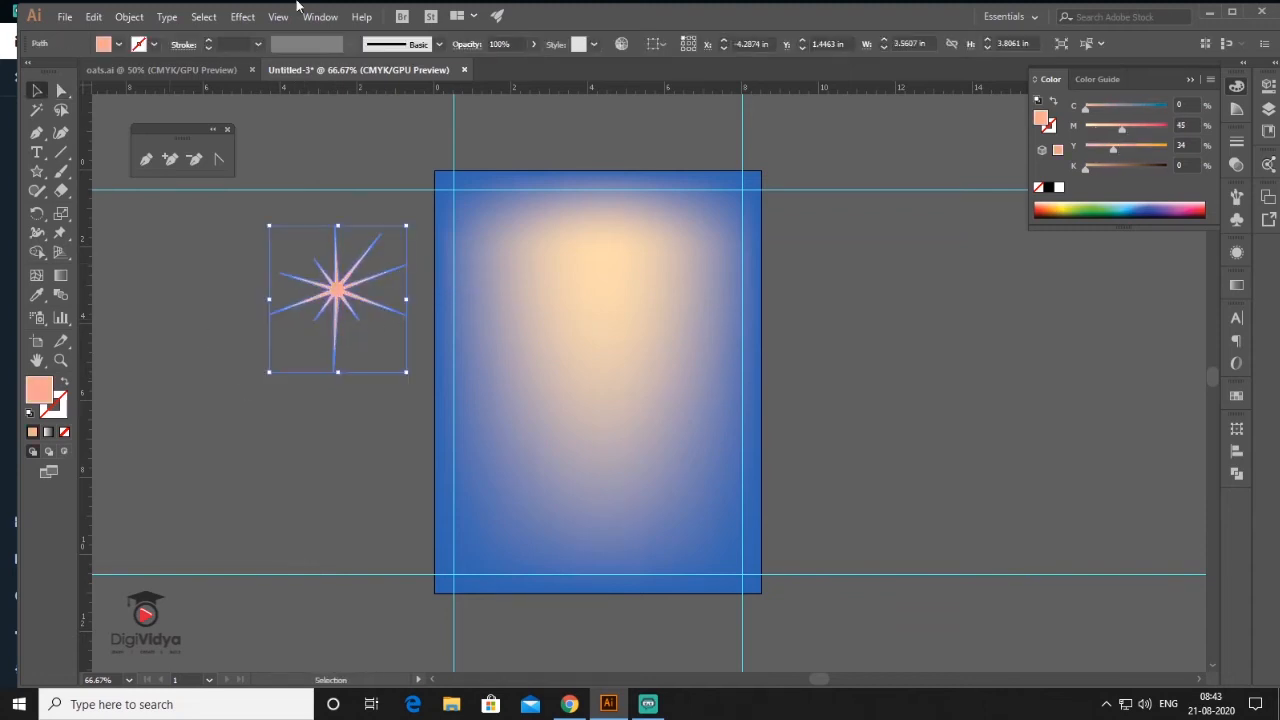
Apply a Gaussian Blur with a 38.5 pixel radius to the star and deselect it
click(242, 17)
mouse_move(349, 288)
click(487, 292)
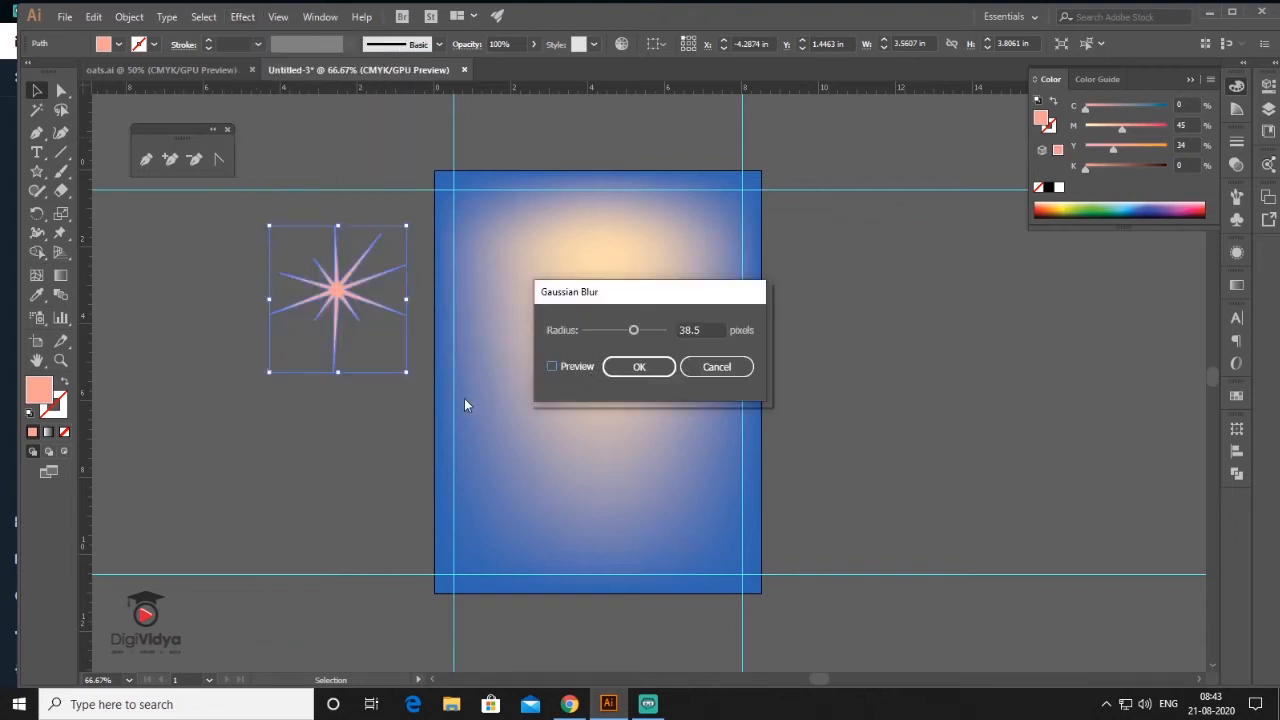
key(p)
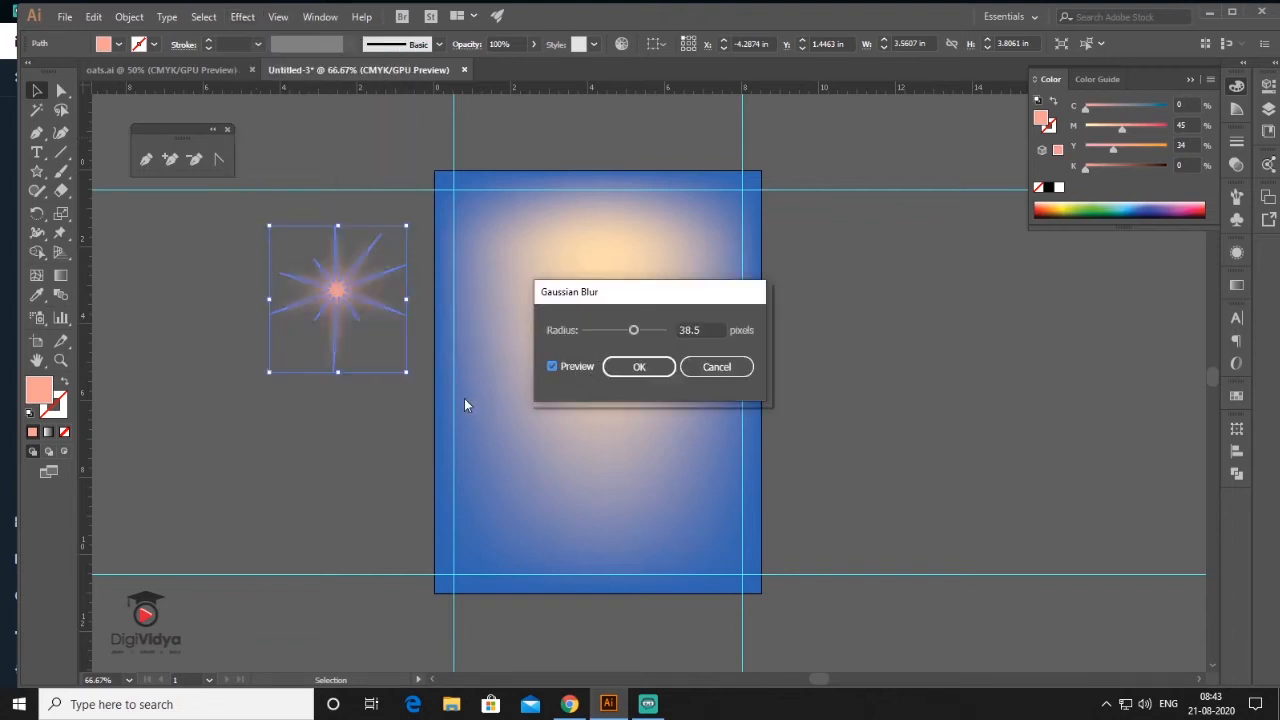
click(666, 371)
click(165, 366)
Move the blurred star onto the upper centre of the artboard and enlarge it to span most of the width
click(325, 297)
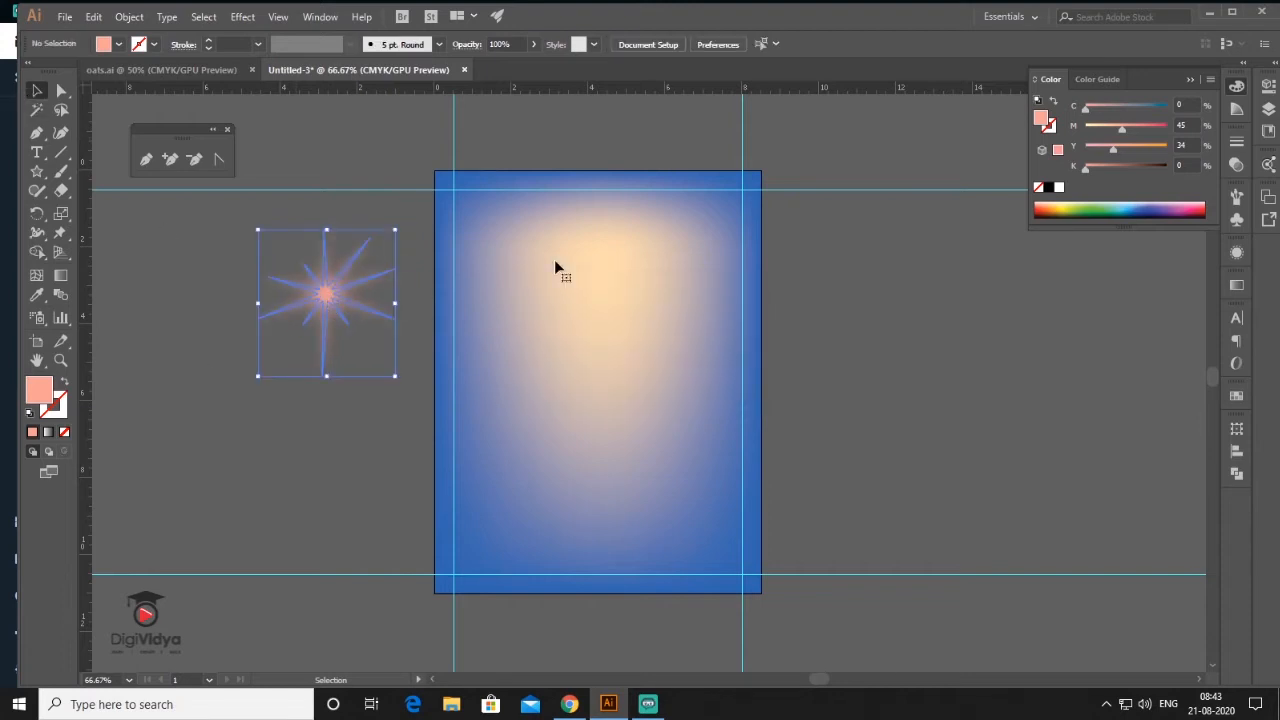
drag(600, 279, 616, 287)
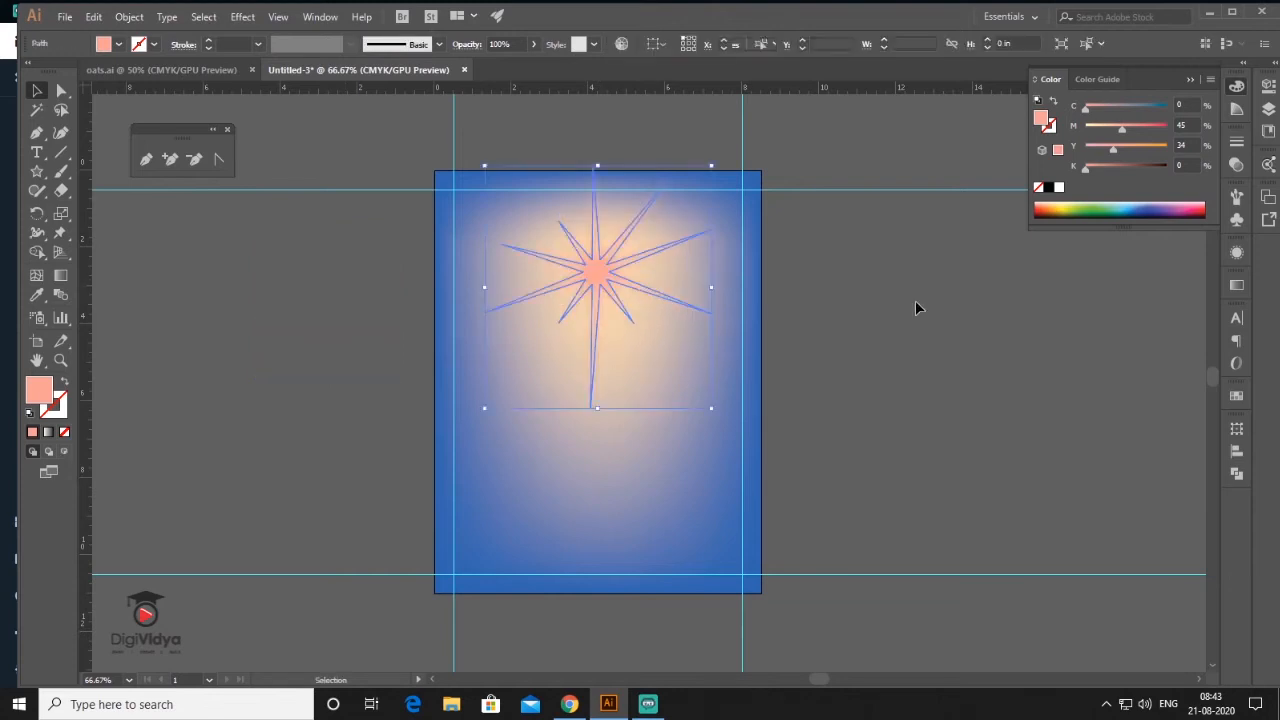
click(916, 302)
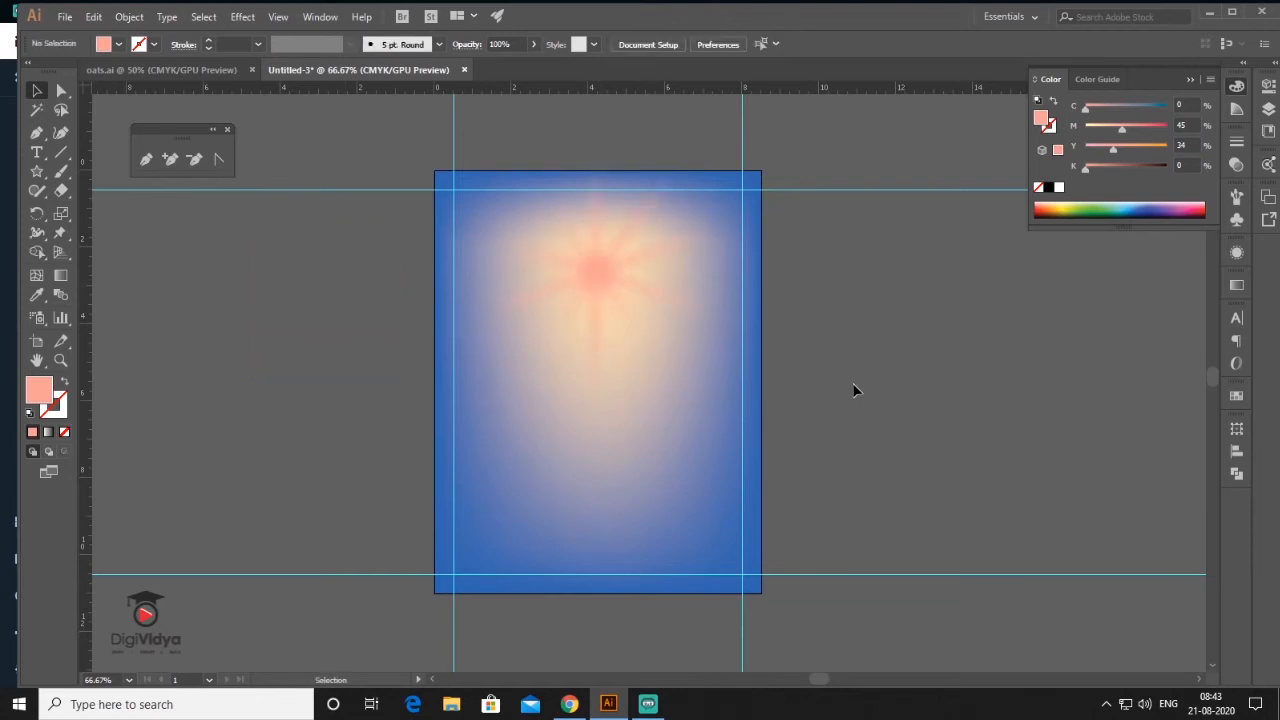
Place the linked wheat images and the oats porridge bowl image beside the artboard
drag(827, 410, 797, 380)
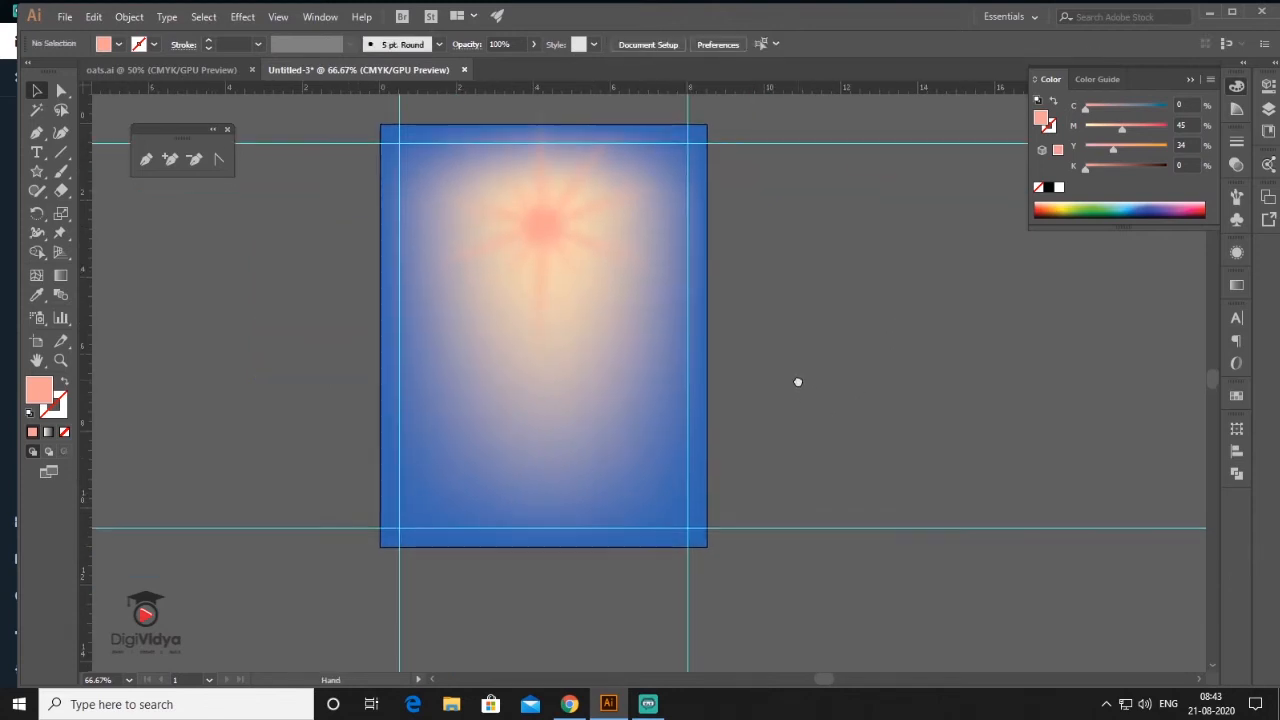
click(64, 17)
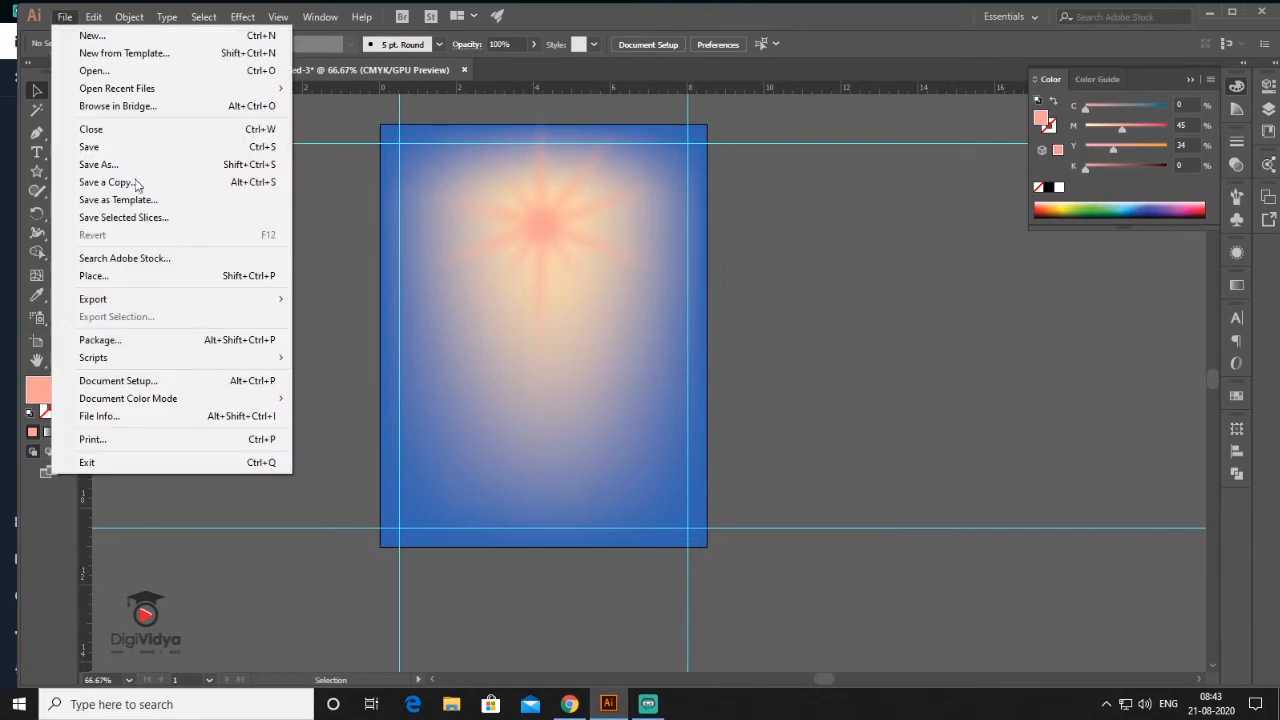
click(227, 281)
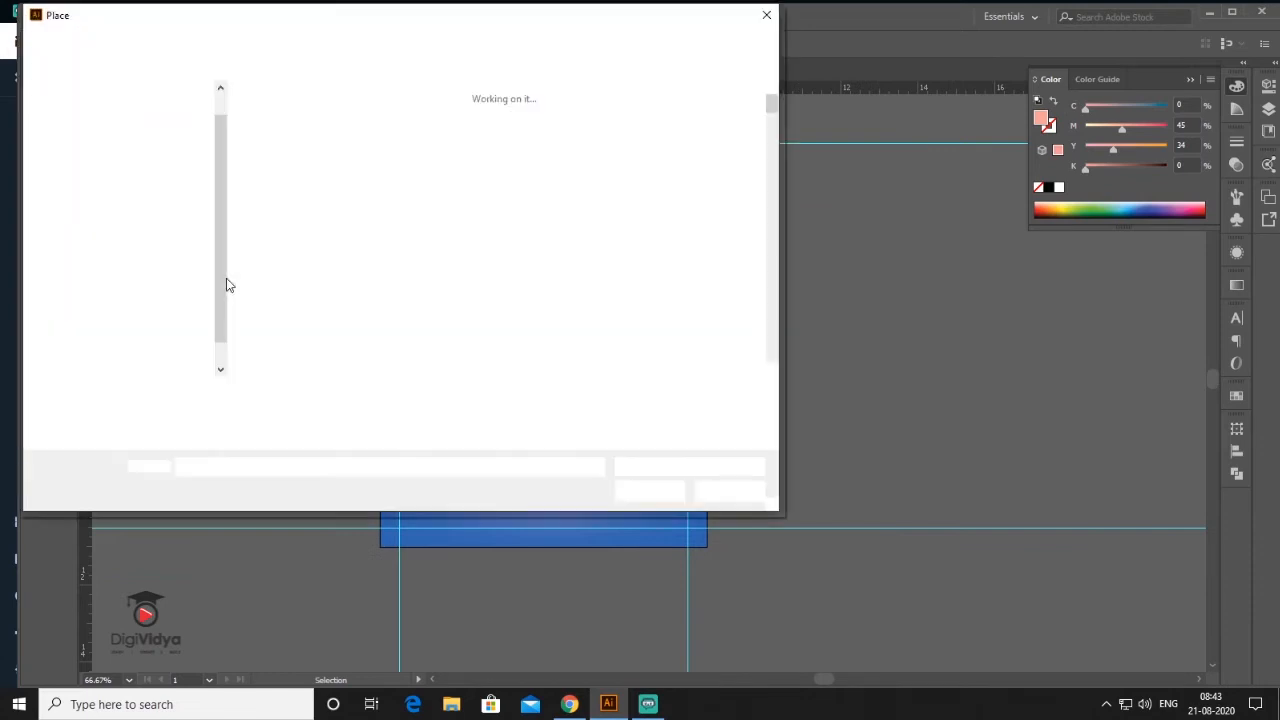
drag(771, 108, 769, 263)
click(611, 113)
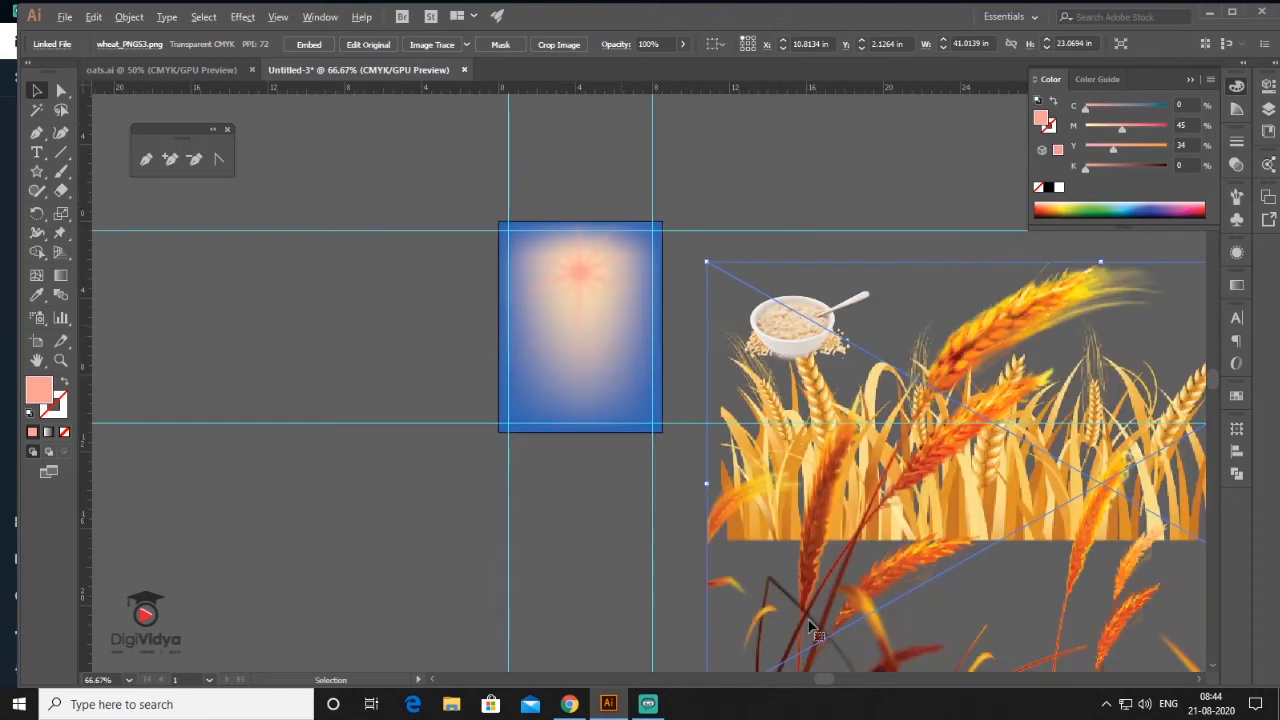
Scale down the oversized placed wheat images and move them toward the lower part of the artboard
drag(805, 612, 390, 405)
drag(560, 300, 564, 415)
drag(394, 520, 505, 458)
drag(607, 318, 554, 318)
drag(452, 458, 502, 428)
drag(592, 375, 568, 395)
drag(980, 430, 717, 362)
drag(949, 472, 714, 361)
drag(692, 324, 720, 406)
key(ctrl+z)
Layer the wheat field and the orange wheat stalks along the artboard's lower edge, sending one image backward
drag(516, 341, 521, 423)
scroll(521, 423, up, 2)
drag(918, 469, 864, 444)
mouse_move(845, 329)
mouse_down()
mouse_move(833, 354)
mouse_move(848, 311)
mouse_up()
key(ctrl+bracketleft)
drag(814, 414, 814, 423)
drag(1100, 242, 952, 327)
drag(952, 327, 742, 394)
Enlarge the porridge bowl image and position it in front of the wheat at the artboard's bottom centre
drag(863, 470, 934, 503)
drag(671, 371, 656, 345)
drag(919, 476, 887, 470)
drag(749, 351, 759, 343)
drag(731, 344, 705, 343)
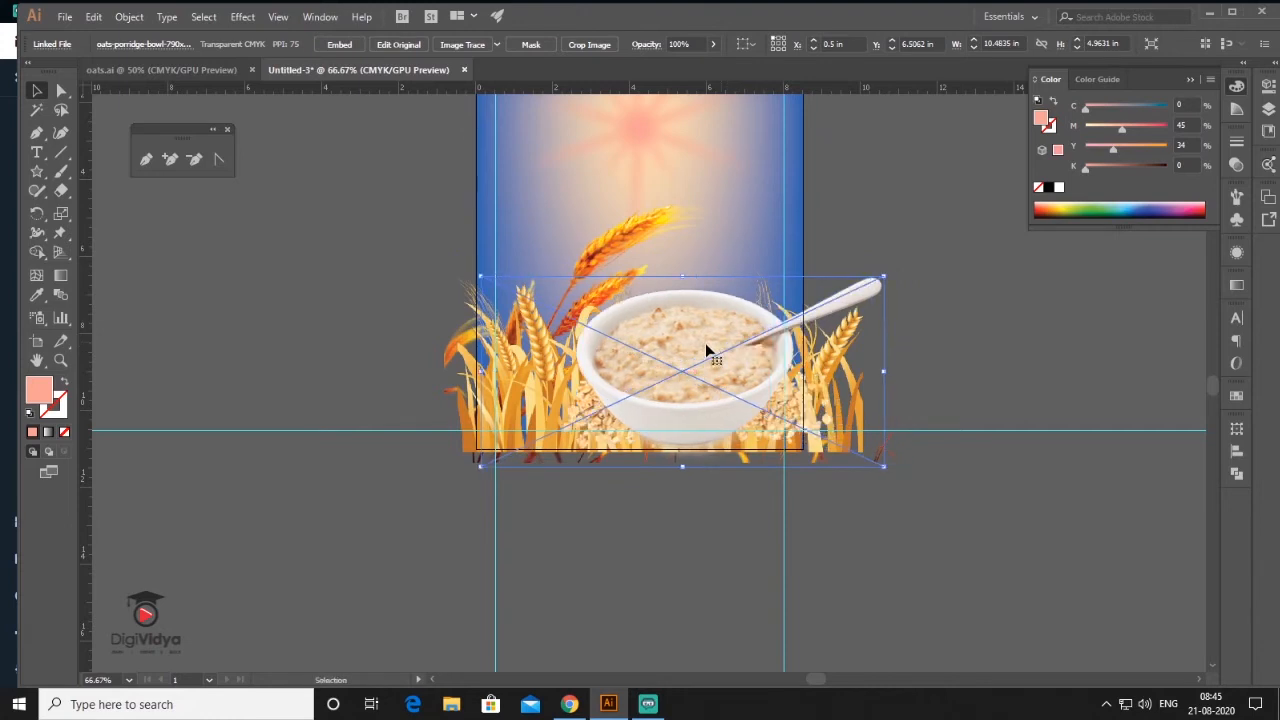
mouse_move(481, 268)
mouse_down()
mouse_move(449, 254)
mouse_move(456, 265)
mouse_up()
click(1010, 318)
drag(722, 346, 639, 447)
click(634, 444)
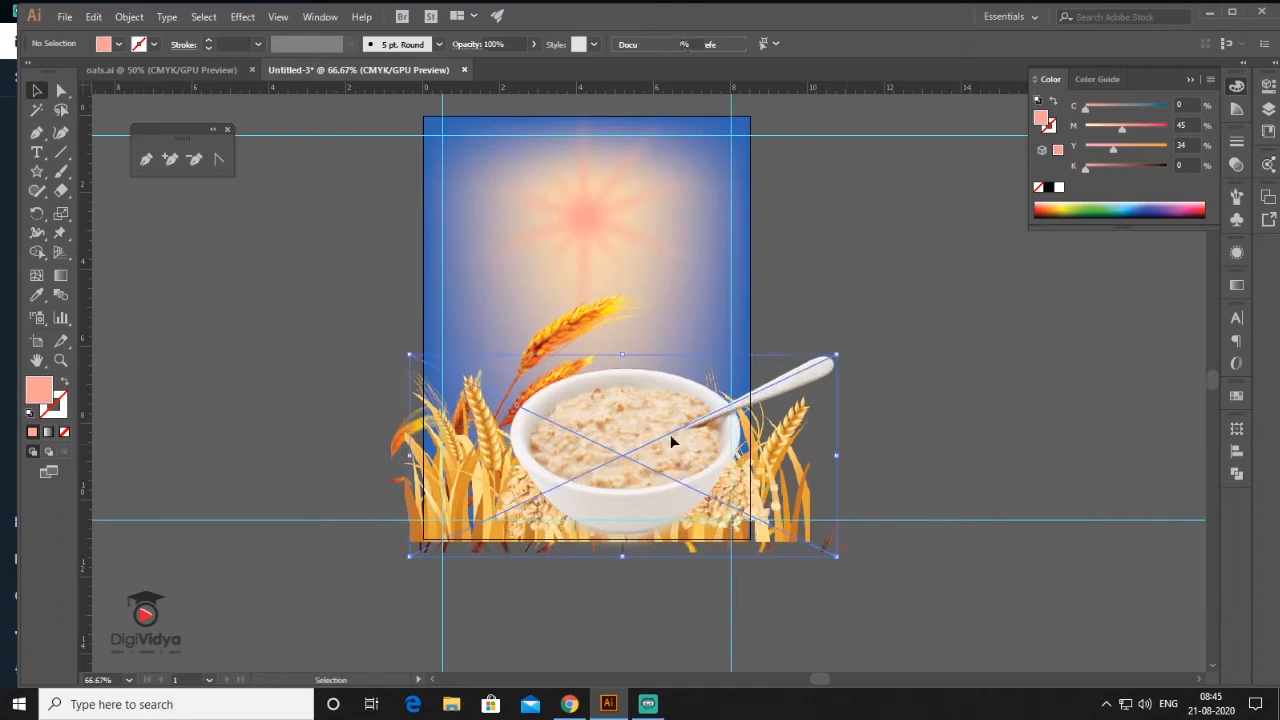
click(967, 374)
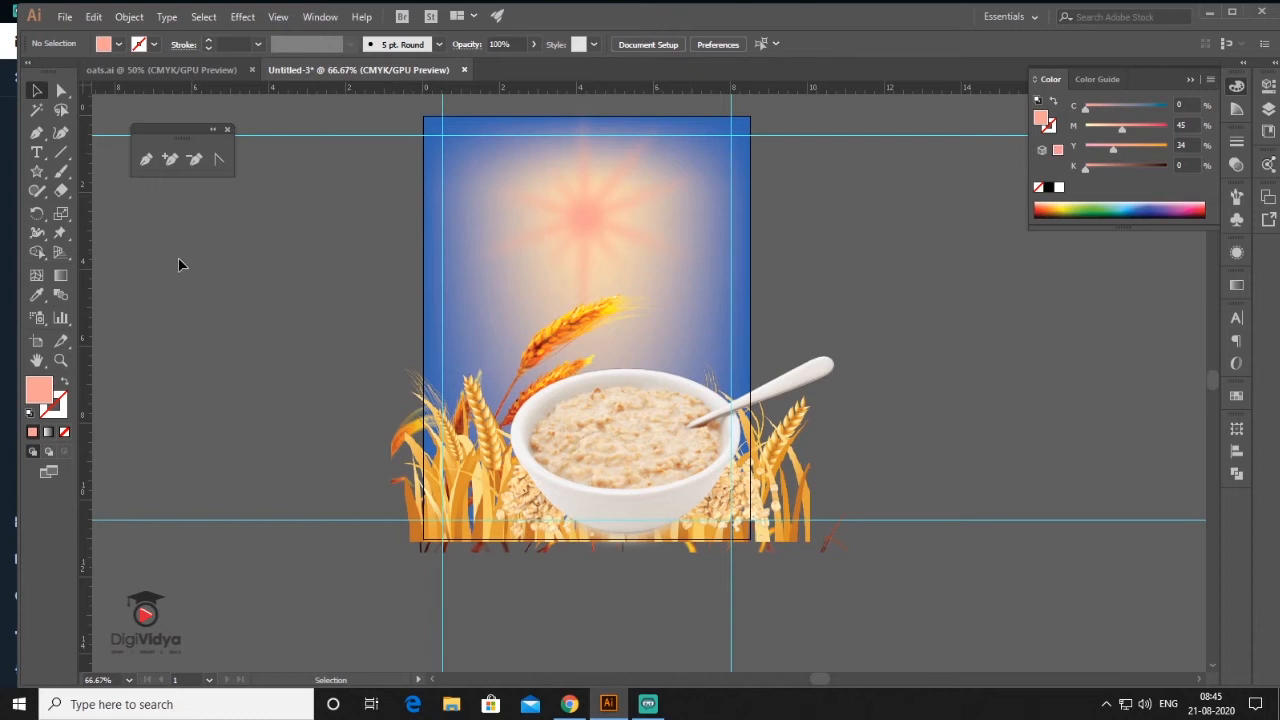
Add the text DIGI in SHREE-ENG-0162 with BREAK in bold Acumin Pro ExtraCondensed below it, beside the artboard
click(37, 152)
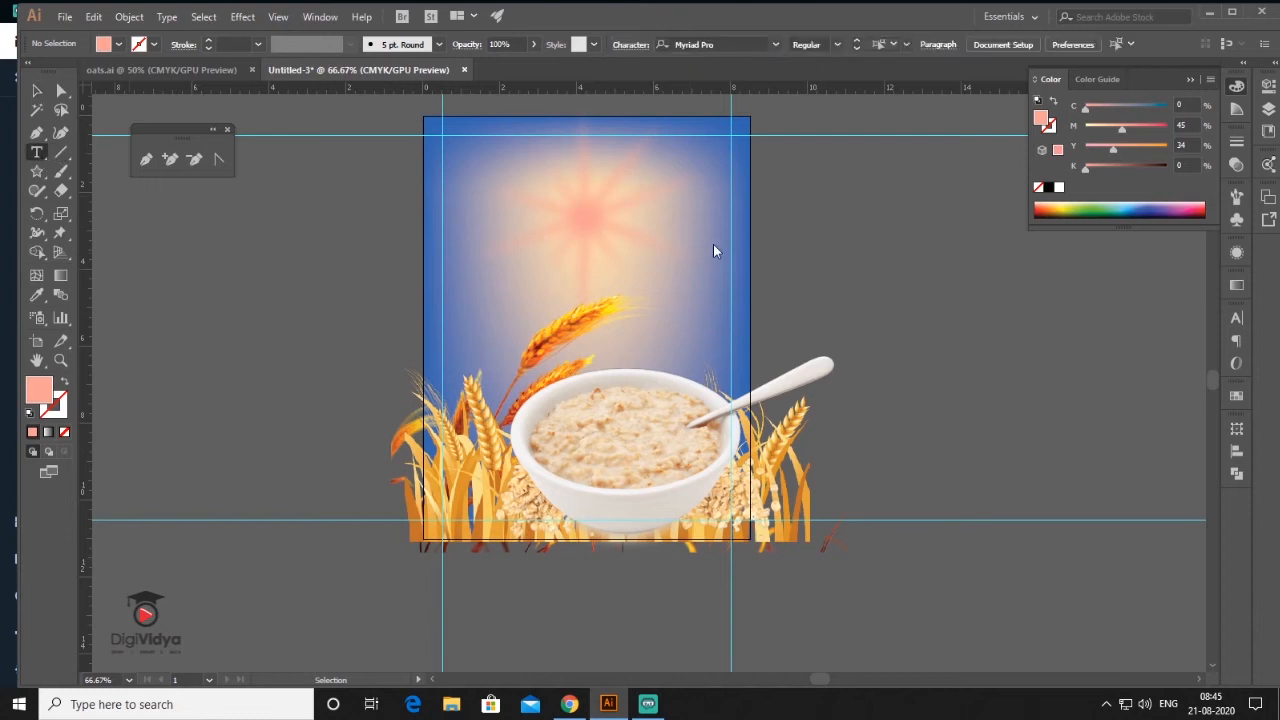
click(893, 287)
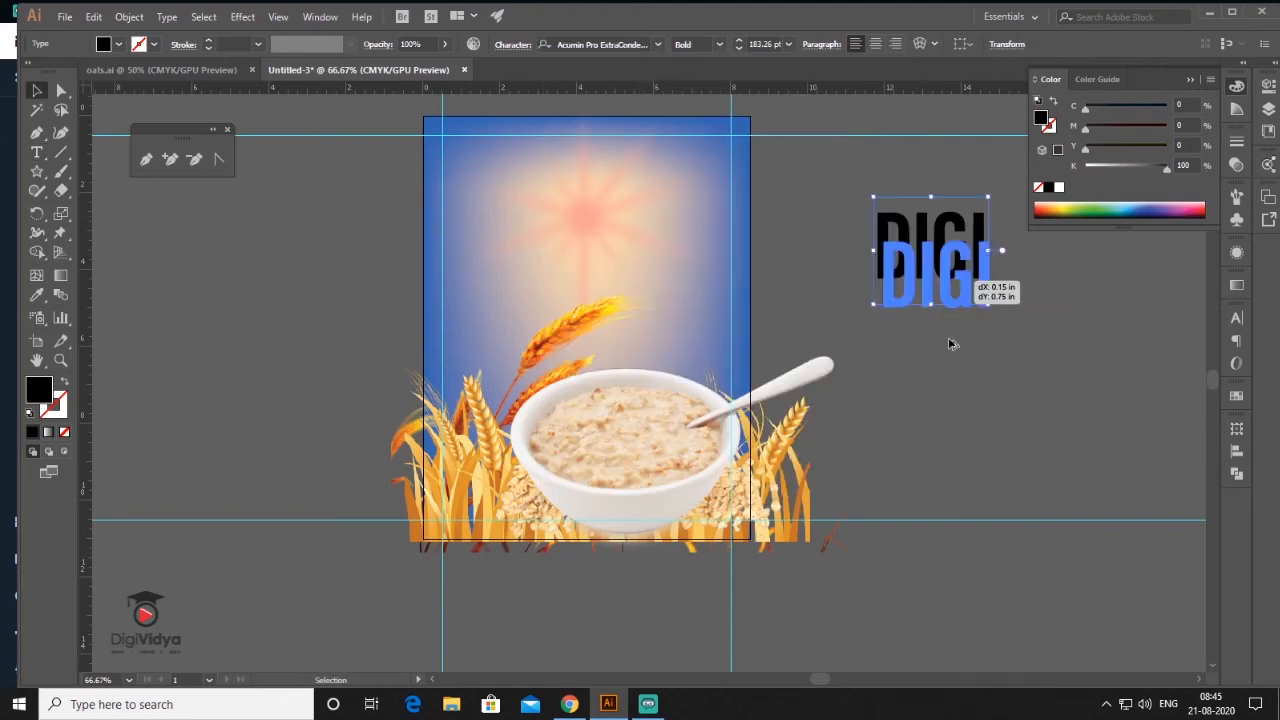
drag(1098, 308, 1045, 287)
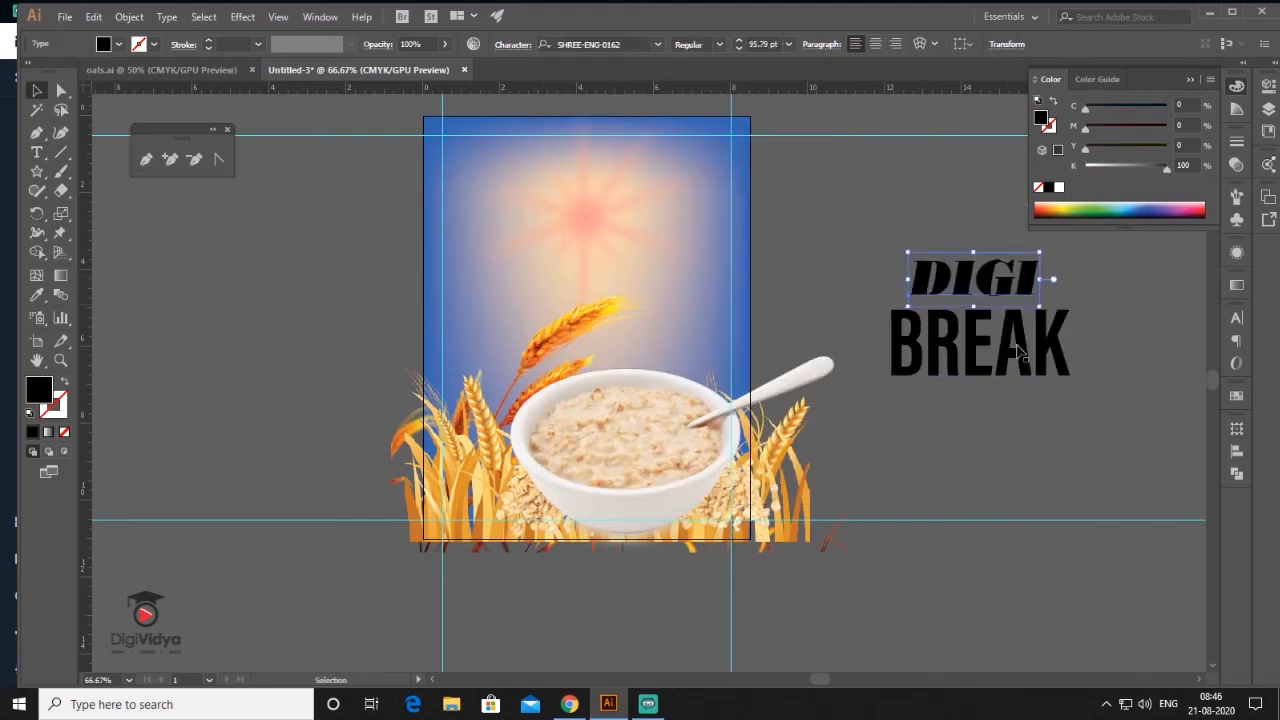
Enlarge the words BREAK and DIGI and stack DIGI directly above BREAK
click(985, 345)
drag(1072, 400, 1113, 427)
drag(980, 283, 976, 243)
drag(1040, 270, 1084, 290)
Convert both the DIGI and BREAK texts to outlines and adjust the lettering's position beside the artboard
click(808, 349)
drag(808, 349, 491, 363)
drag(500, 250, 631, 403)
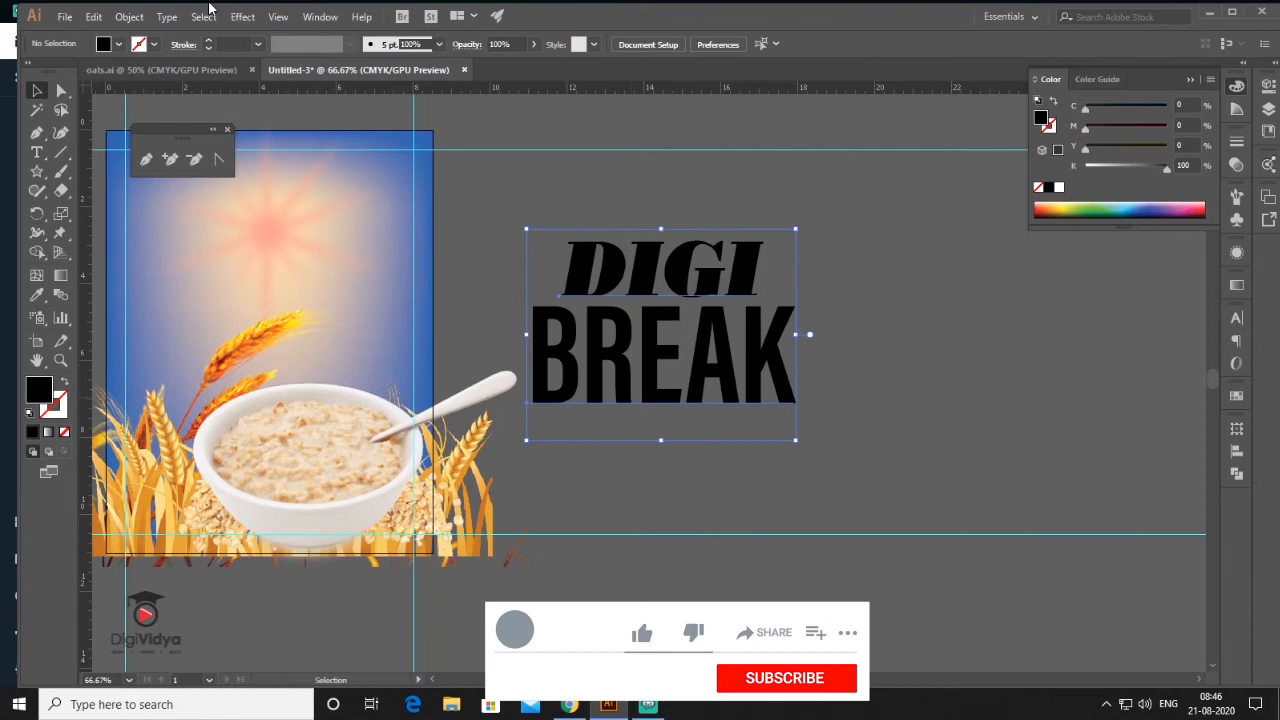
click(167, 18)
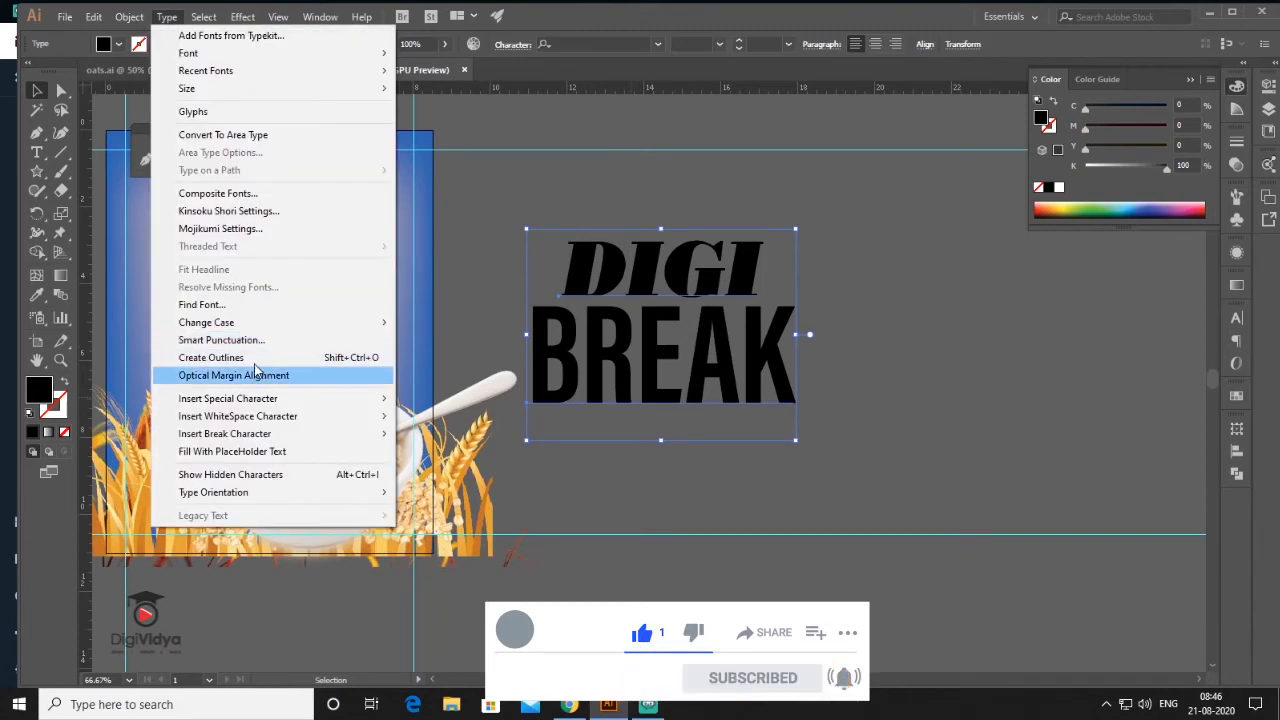
click(282, 360)
drag(750, 350, 622, 337)
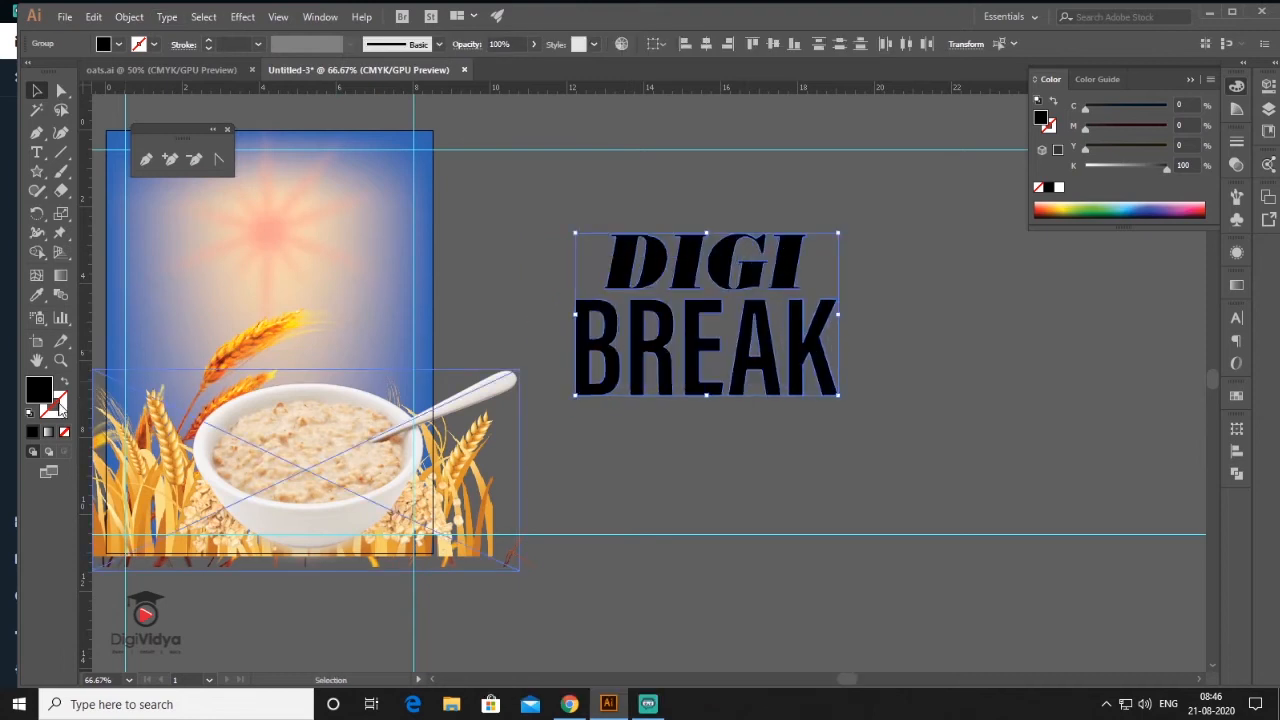
Load the Color Combinations gradient swatch library and fill the outlined lettering with its yellow-to-green gradient
click(318, 18)
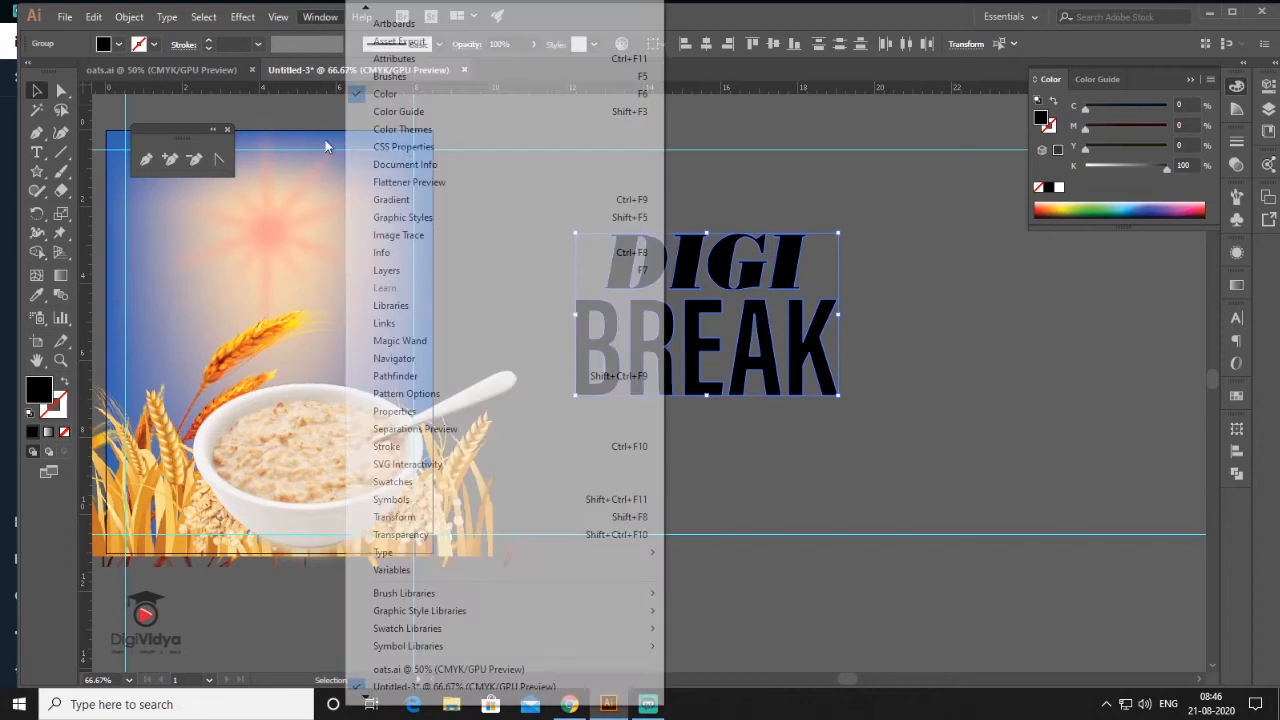
mouse_move(507, 625)
mouse_move(600, 611)
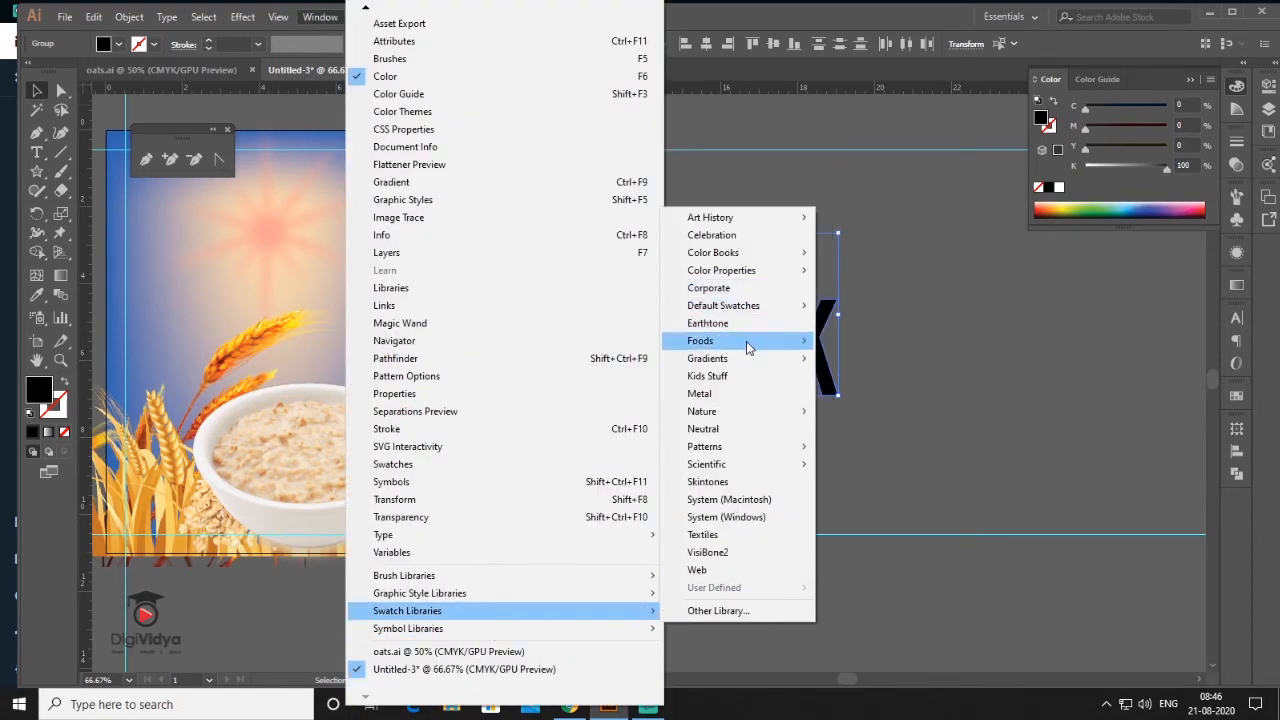
mouse_move(749, 357)
click(892, 374)
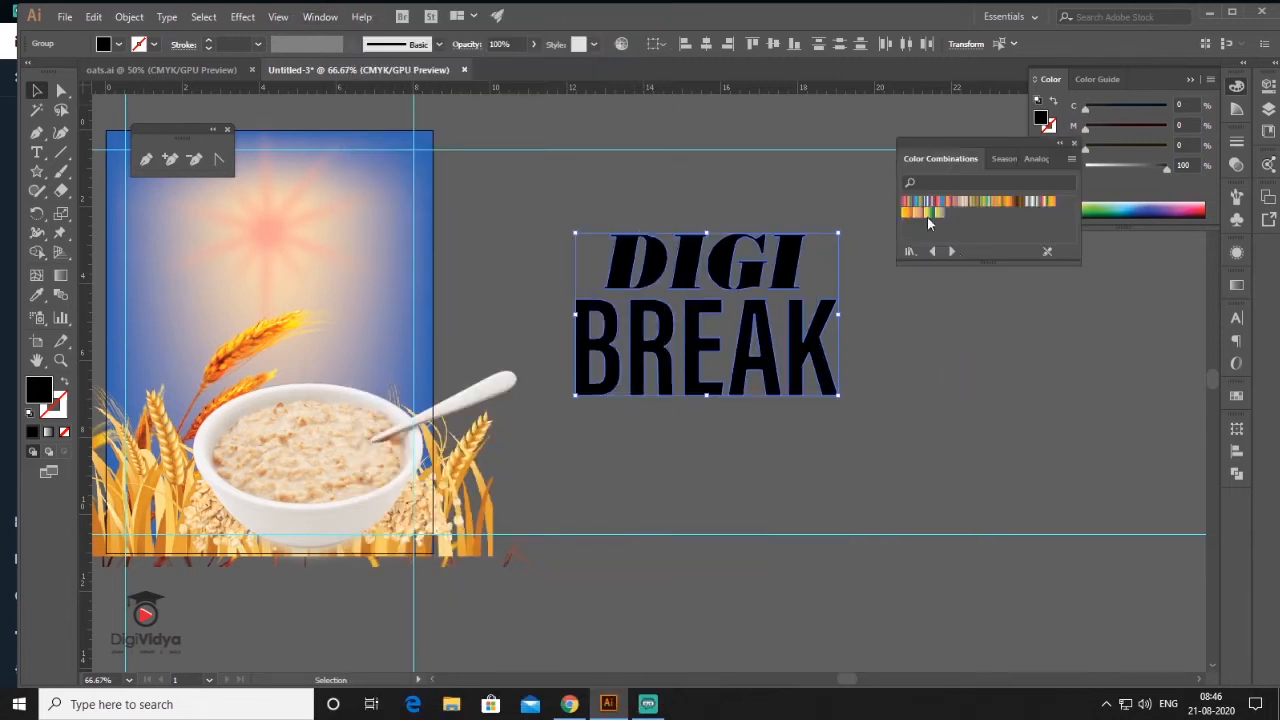
click(929, 212)
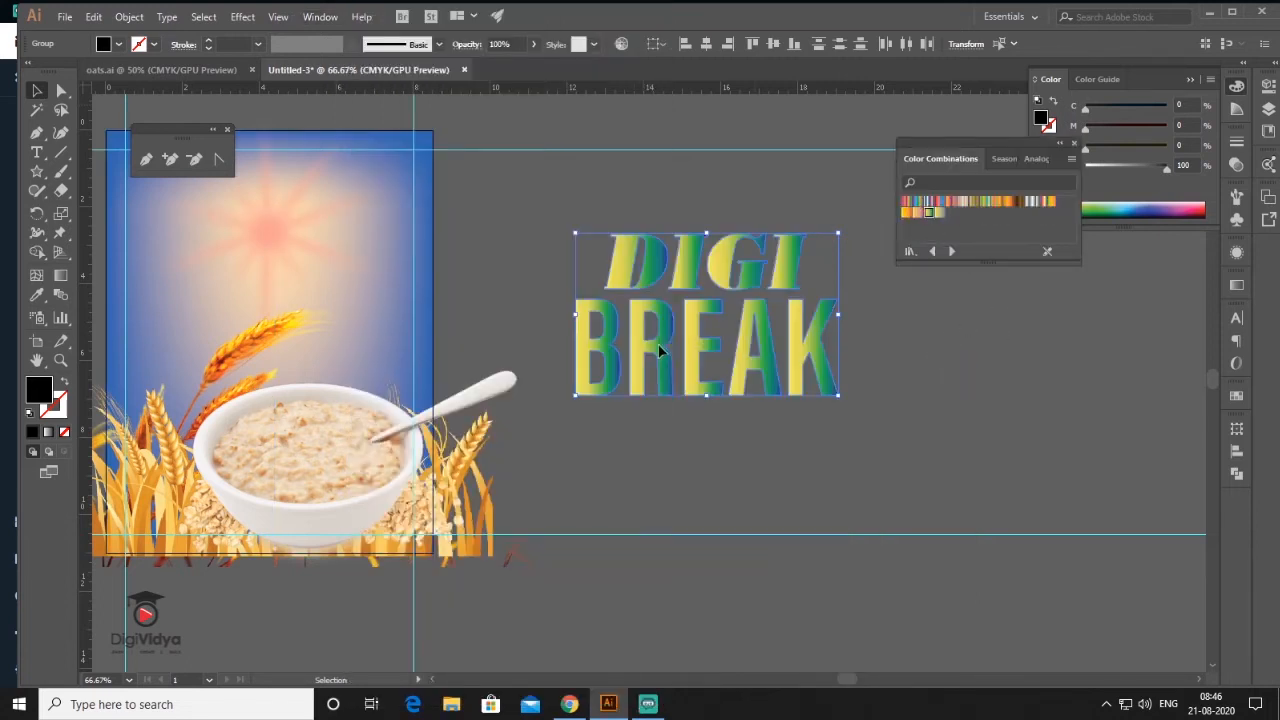
Run the gradient diagonally across both words from the upper left of DIGI to the lower right of BREAK
click(61, 276)
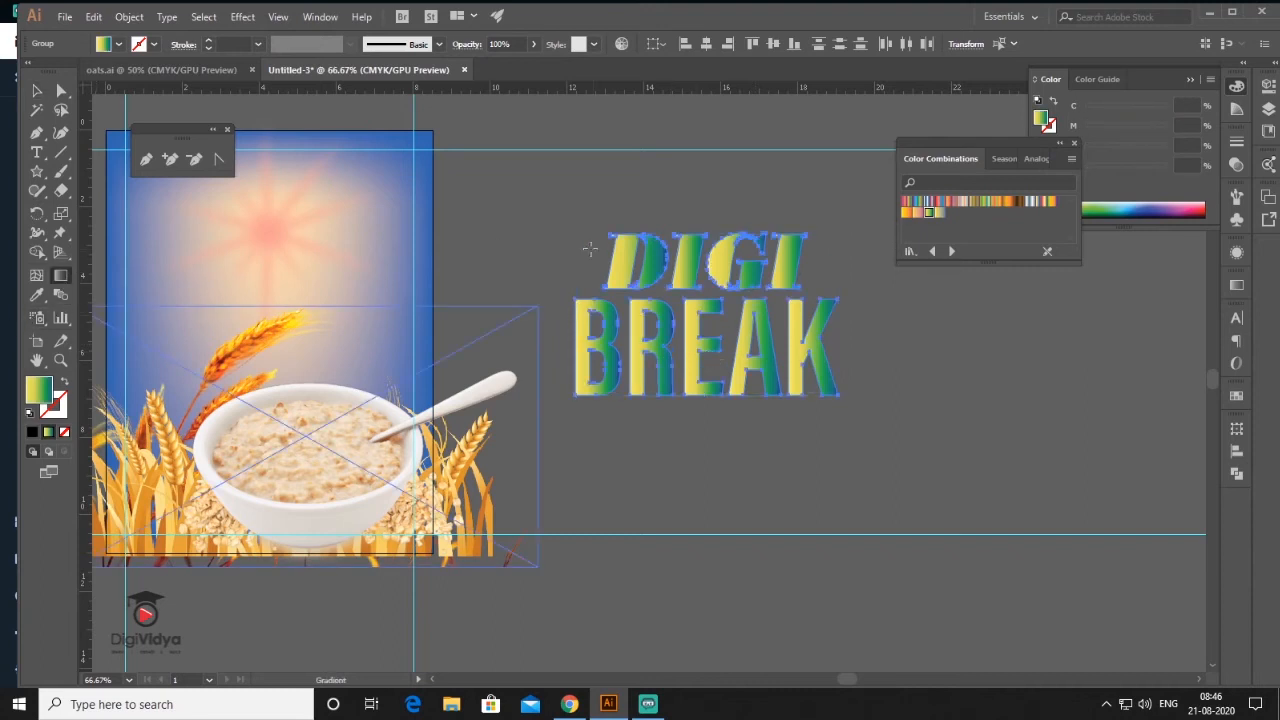
drag(607, 253, 833, 381)
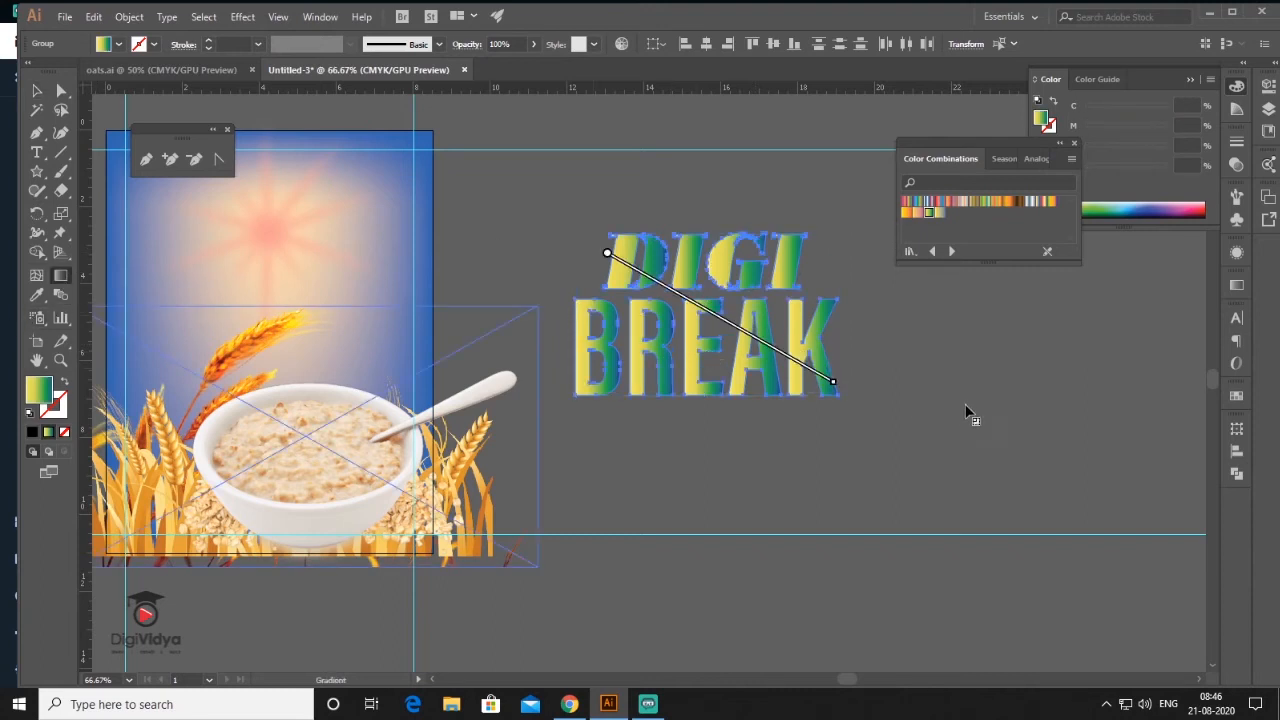
click(37, 90)
click(955, 363)
Give the word BREAK a black stroke with a weight of 15 pt
click(832, 370)
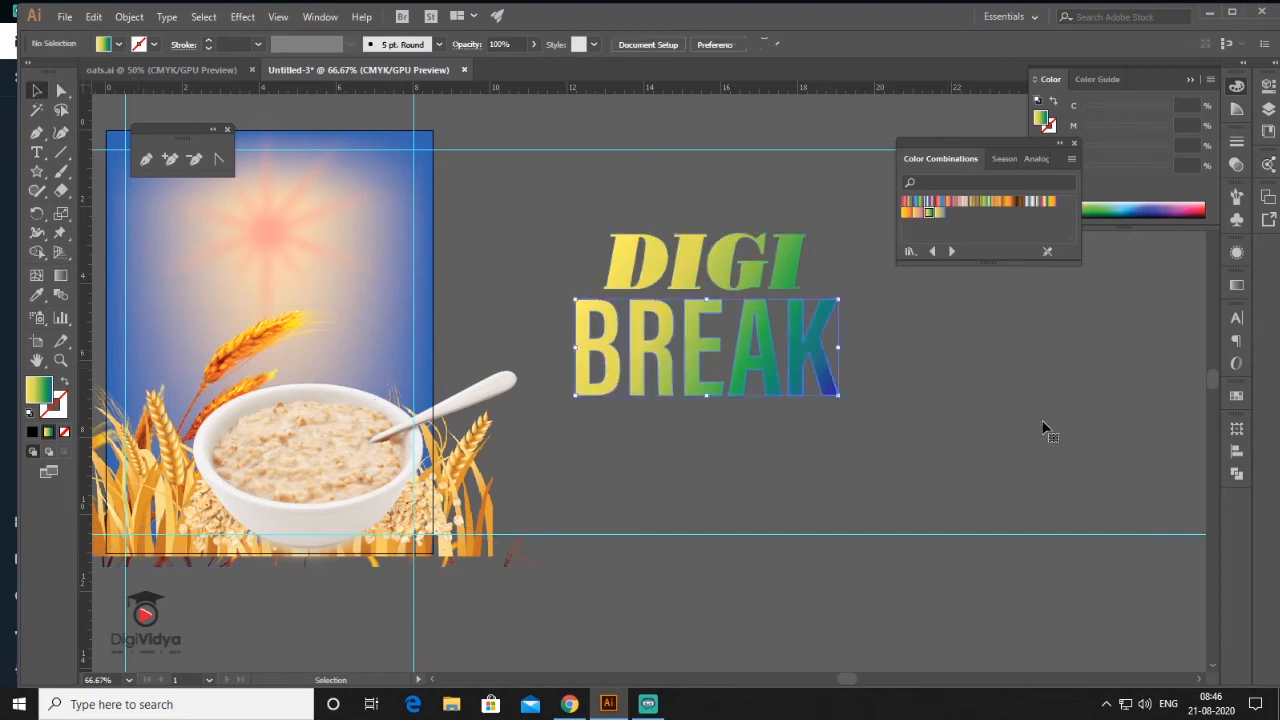
click(1238, 143)
click(1095, 155)
click(1095, 155)
click(1095, 155)
click(1095, 155)
click(1095, 155)
click(1095, 155)
click(1095, 155)
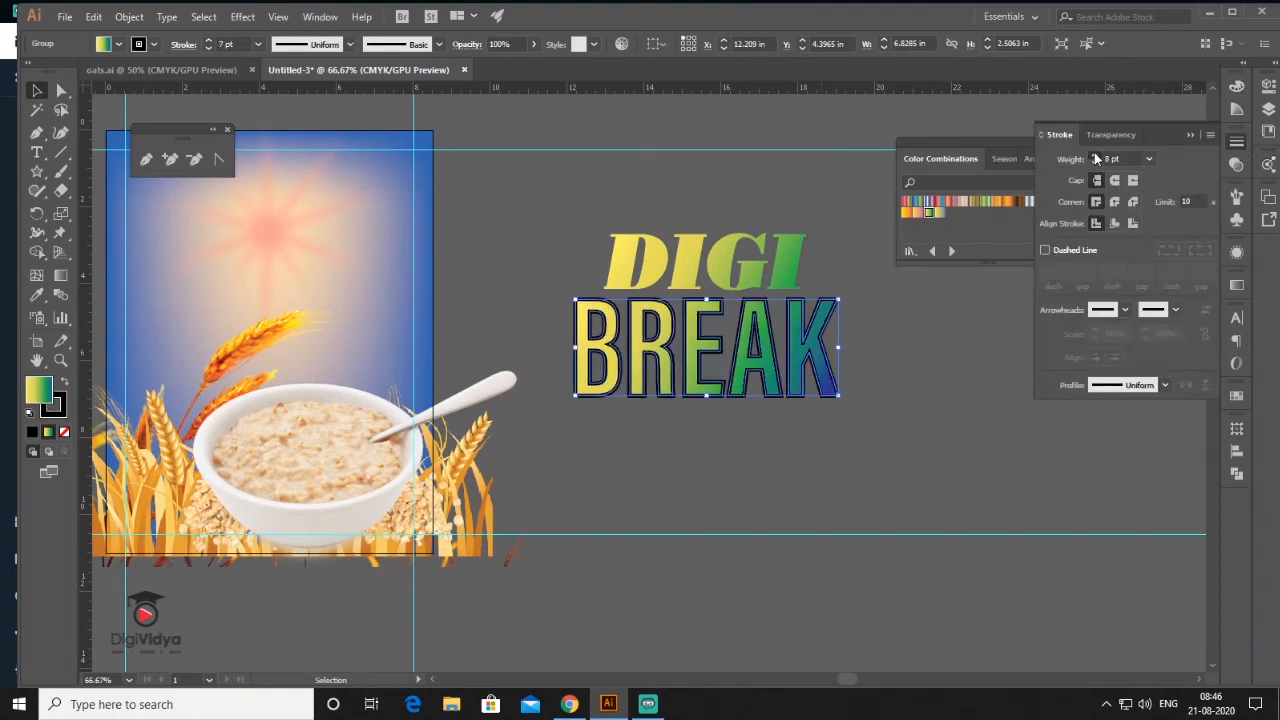
click(1095, 155)
click(1095, 155)
click(1095, 155)
click(1095, 155)
click(1095, 156)
click(1095, 156)
click(1095, 156)
click(1095, 156)
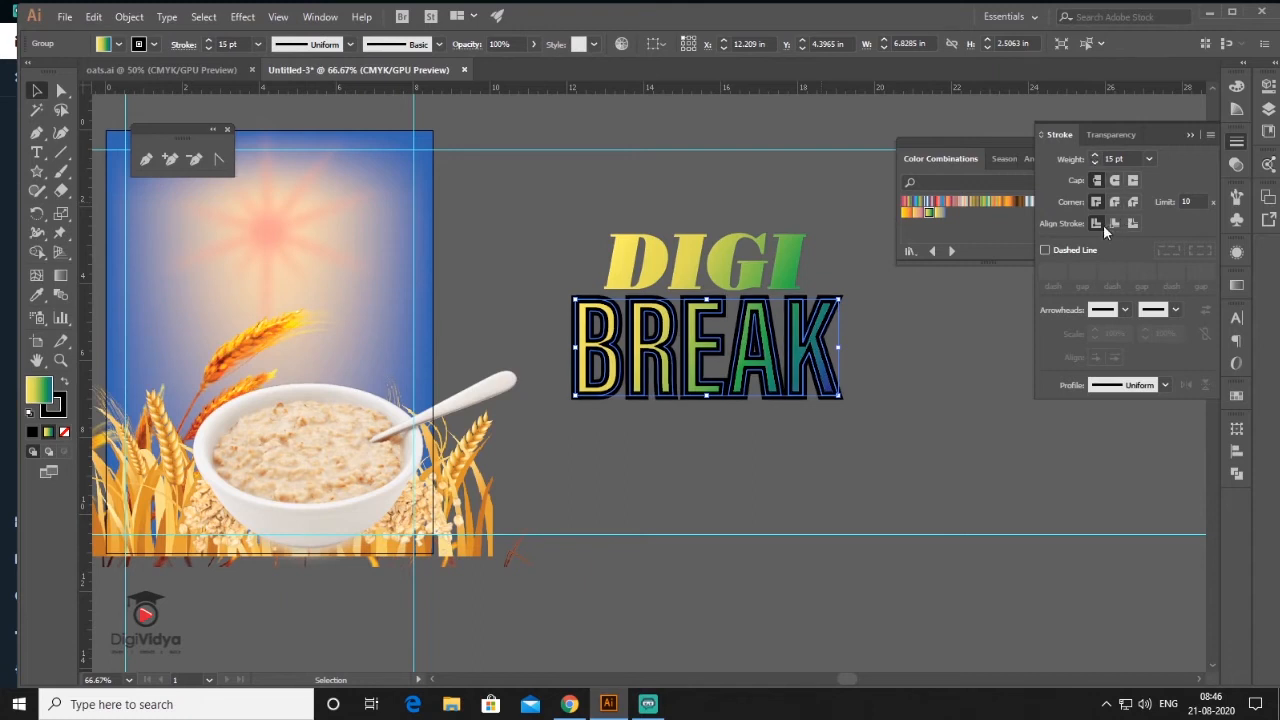
Align the stroke to the outside, colour it blue (C 85.85, M 73.47, Y 0, K 0) and outline DIGI to match
click(1133, 224)
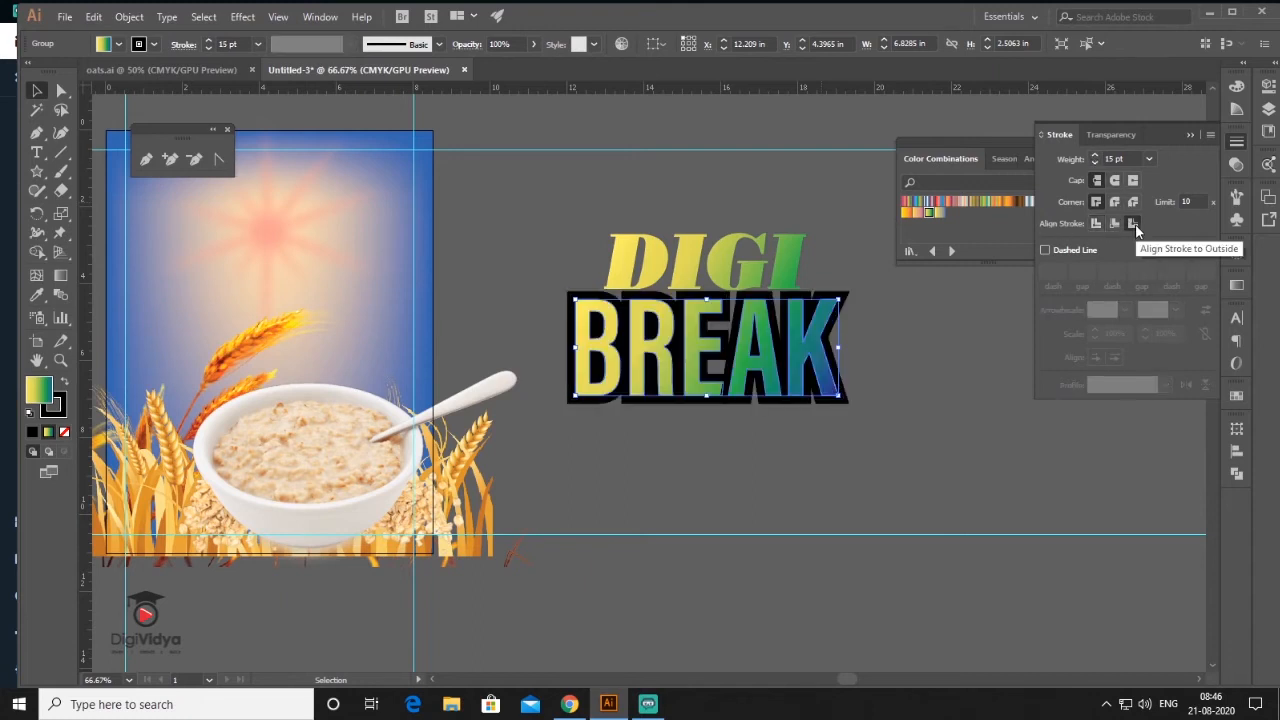
click(64, 418)
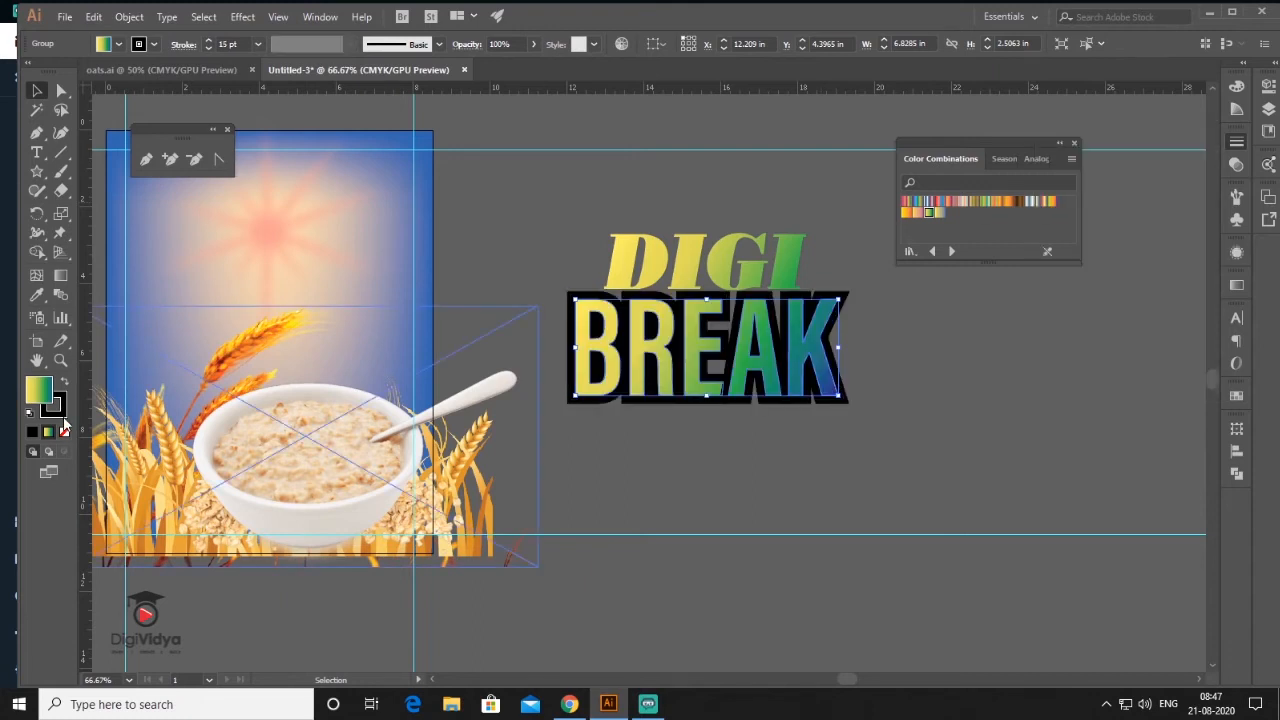
click(60, 412)
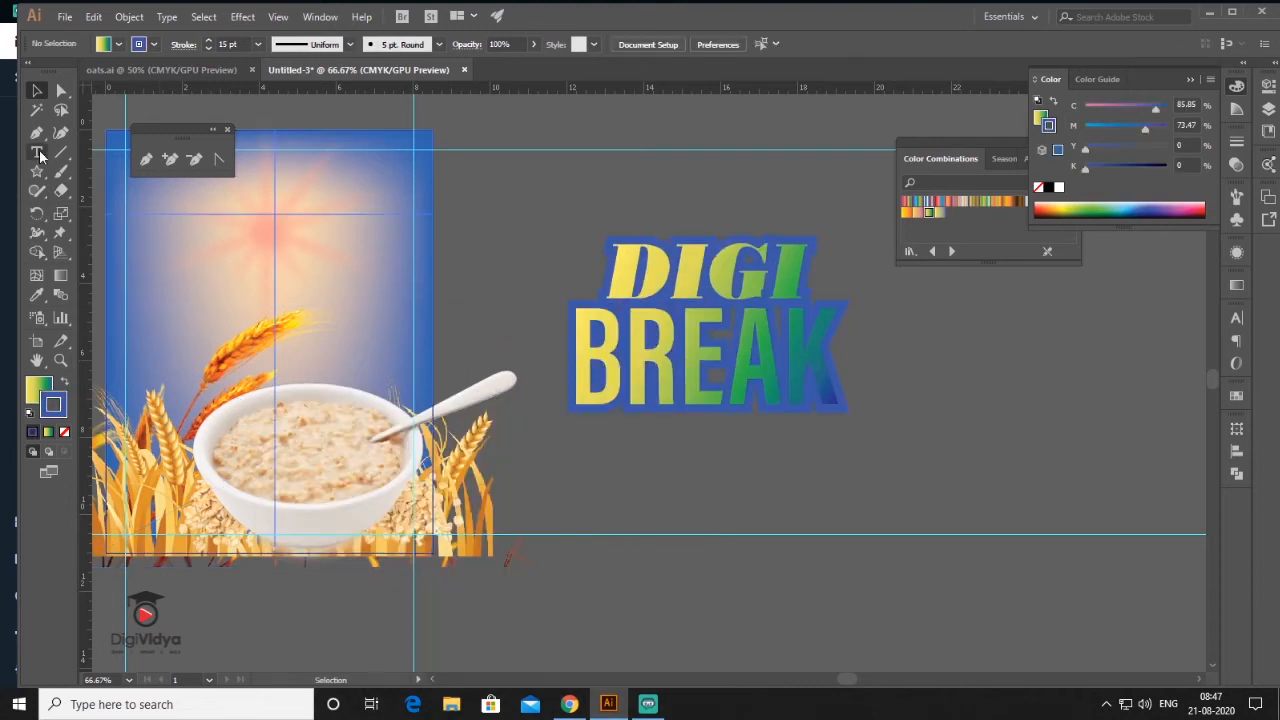
Draw a strokeless blue backing shape with the Pen tool that covers the gaps between the letters of both words
click(37, 133)
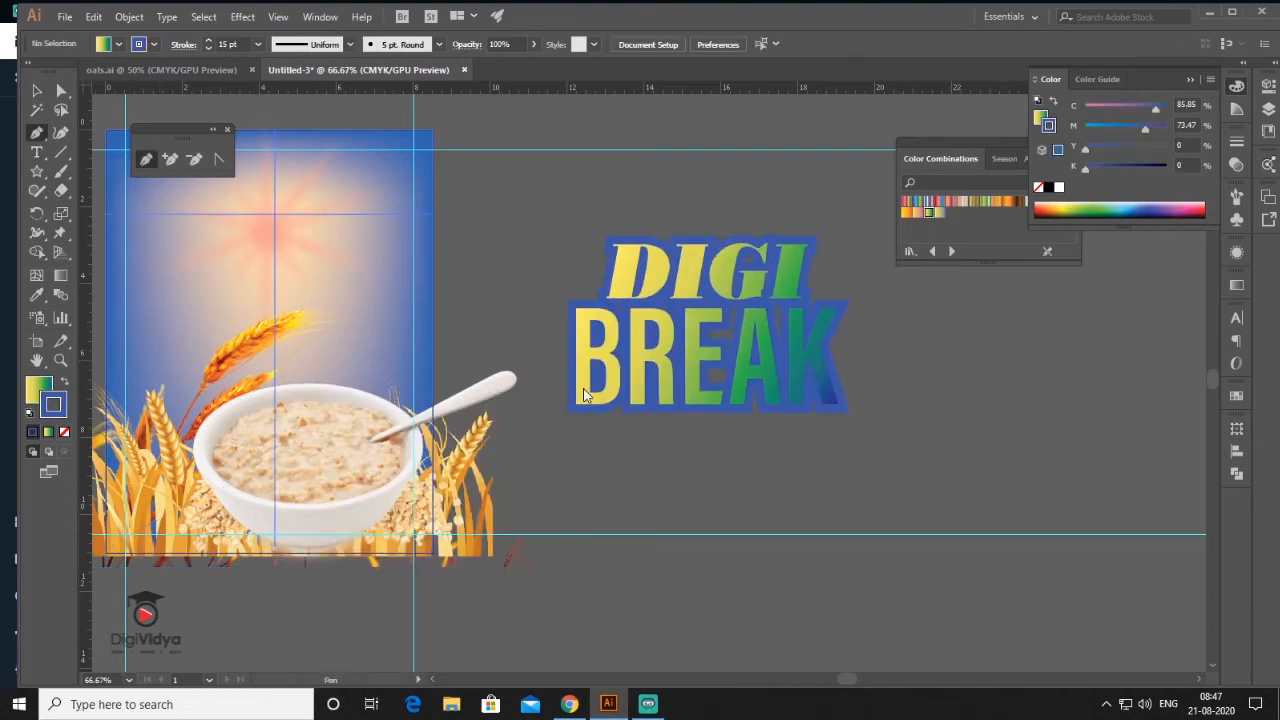
click(590, 393)
click(611, 283)
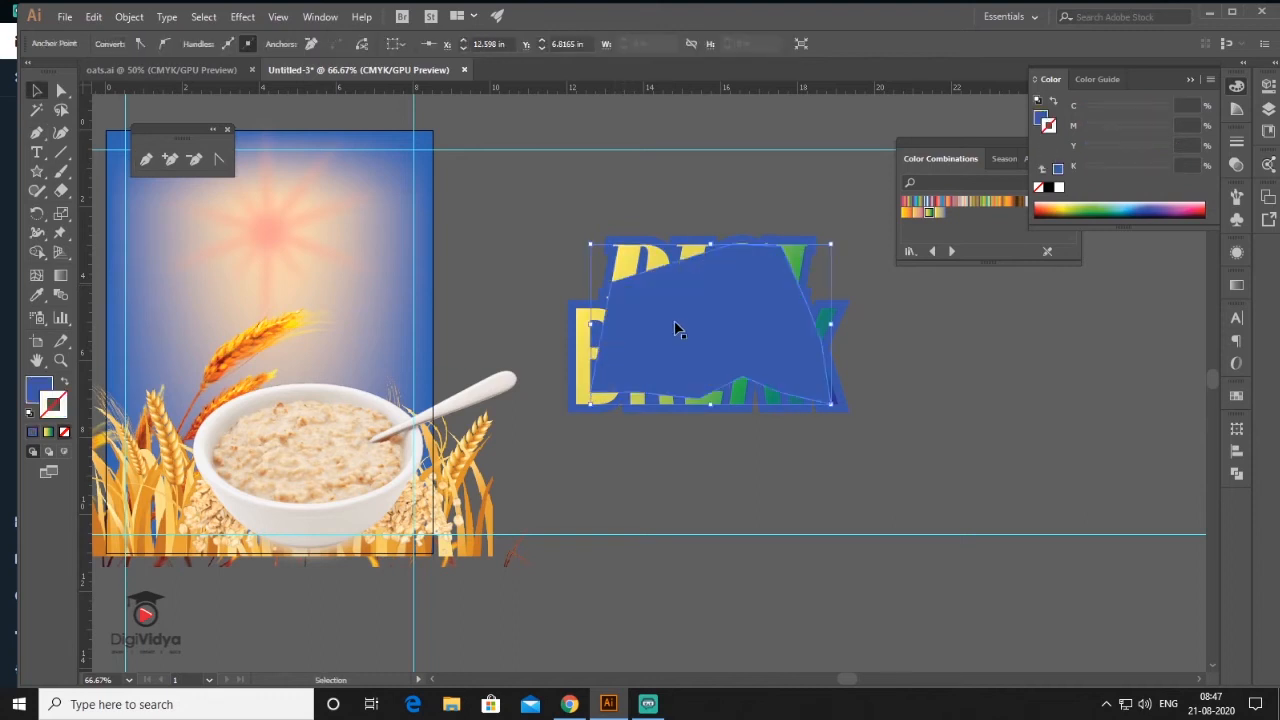
Bring the words DIGI and BREAK to the front of the blue backing shape and deselect them
right_click(675, 323)
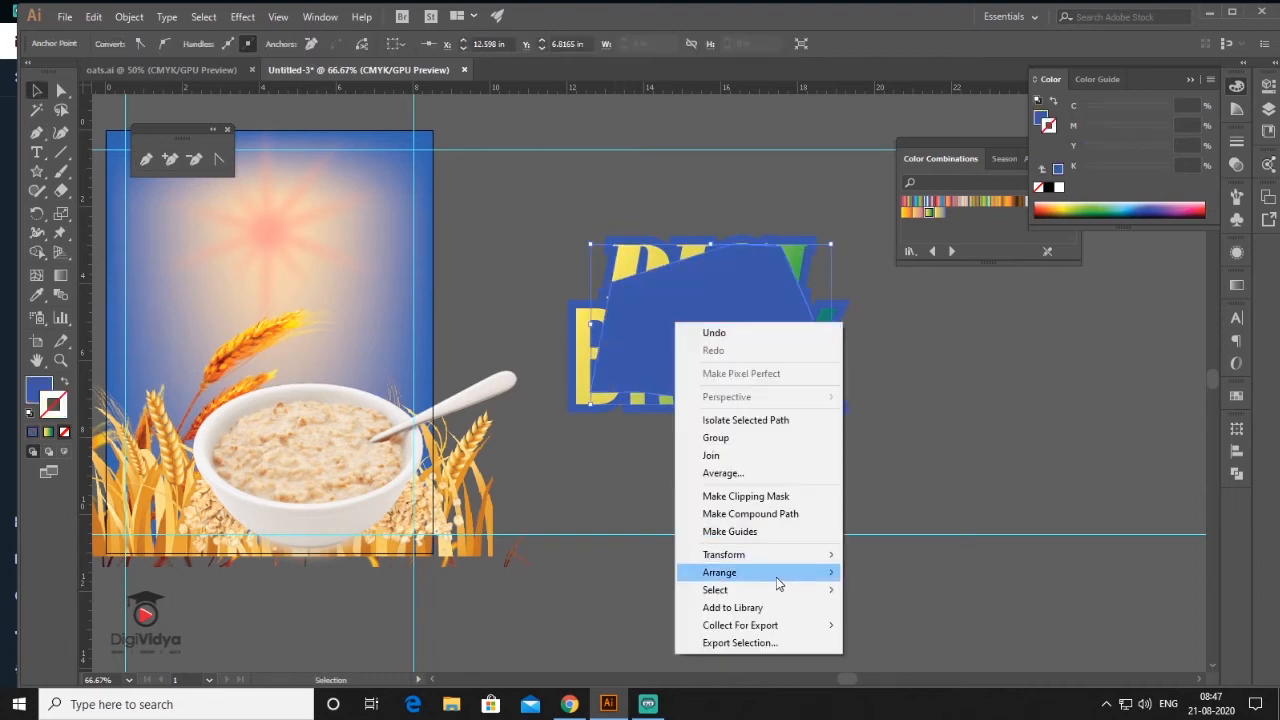
click(617, 251)
shift+click(577, 346)
right_click(577, 350)
mouse_move(654, 508)
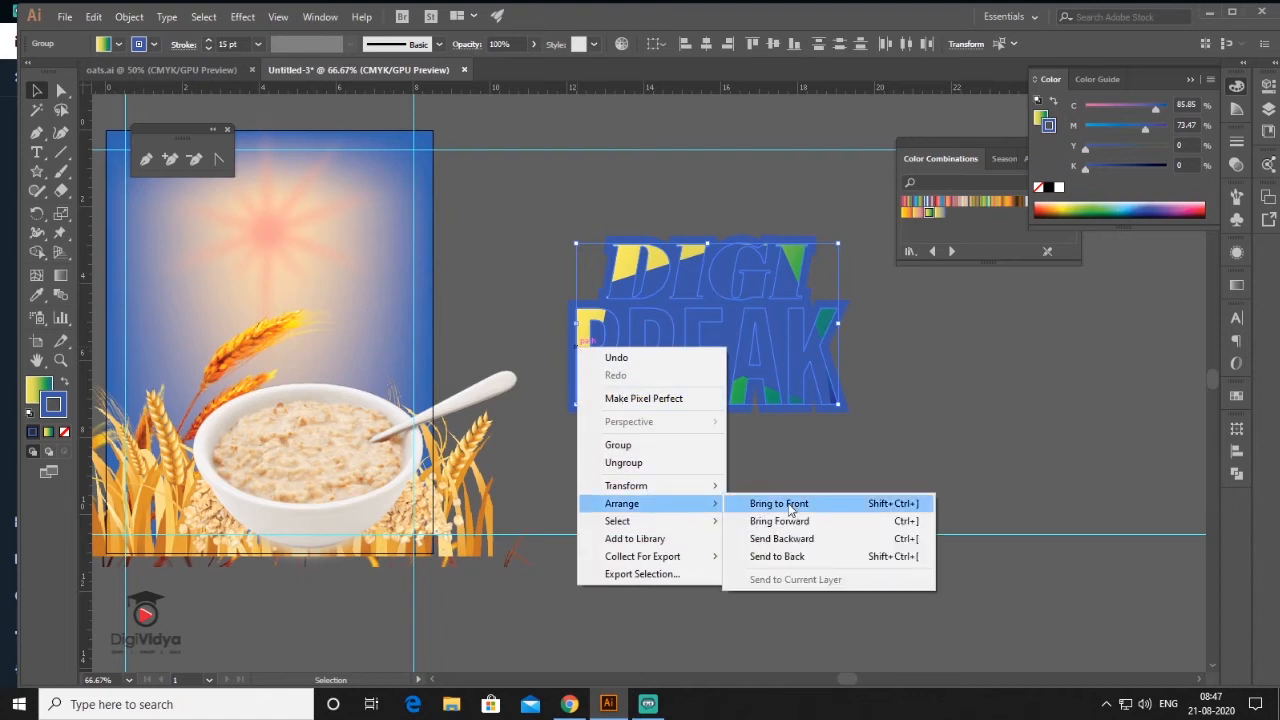
click(788, 509)
click(922, 390)
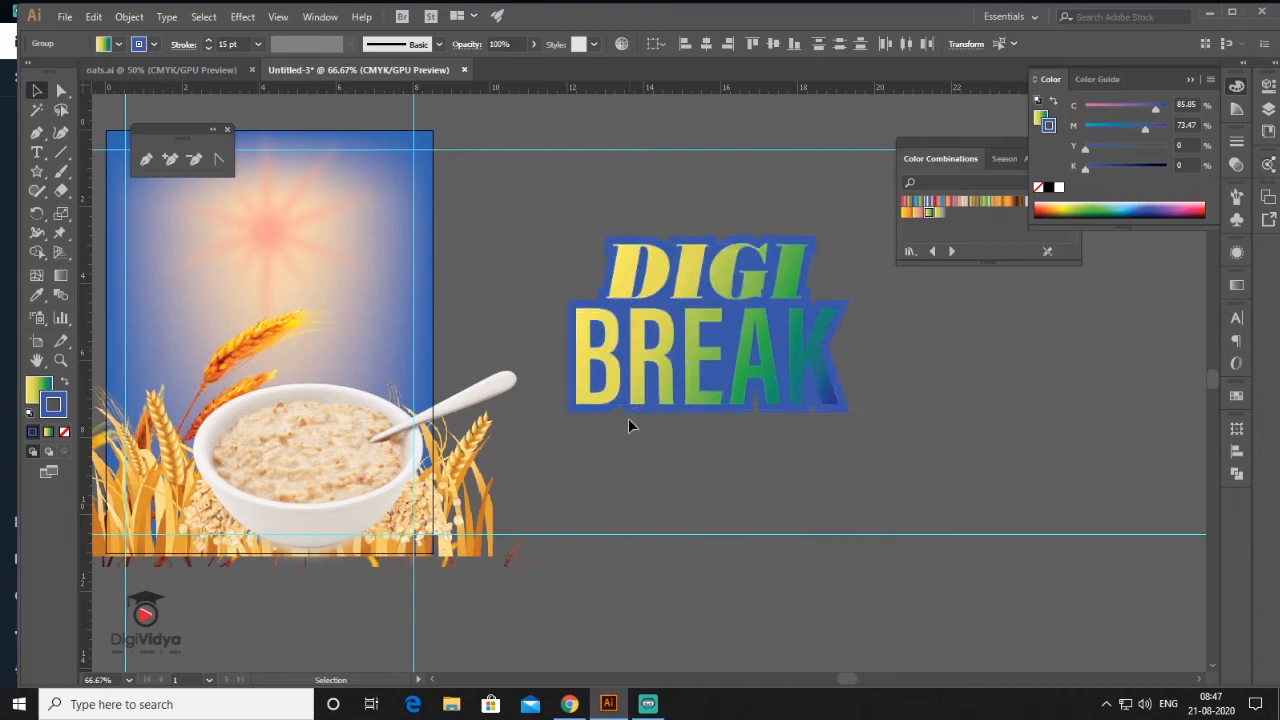
Bring the word DIGI in front of the blue backing shape and group the whole DIGI BREAK logo
drag(628, 418, 750, 383)
key(ctrl+g)
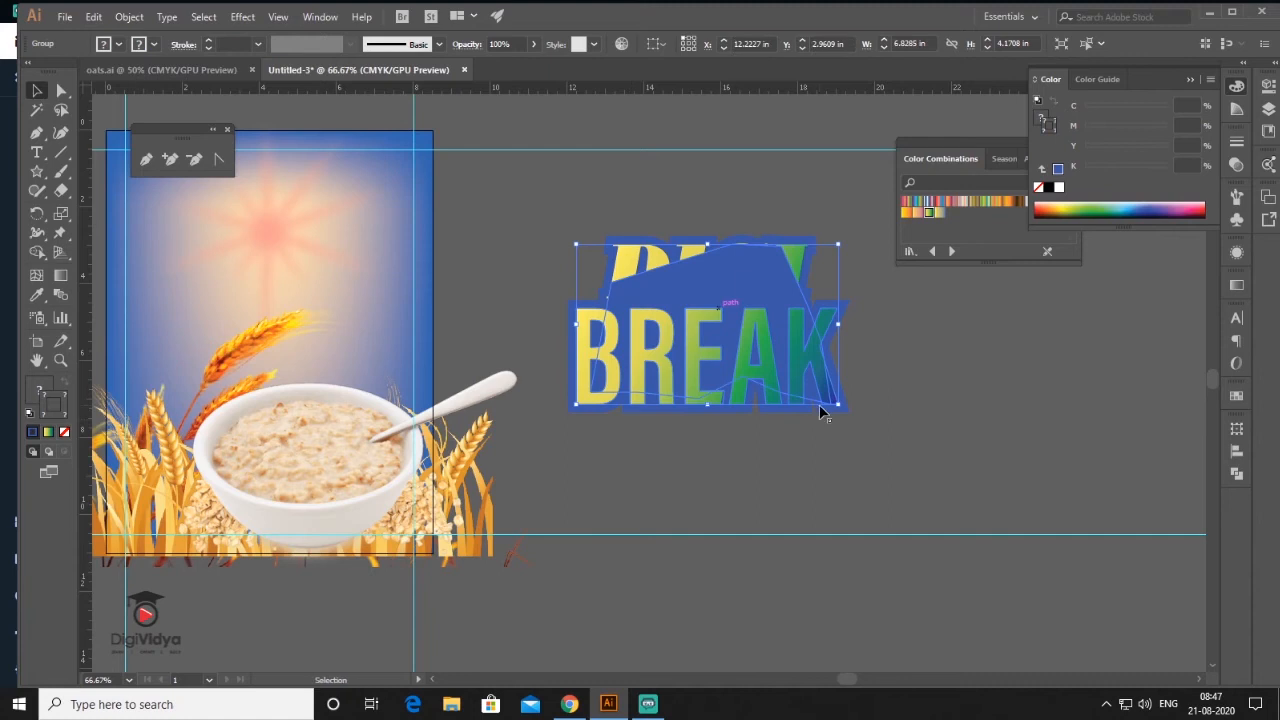
click(810, 250)
right_click(809, 250)
click(1019, 409)
drag(880, 432, 740, 290)
right_click(740, 311)
click(781, 412)
Scale the logo and place it in the upper part of the artboard, centred between the vertical guides
drag(838, 404, 813, 389)
drag(760, 352, 329, 265)
mouse_move(420, 300)
mouse_down()
mouse_move(637, 379)
mouse_move(556, 354)
mouse_up()
drag(490, 320, 492, 305)
drag(557, 340, 578, 352)
Ungroup the logo and reduce the stroke weight of the words DIGI and BREAK to 12 pt
click(1237, 141)
click(1095, 164)
key(ctrl+z)
key(ctrl+shift+g)
click(591, 364)
click(552, 258)
click(1095, 164)
click(737, 354)
click(540, 300)
shift+click(516, 353)
click(767, 338)
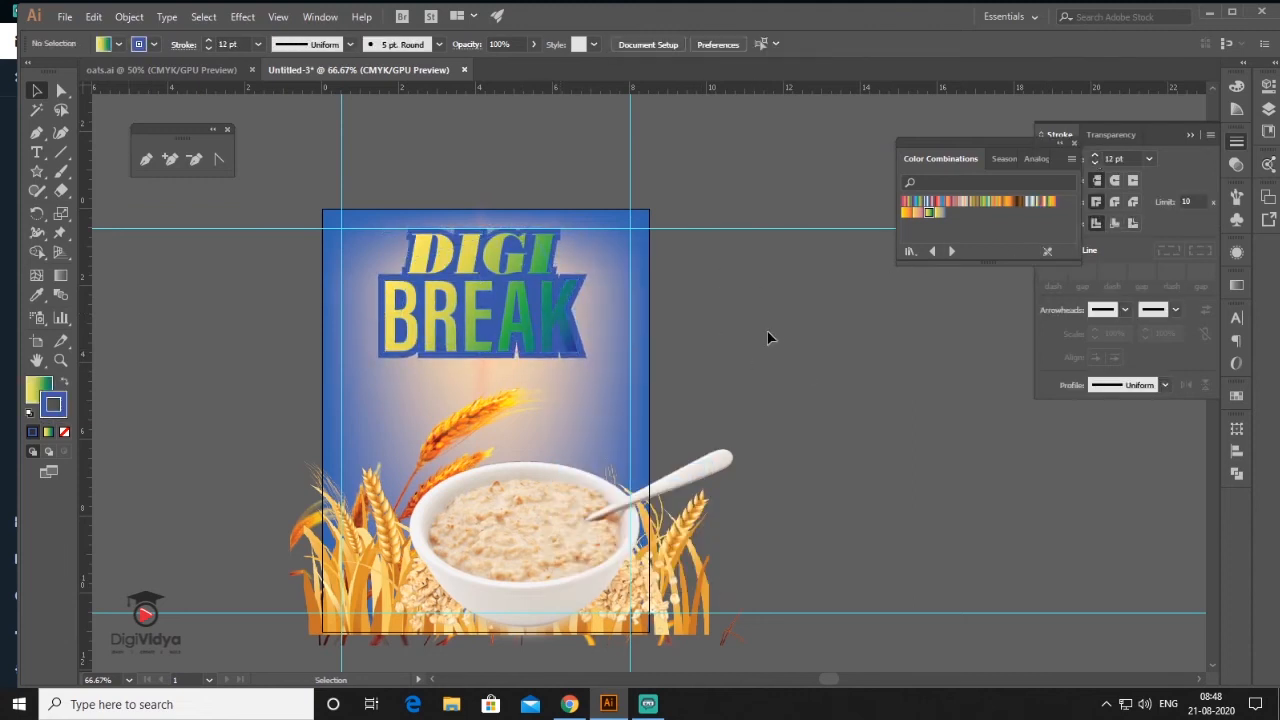
Draw an upright rounded rectangle about 1.6 in wide and 2.36 in high beside the artboard
drag(734, 374, 705, 328)
click(39, 176)
drag(39, 176, 106, 192)
drag(775, 275, 836, 365)
key(v)
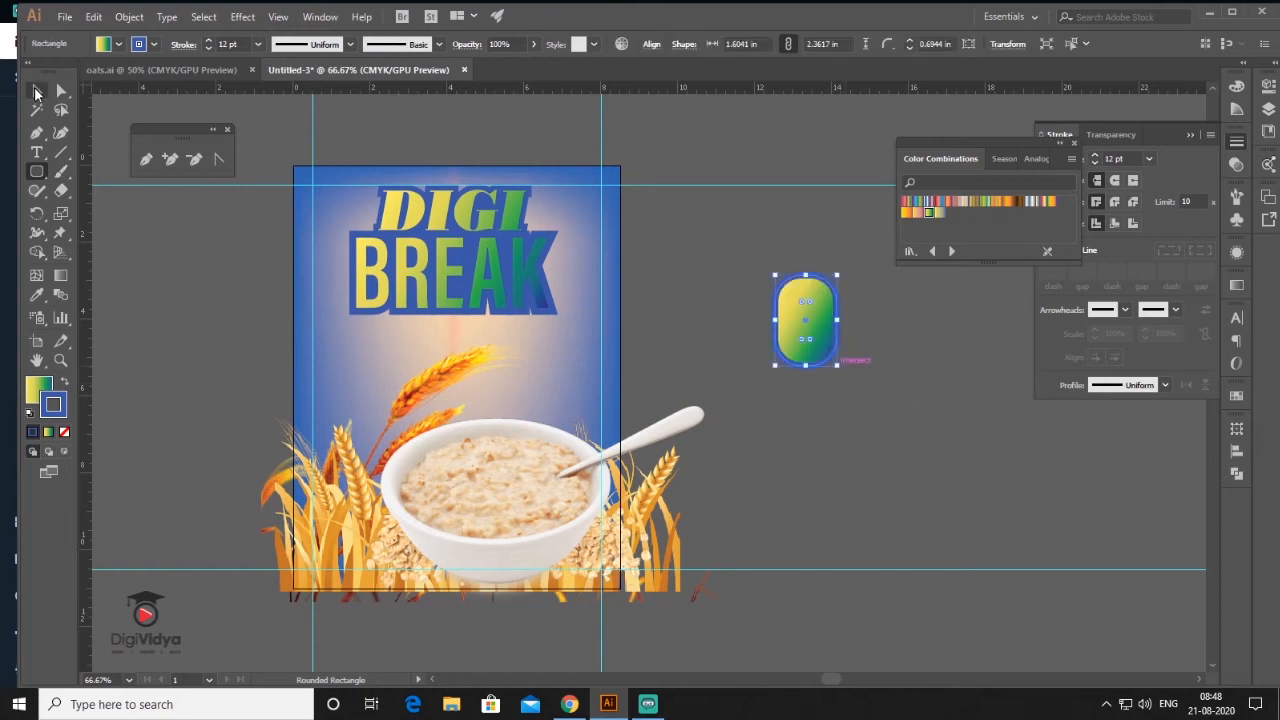
click(31, 411)
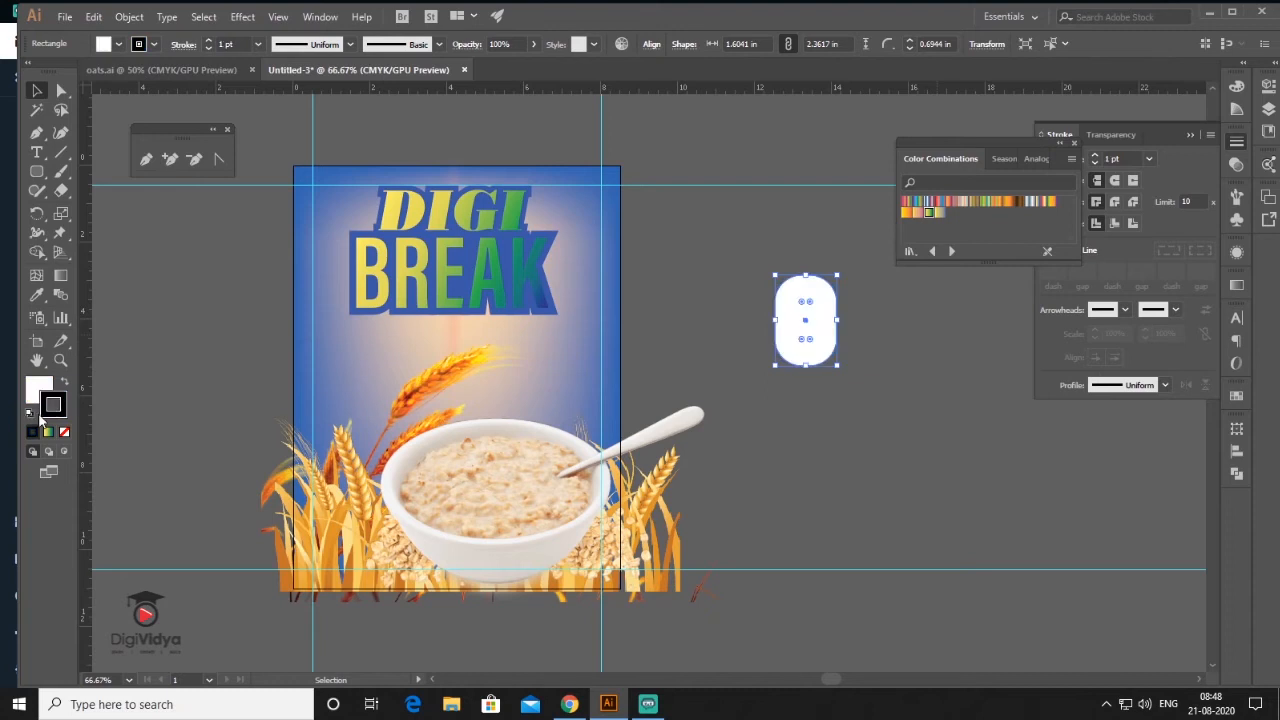
key(ctrl+z)
click(856, 432)
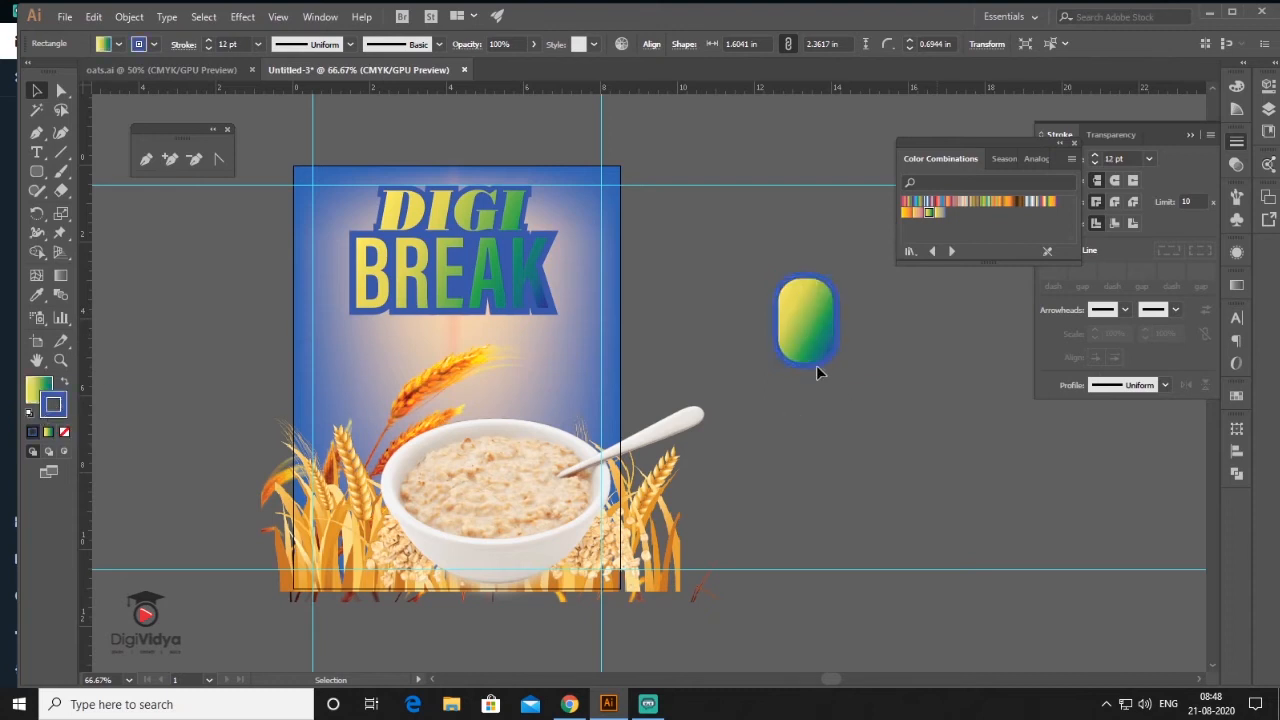
click(36, 388)
click(64, 432)
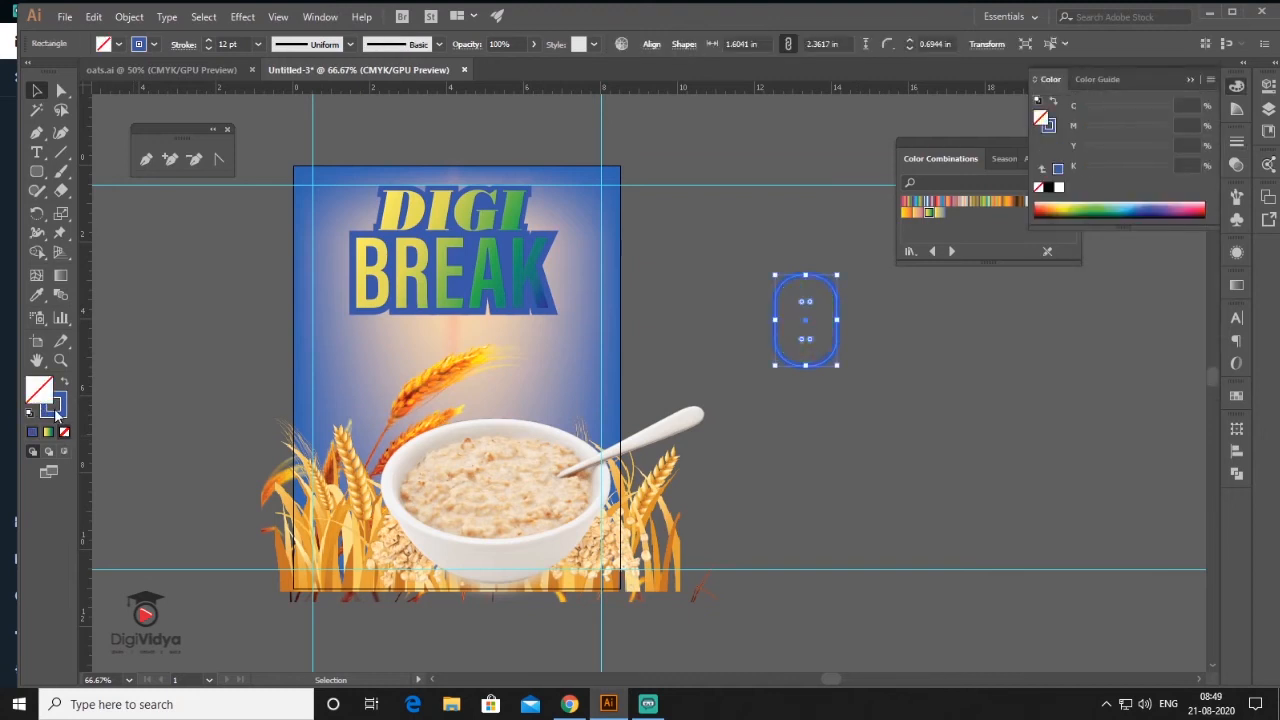
click(59, 412)
click(30, 413)
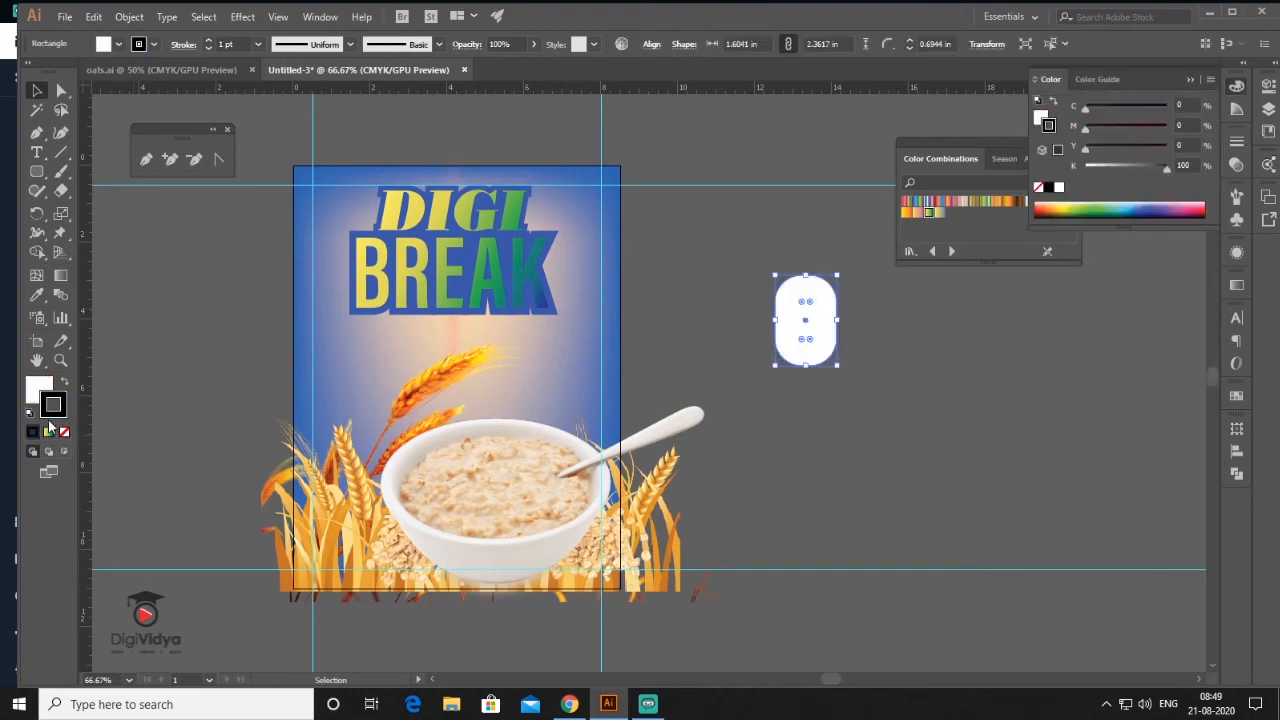
key(ctrl+z)
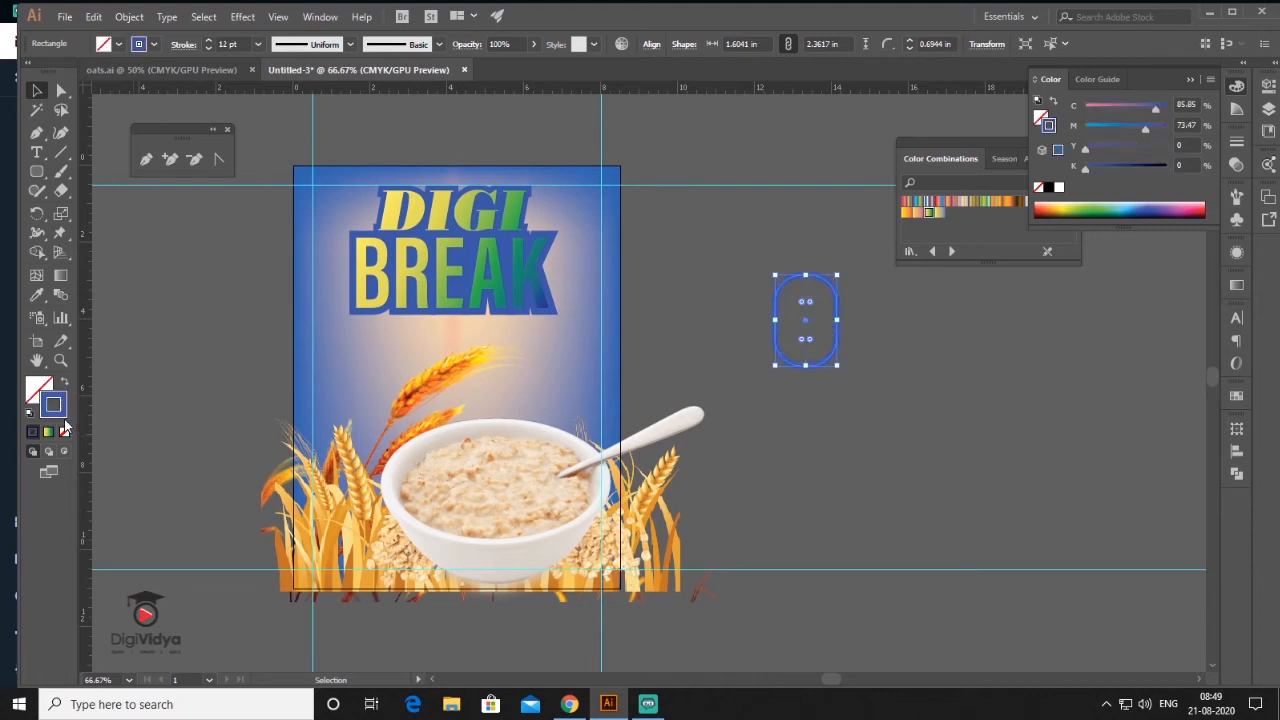
key(ctrl+z)
Fill the rounded rectangle with white (FFFFFF) and remove its stroke
click(32, 393)
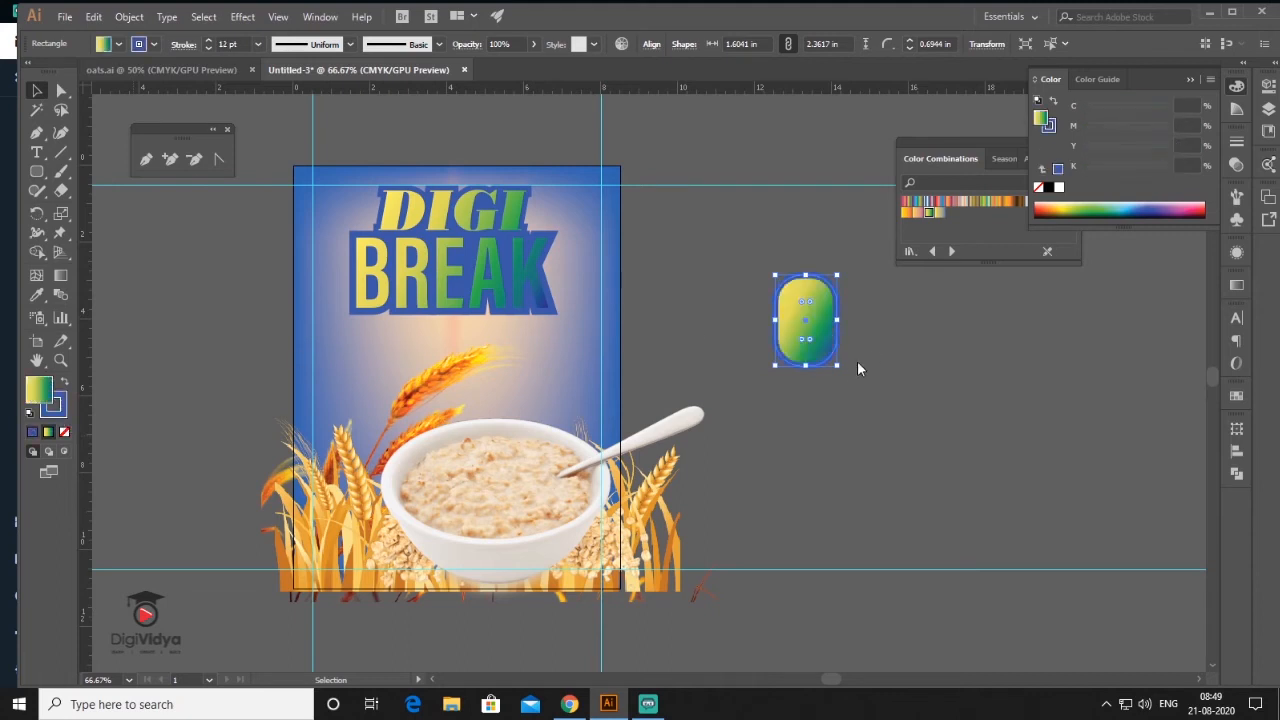
drag(317, 457, 267, 438)
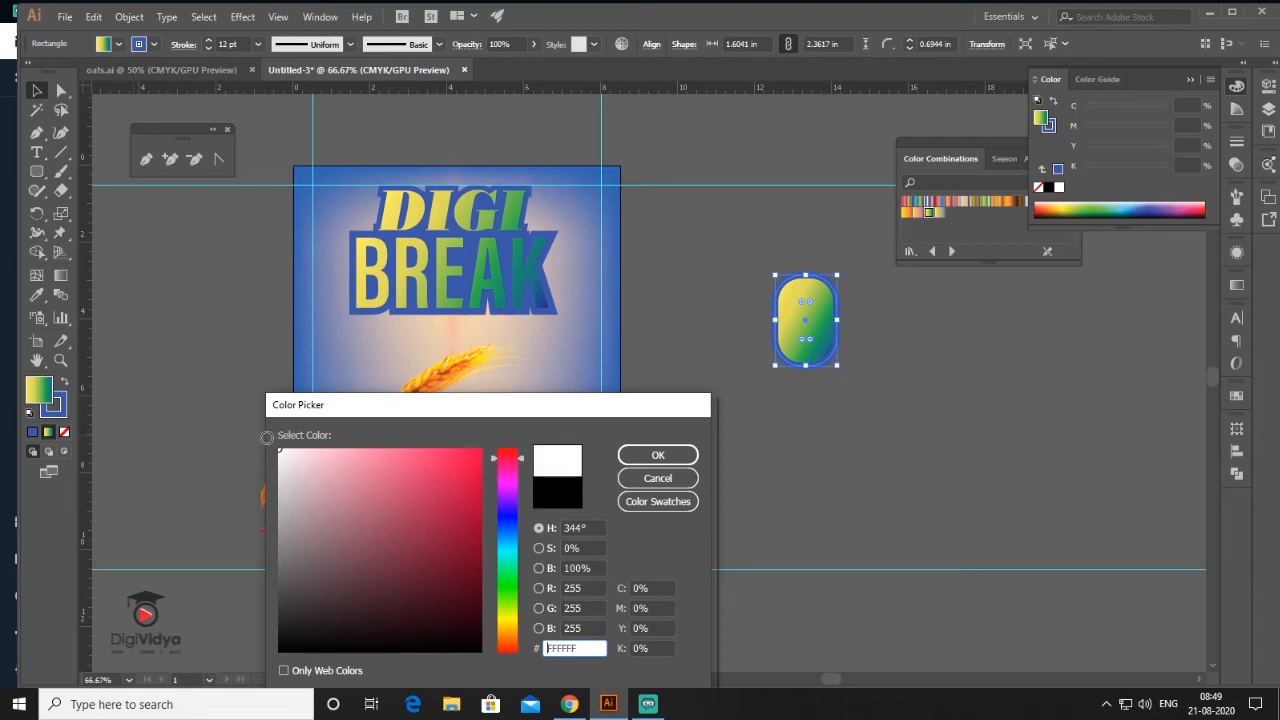
click(658, 455)
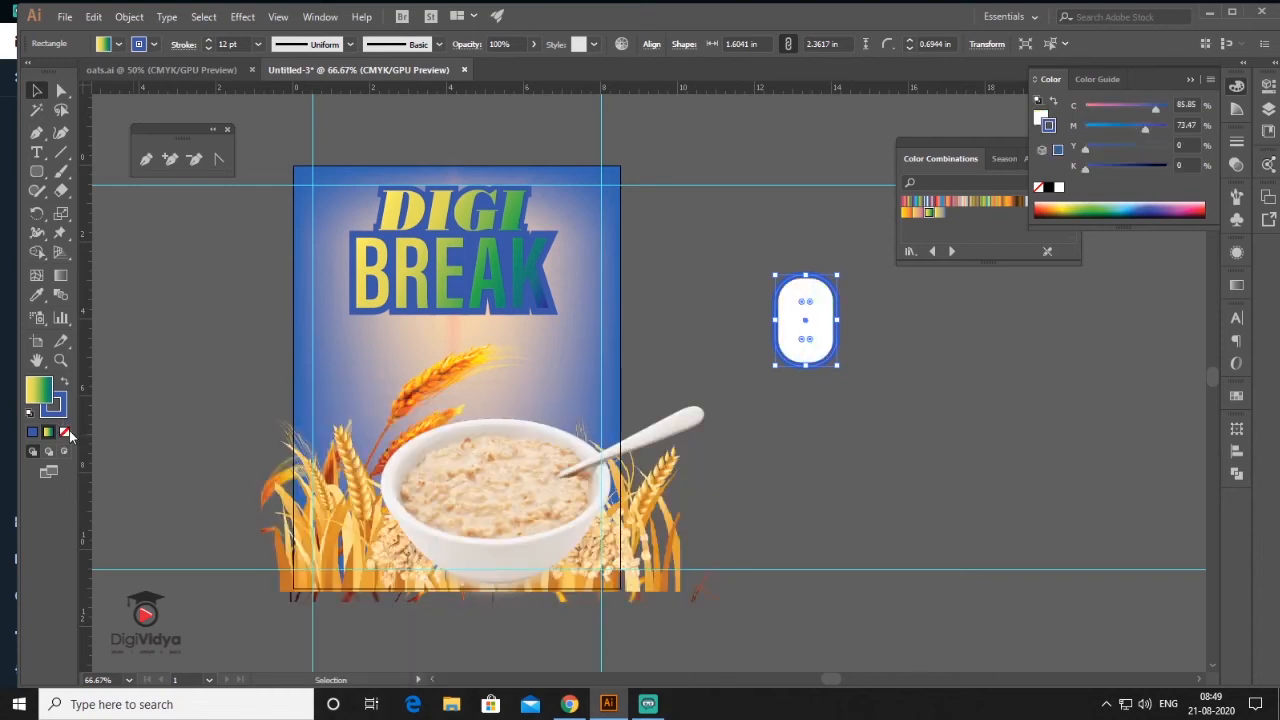
key(/)
click(903, 402)
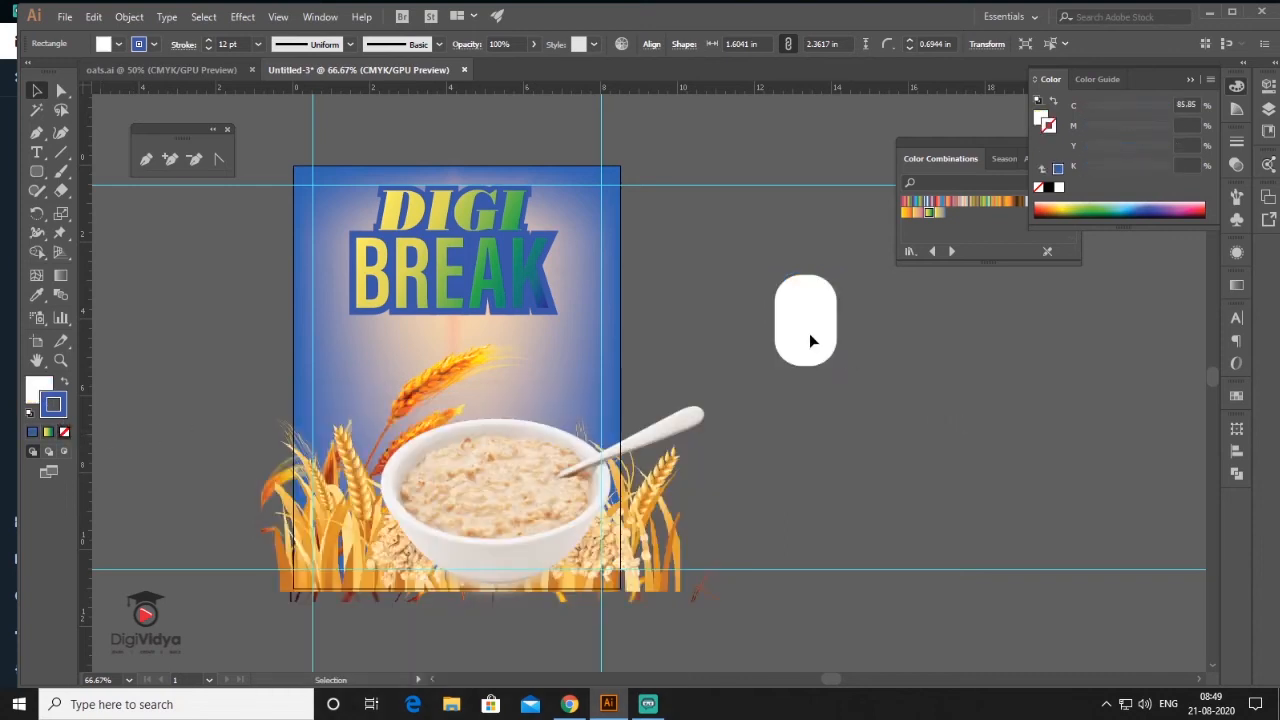
Draw a white circle about 2.52 in in diameter, centred horizontally on the rounded rectangle and covering its lower part
click(836, 312)
scroll(837, 311, up, 1)
scroll(838, 313, up, 2)
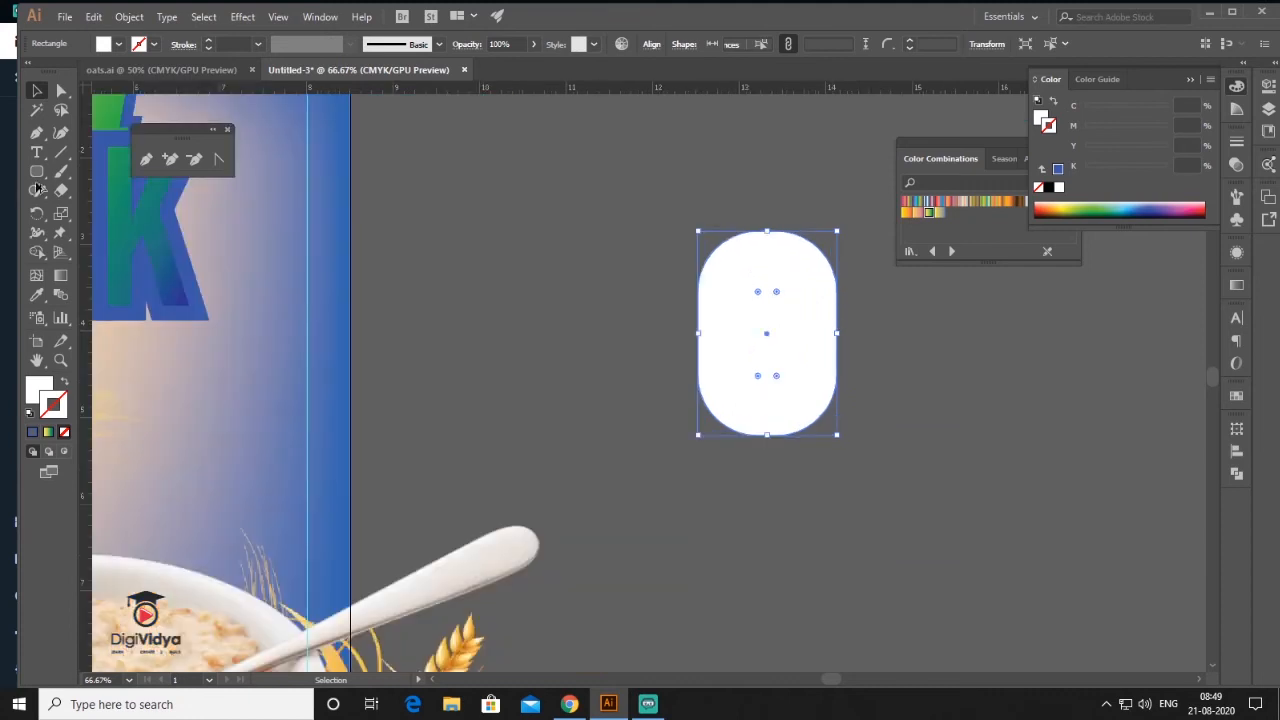
drag(42, 177, 90, 191)
key(l)
drag(768, 387, 882, 497)
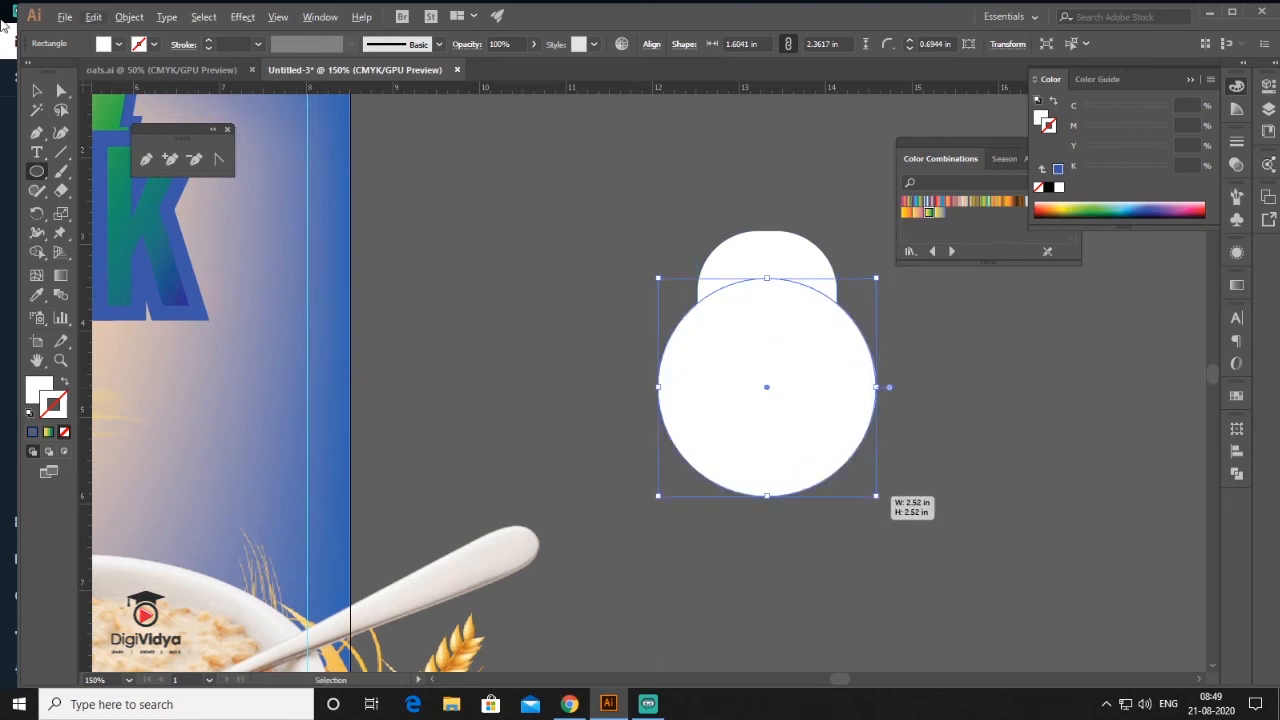
click(37, 92)
click(37, 91)
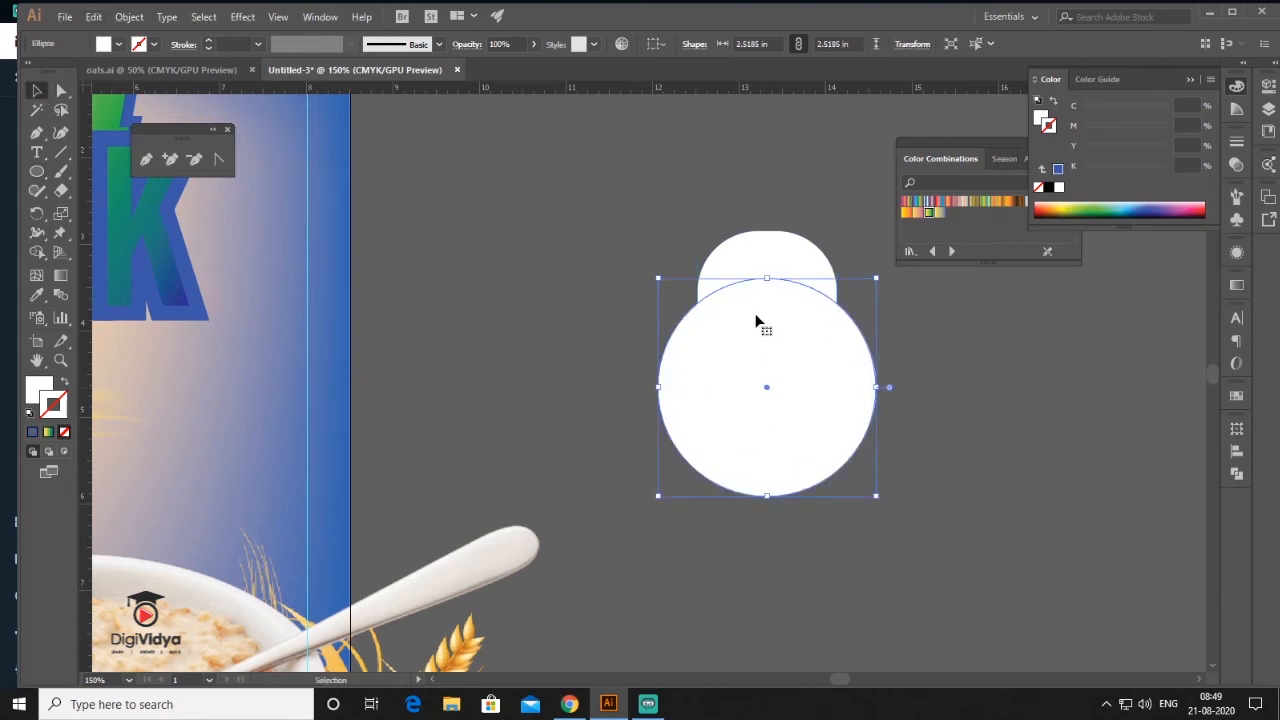
Intersect a copy of the rounded rectangle with the circle using Pathfinder, keeping the original rounded rectangle behind
click(763, 246)
key(a)
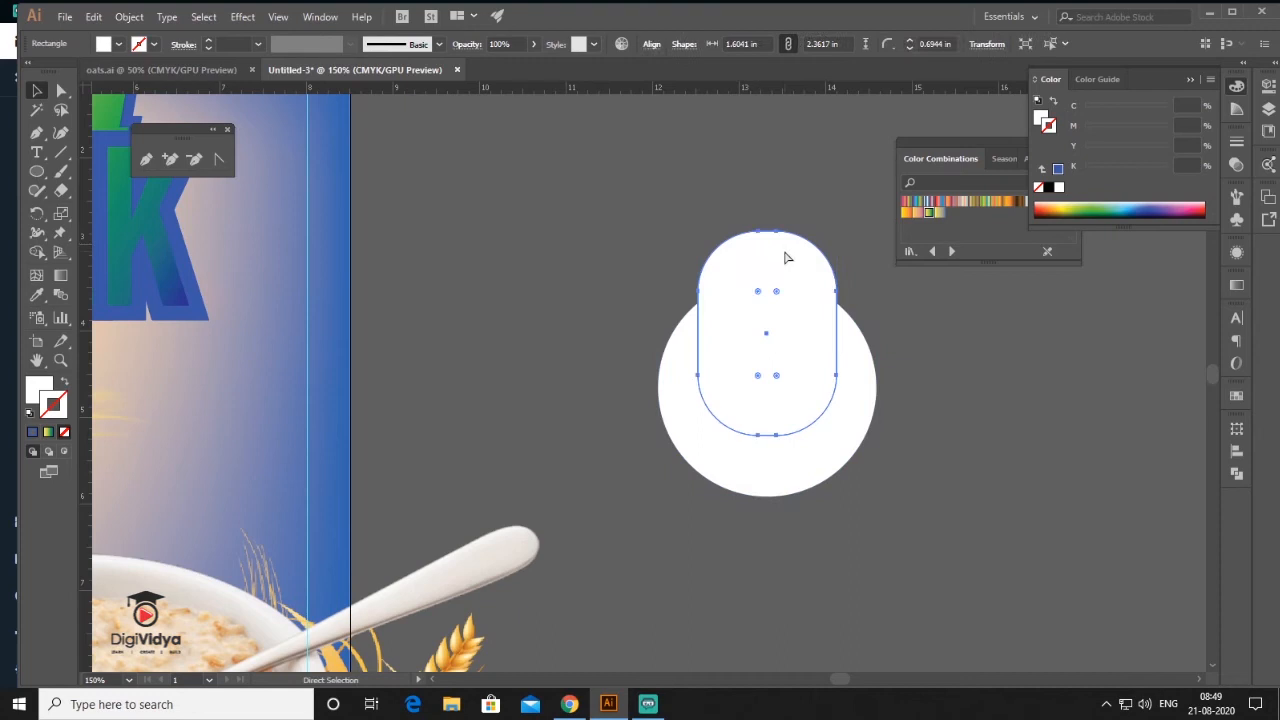
key(v)
shift+click(855, 393)
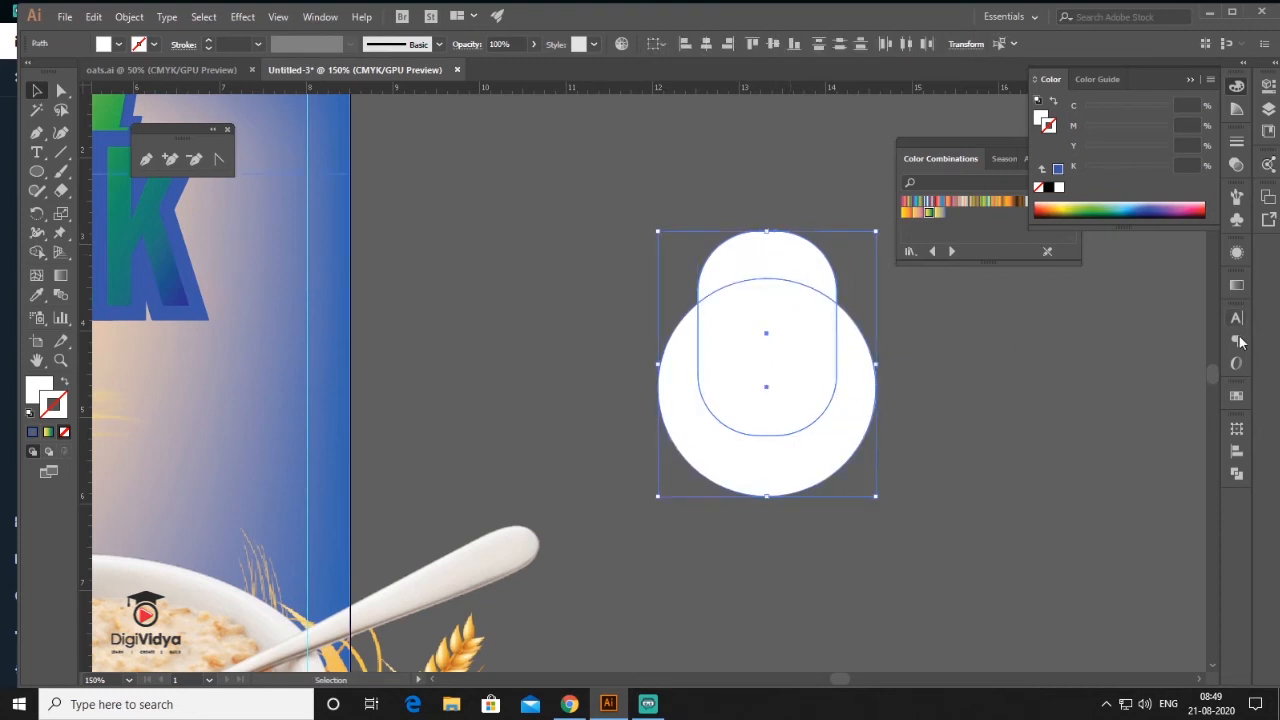
click(1237, 475)
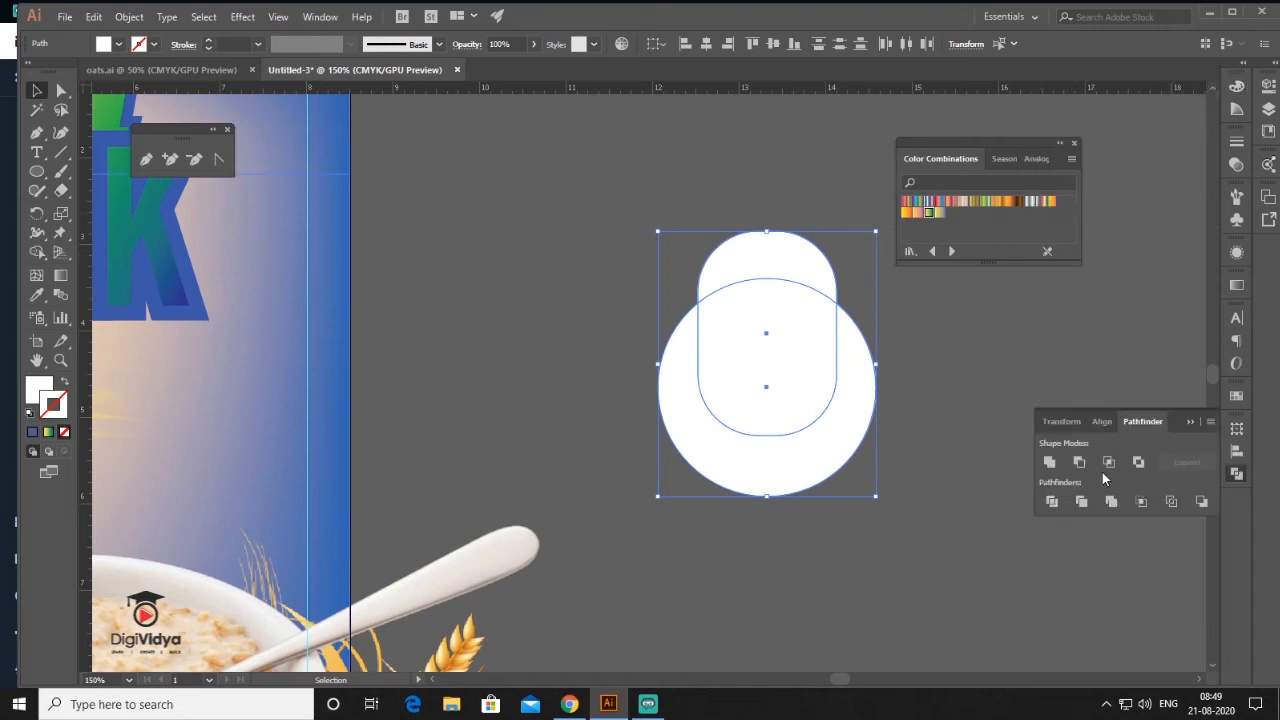
click(1108, 463)
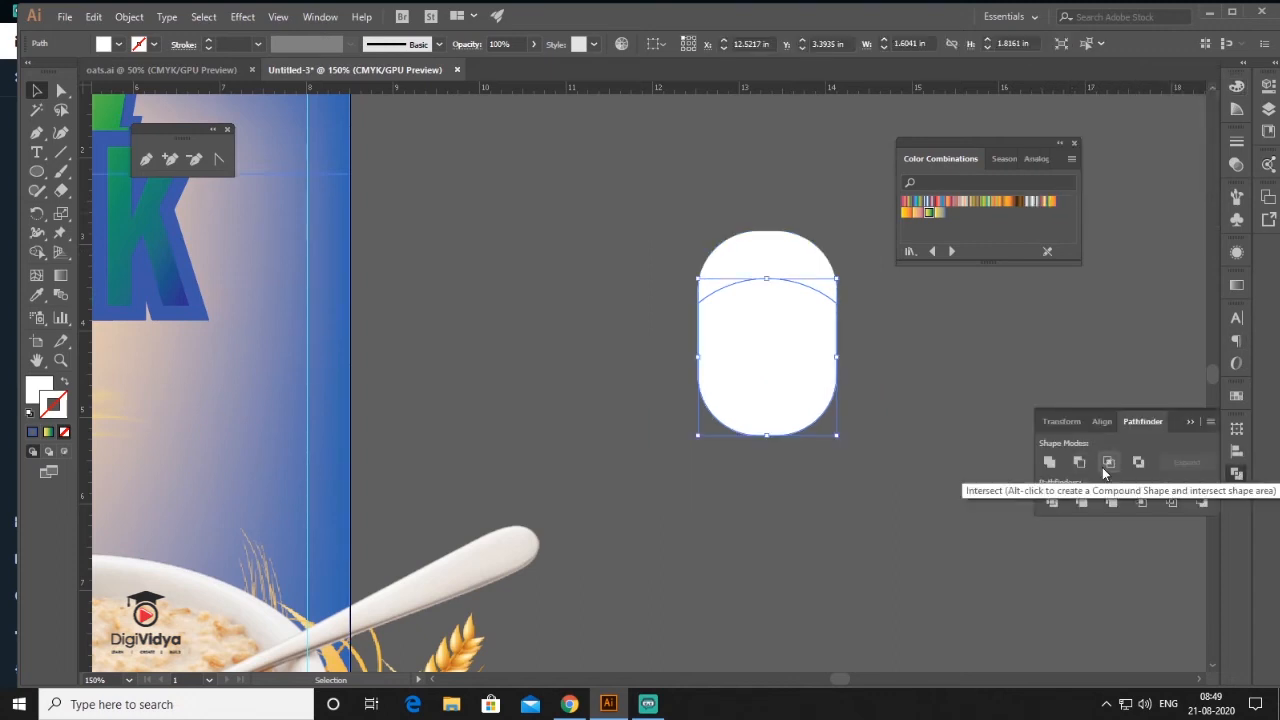
Fill the intersected shape with the logo's blue and scale it down slightly, leaving an even white border around it
click(33, 431)
click(33, 431)
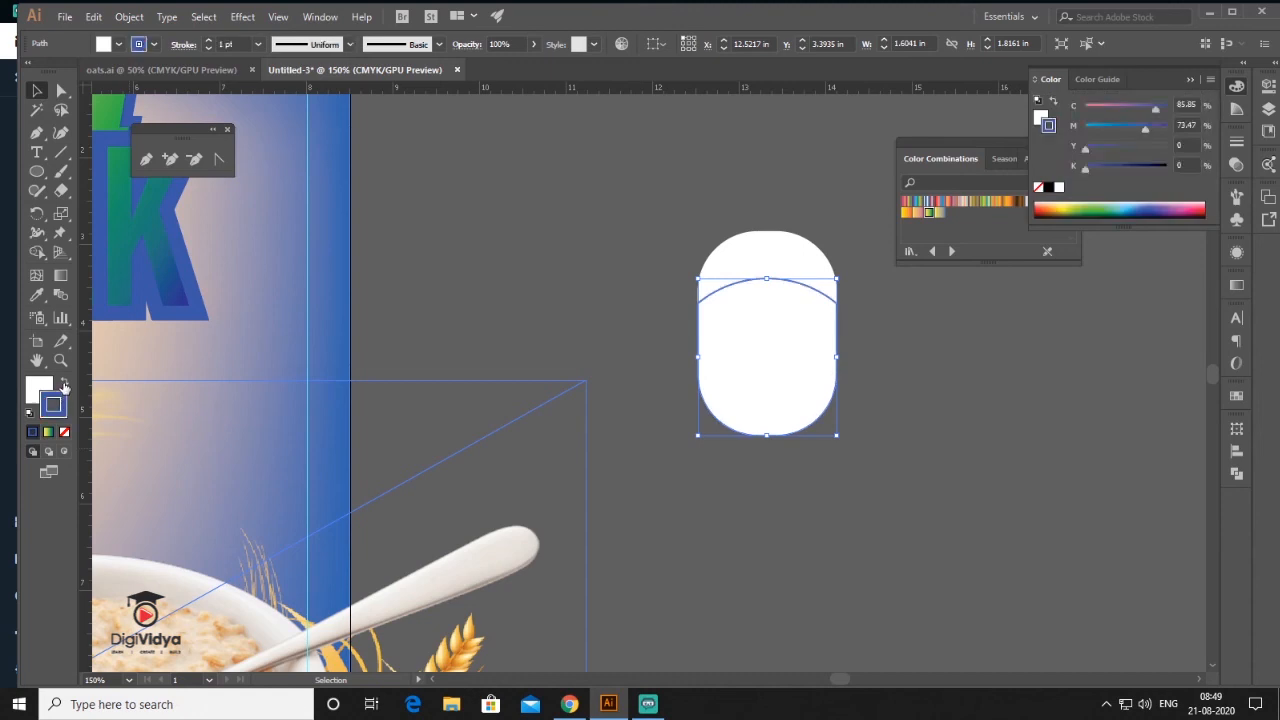
click(65, 382)
click(646, 339)
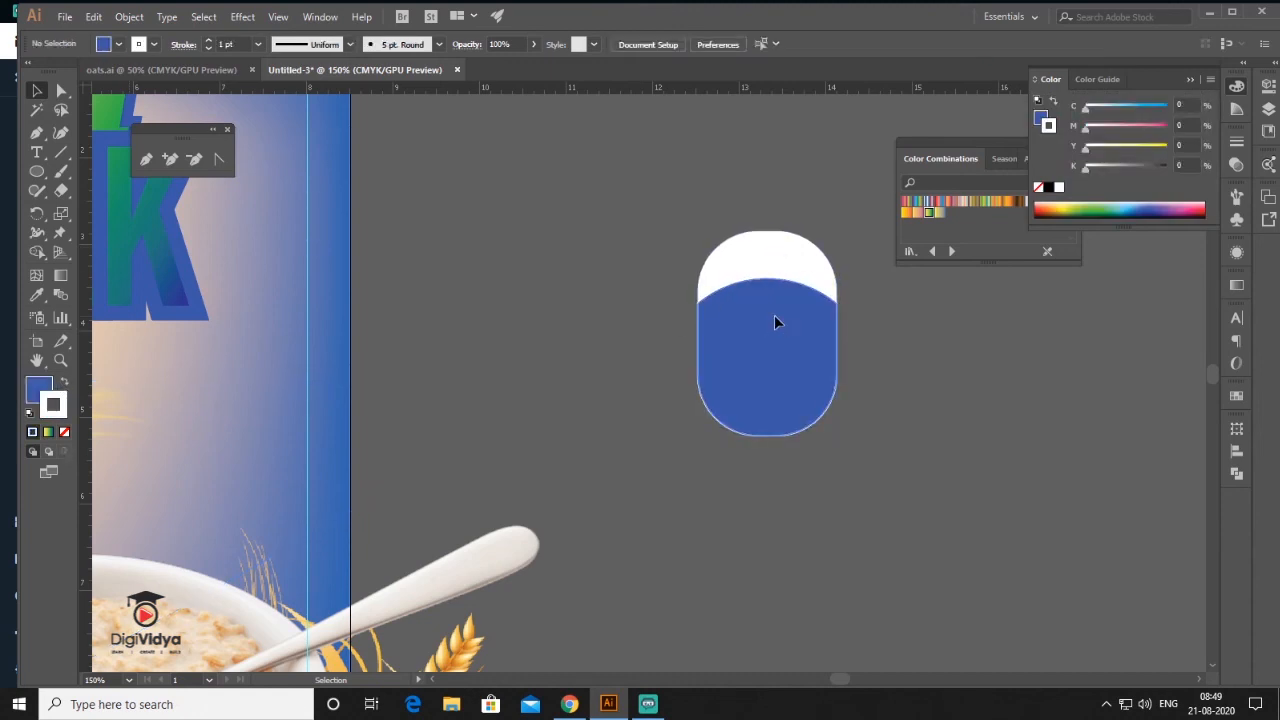
drag(834, 281, 832, 285)
click(946, 350)
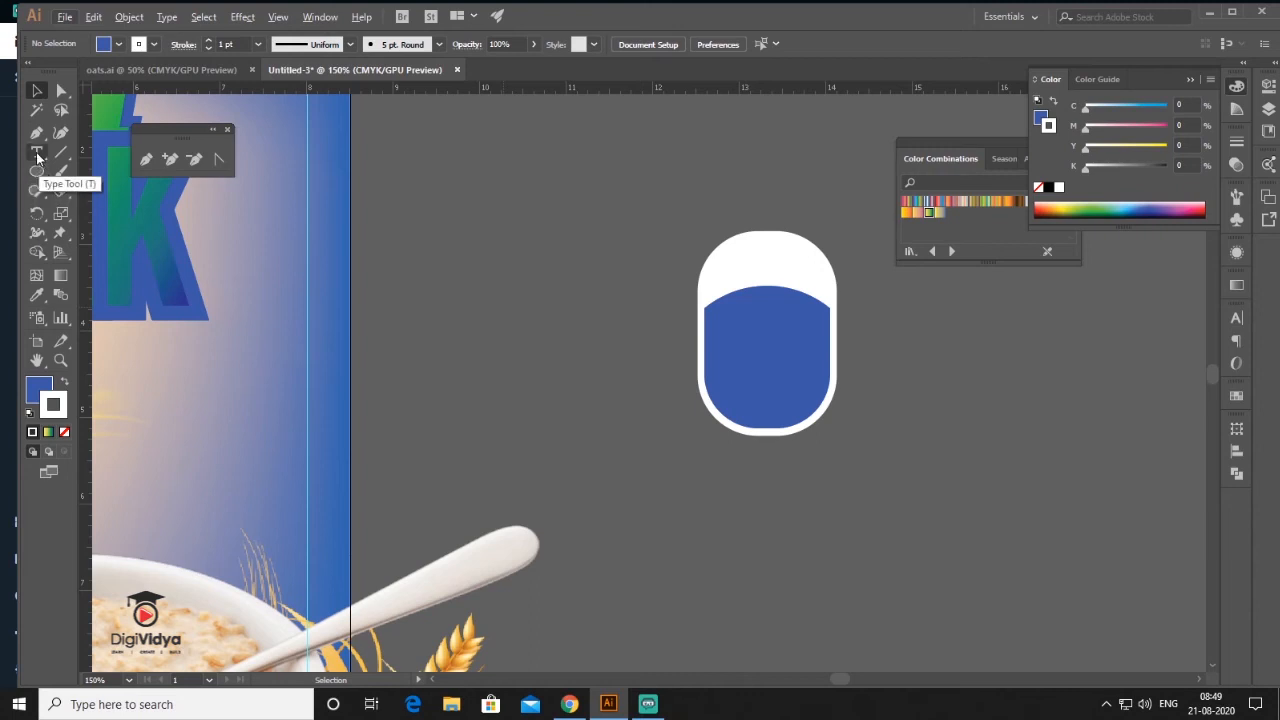
Add the badge text in SHREE-ENG-0162: blue "Ready In" on the white cap, a large white "2" and white "MINIUTE" on the blue area
click(37, 152)
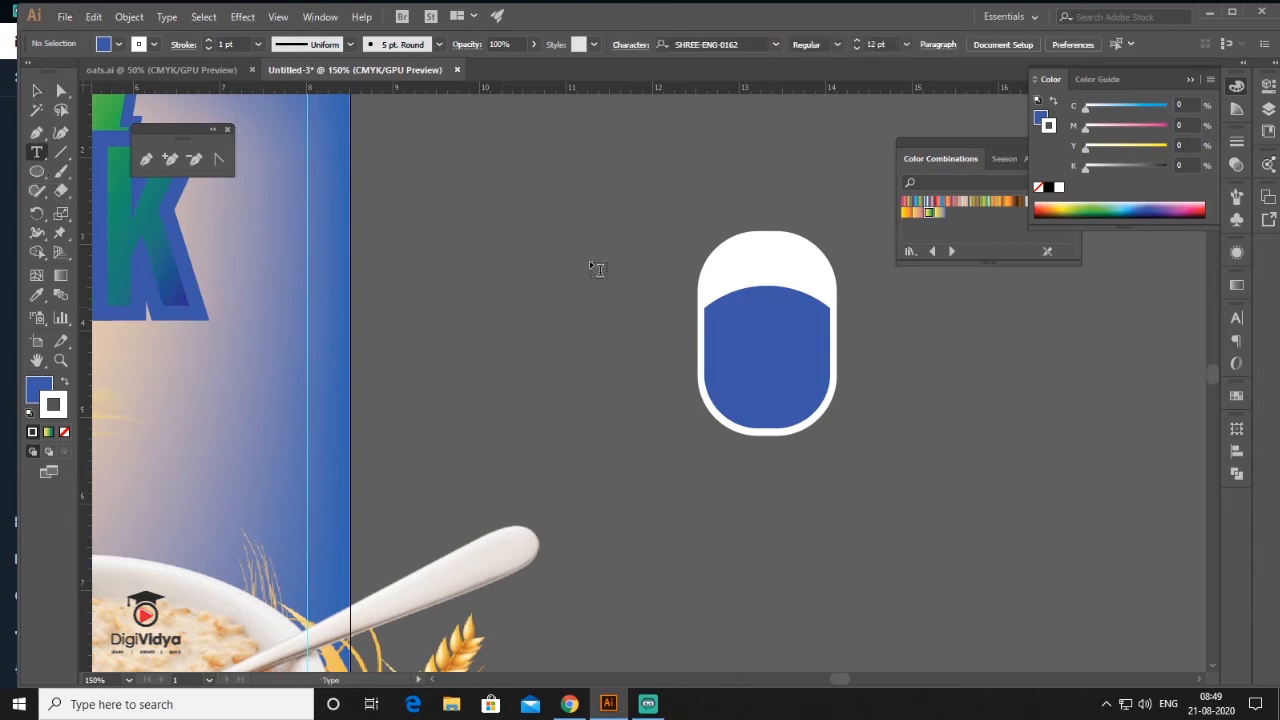
click(589, 261)
key(BackSpace)
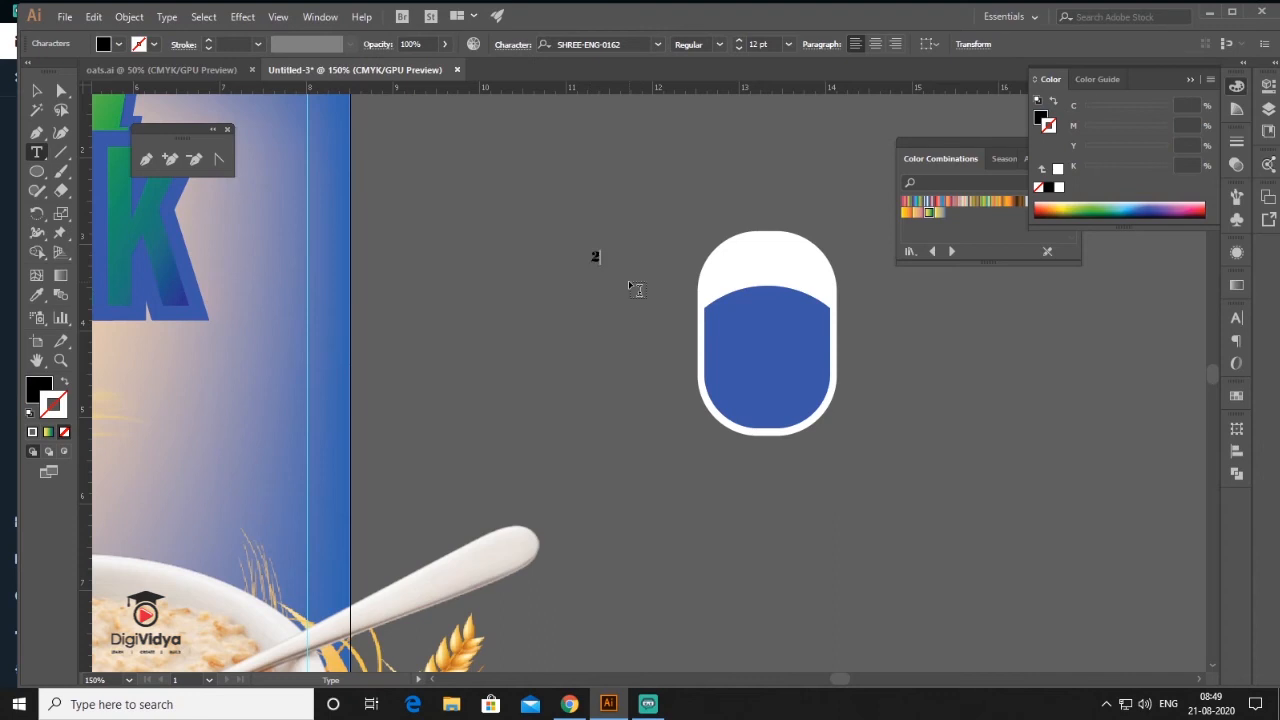
key(Escape)
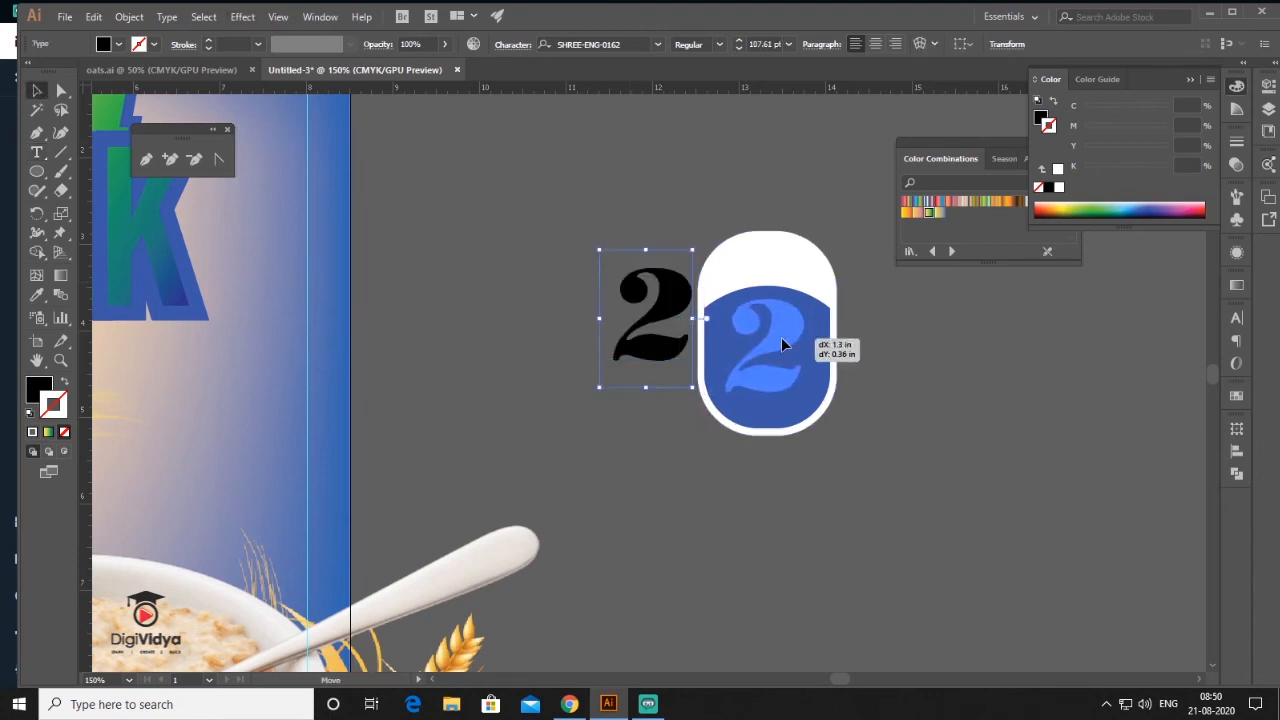
key(t)
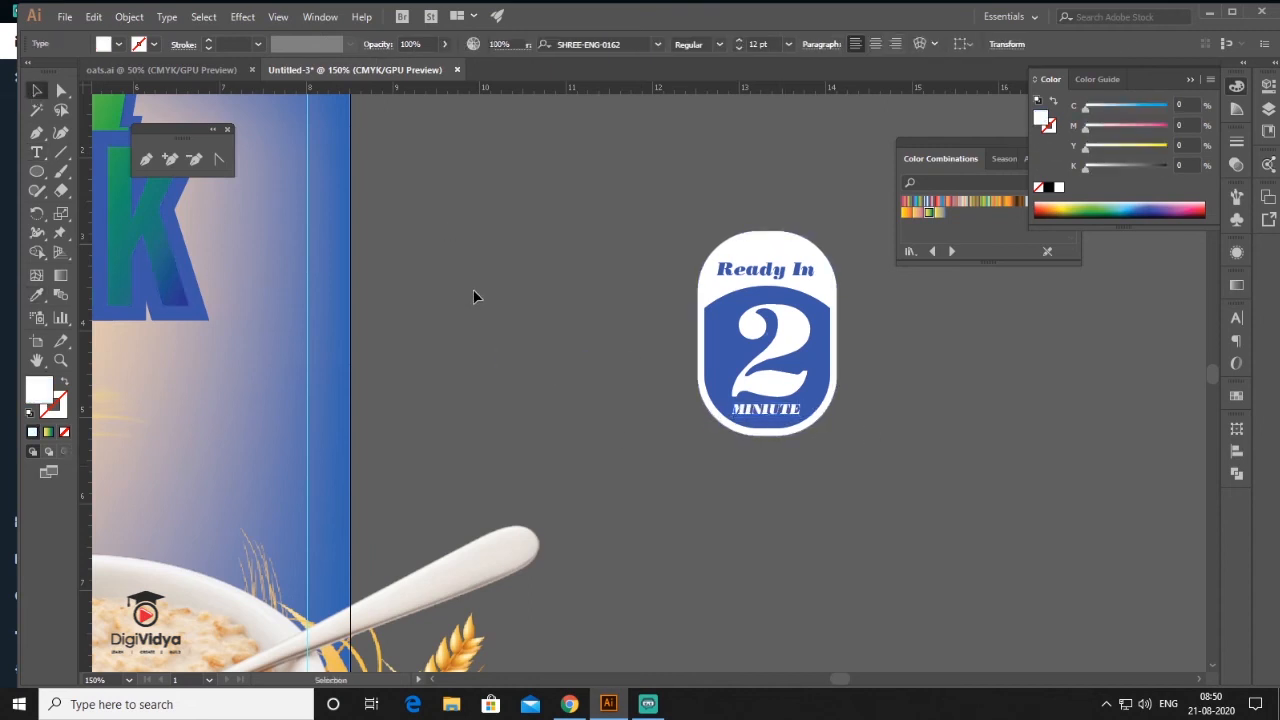
click(475, 296)
Draw a horizontal white rounded bar extending left from the badge and arrange it behind the badge
click(37, 172)
drag(40, 180, 86, 194)
drag(563, 325, 731, 362)
key(v)
drag(754, 294, 780, 218)
key(ctrl+z)
right_click(805, 339)
mouse_move(638, 357)
mouse_down()
mouse_move(603, 357)
mouse_move(616, 336)
mouse_up()
key(t)
drag(397, 409, 615, 504)
text(ORIGINAL)
click(37, 91)
key(Delete)
key(t)
drag(556, 185, 656, 221)
click(37, 91)
key(Delete)
Add the text "ORIGINAL", place it on the white bar and colour it with the badge's blue
click(510, 203)
text(ORIGINAL)
click(37, 91)
drag(632, 216, 668, 348)
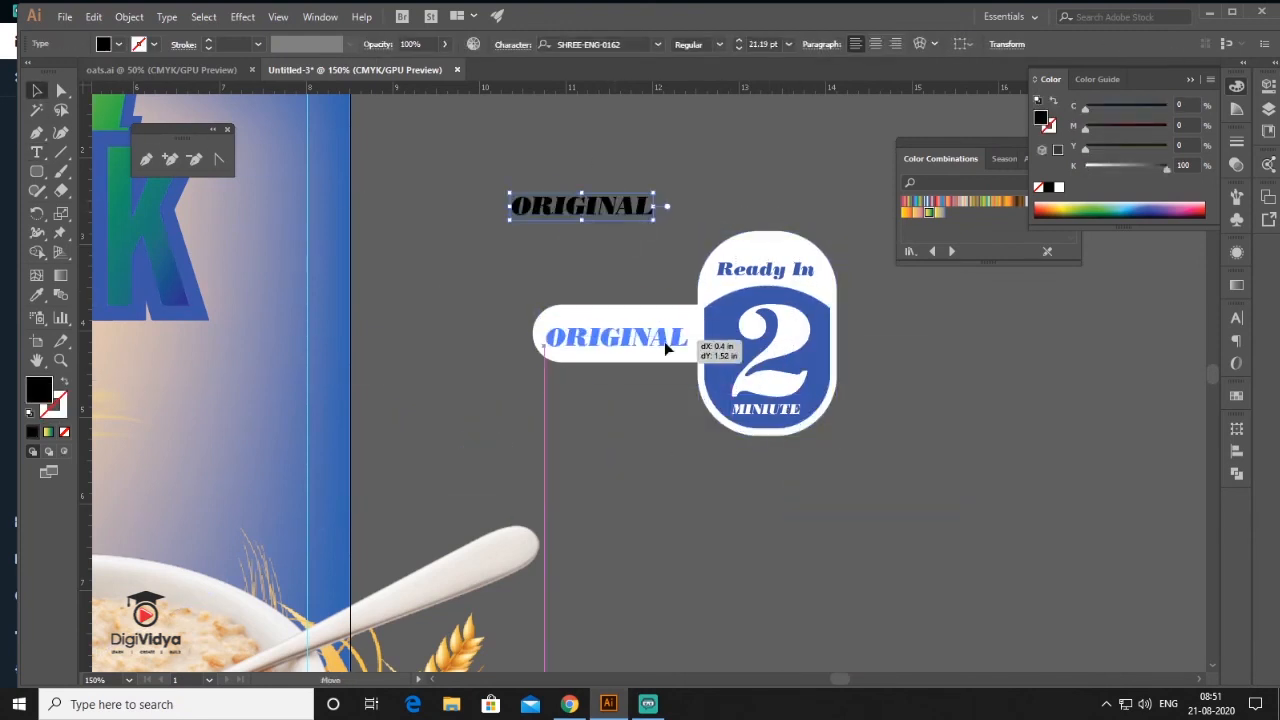
key(i)
click(724, 342)
click(64, 432)
click(592, 221)
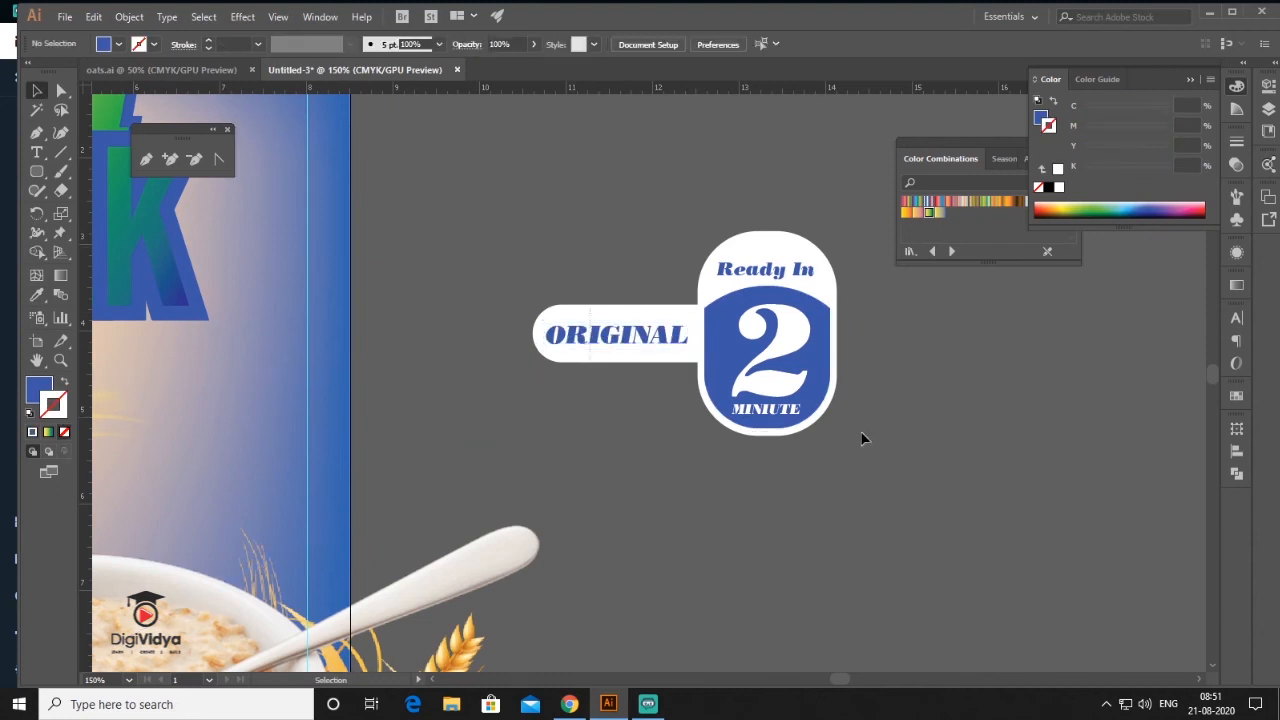
Group the whole badge, scale it down and place it on the artboard against the left guide, above the wheat and bowl
drag(864, 431, 560, 240)
key(ctrl+g)
drag(837, 435, 756, 373)
drag(667, 435, 1064, 512)
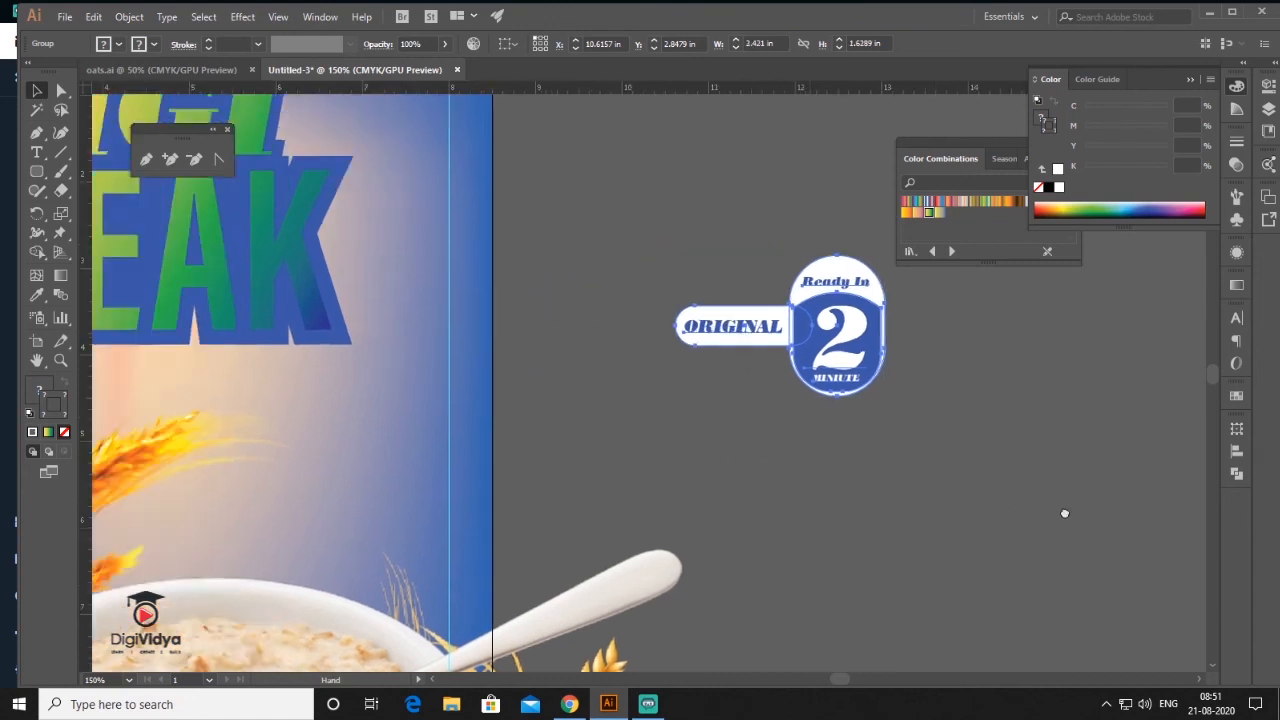
drag(1087, 383, 357, 562)
drag(516, 576, 805, 226)
drag(663, 235, 514, 281)
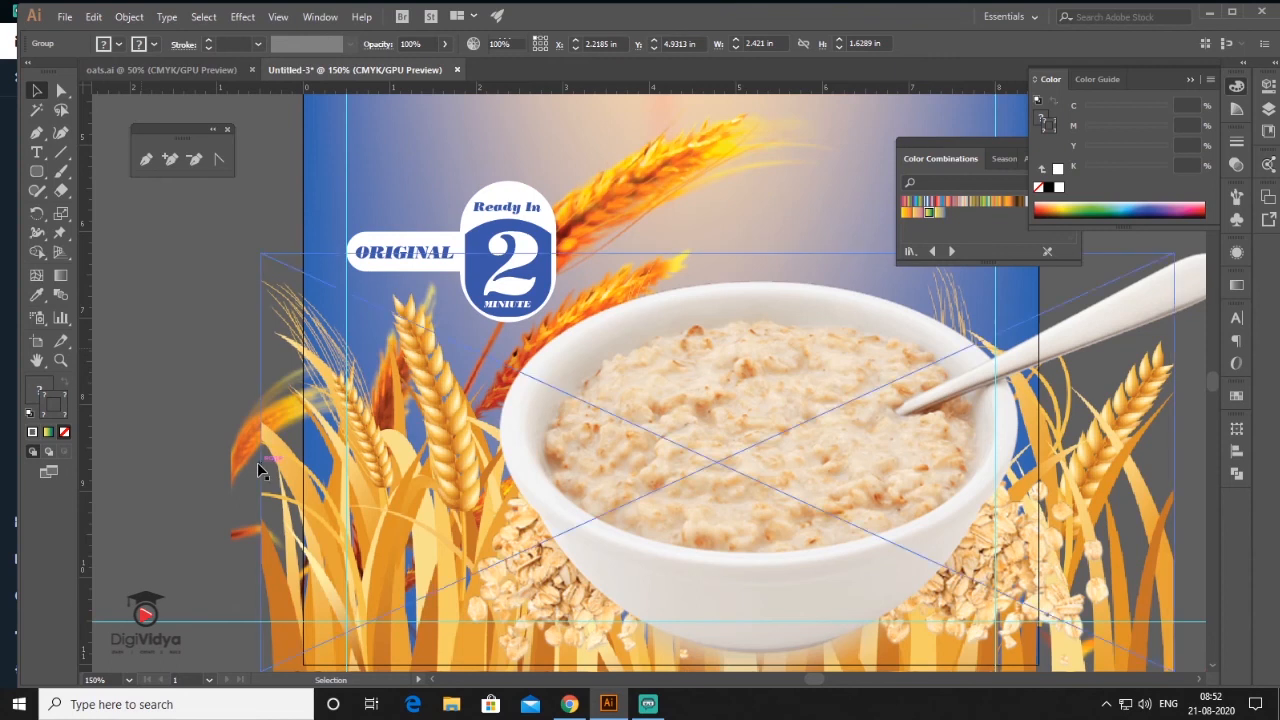
key(ctrl+0)
click(737, 430)
Draw a blue circle without stroke, about 4.18 in in diameter, beside the artboard
drag(744, 368, 718, 373)
click(37, 175)
drag(36, 176, 110, 209)
drag(856, 402, 898, 435)
click(37, 90)
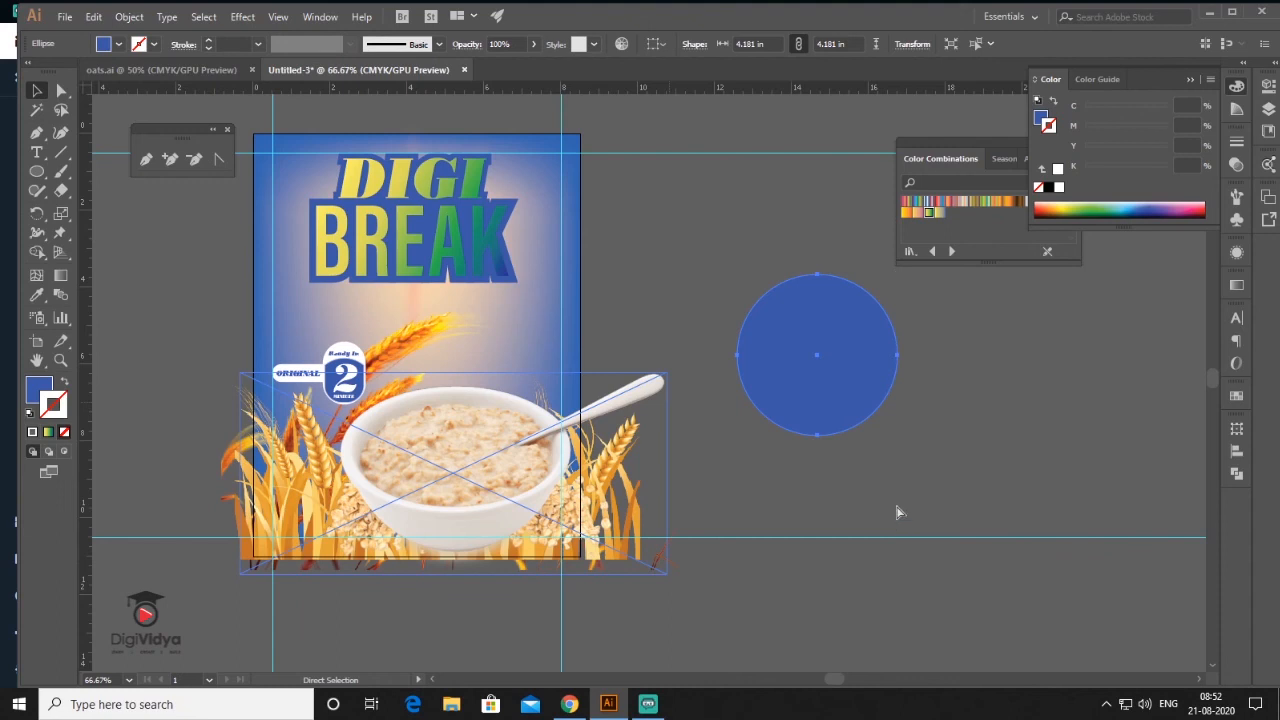
Add a concentric copy of the circle about 3.81 in in diameter, with white fill and no stroke
drag(893, 433, 903, 434)
click(1058, 188)
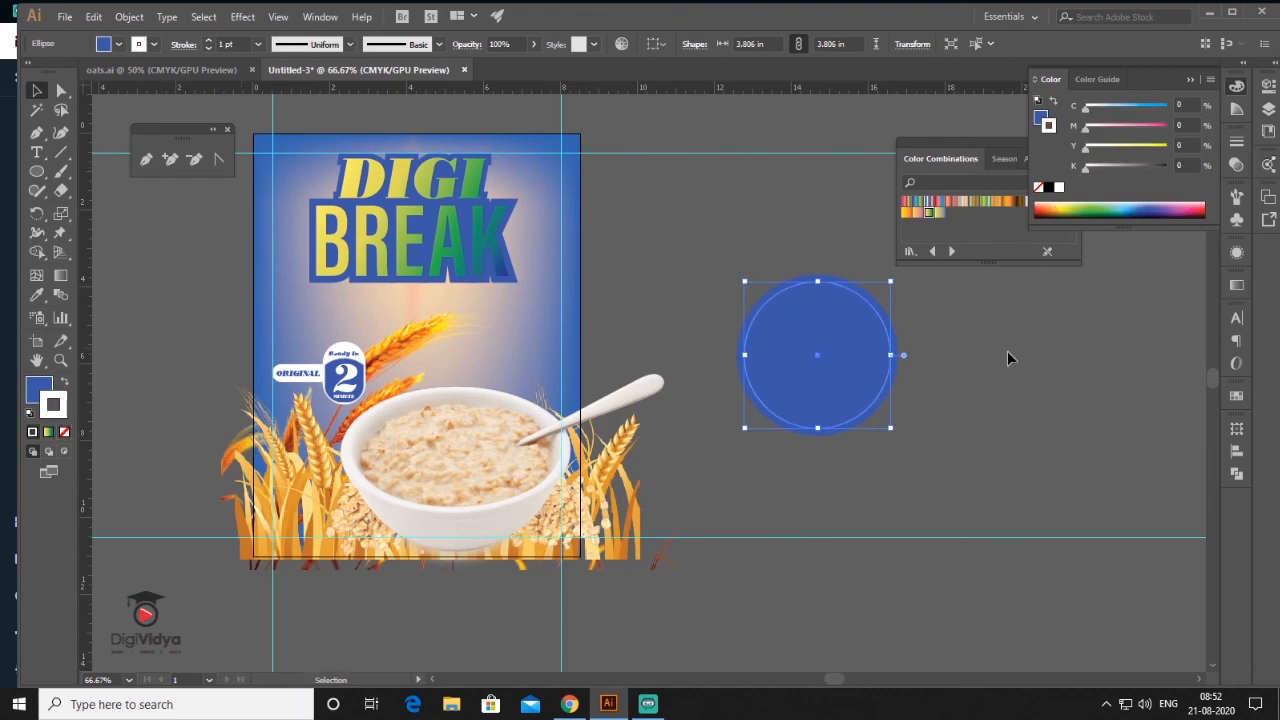
click(64, 382)
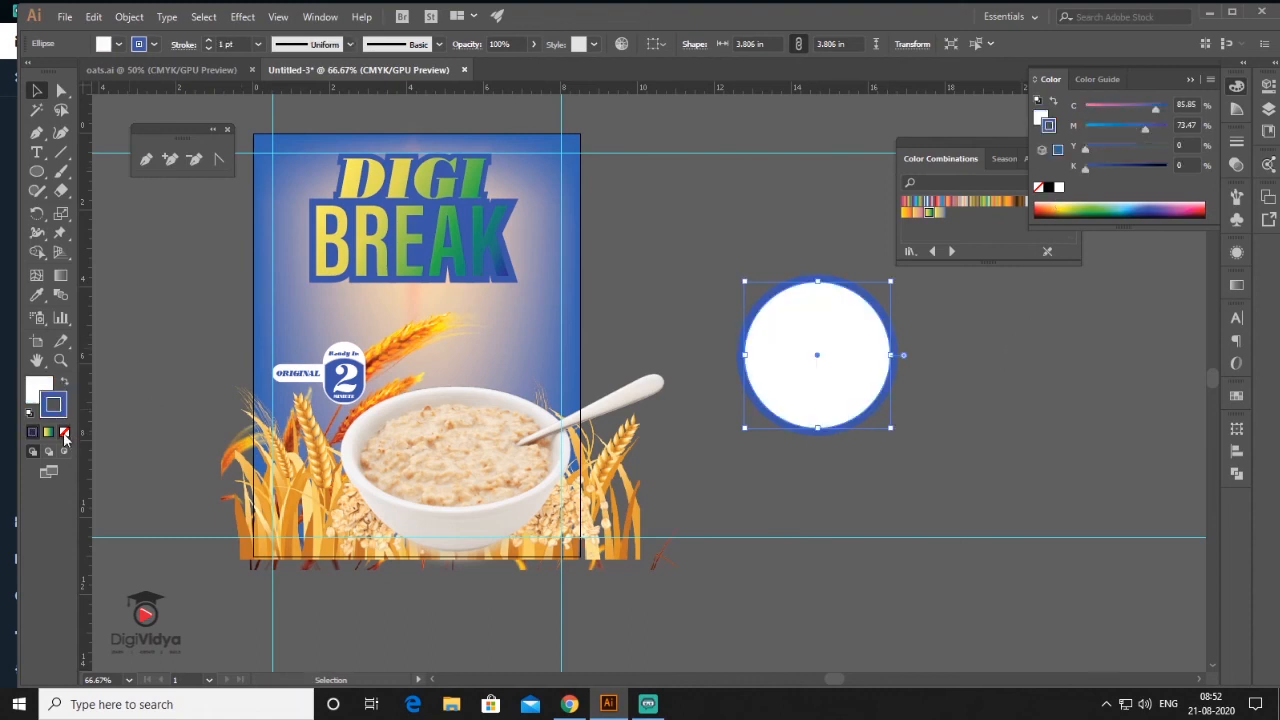
click(64, 432)
Add a third concentric circle about 3.24 in in diameter inside the white one and fill it with the outer ring's blue
key(a)
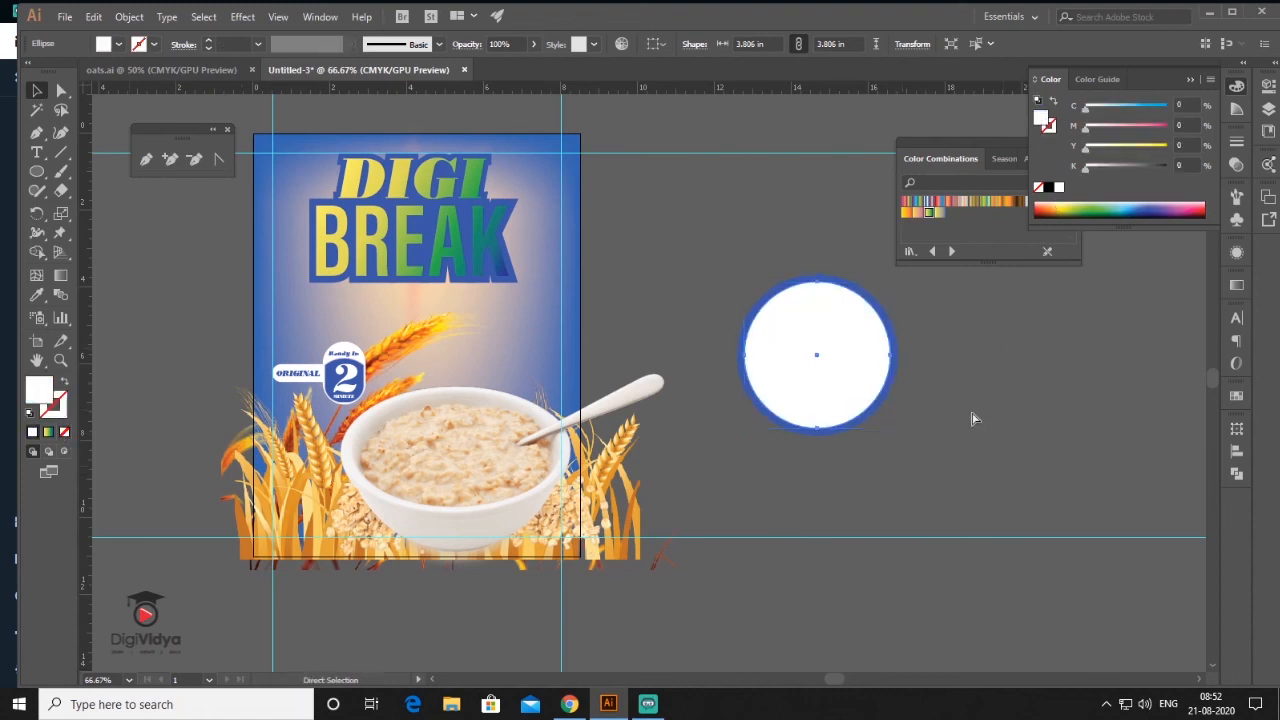
drag(889, 429, 808, 296)
key(i)
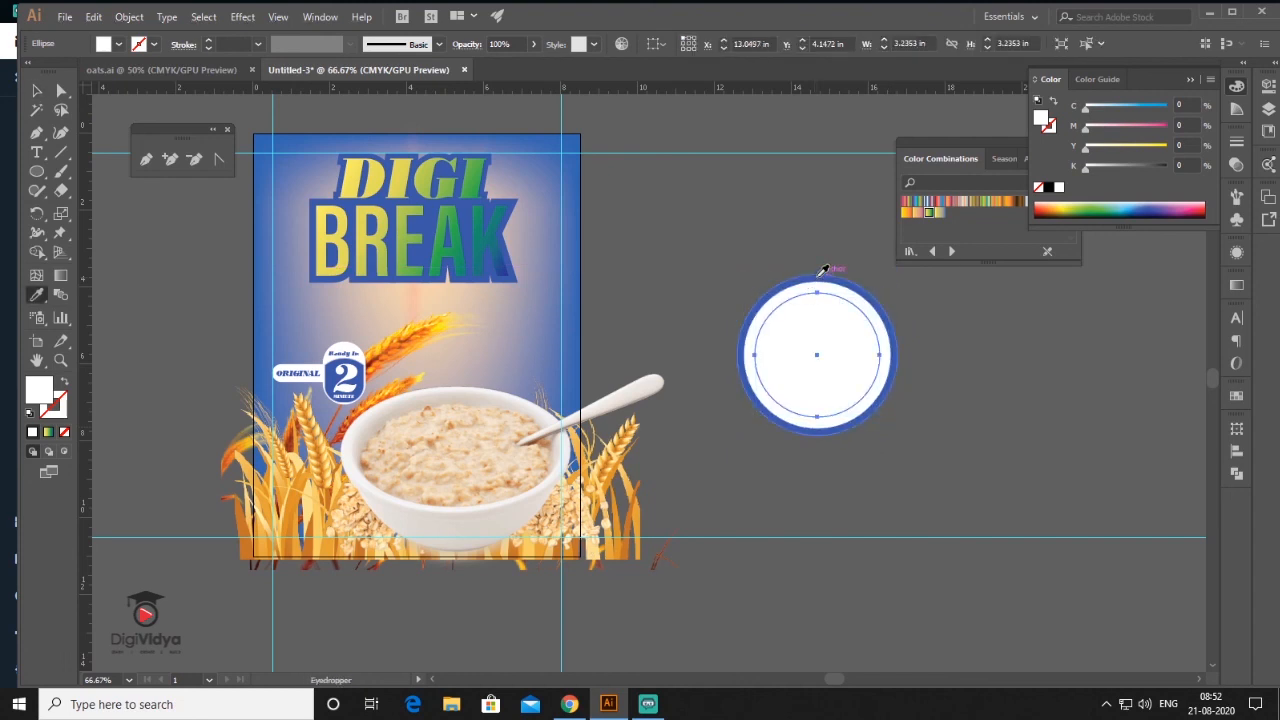
click(818, 283)
click(43, 92)
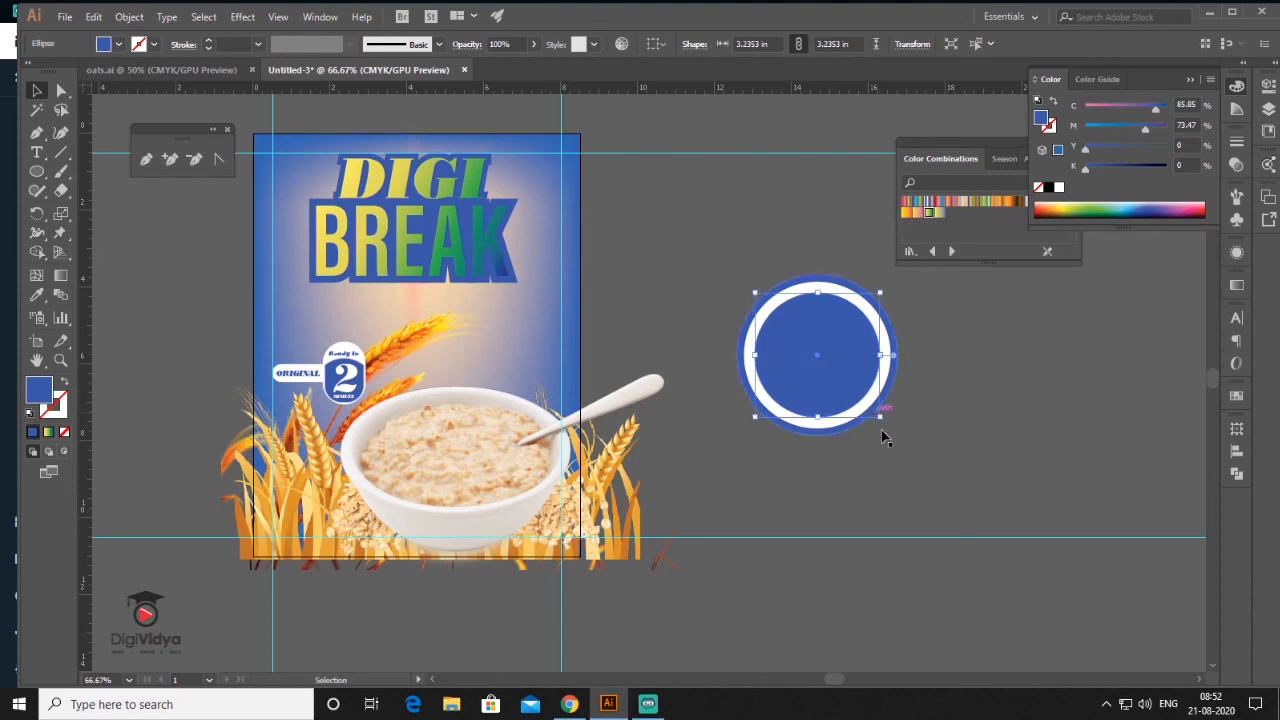
Enlarge the inner blue circle slightly from its centre to narrow the white ring around it
scroll(882, 437, up, 3)
drag(889, 415, 910, 442)
click(766, 477)
scroll(690, 500, down, 3)
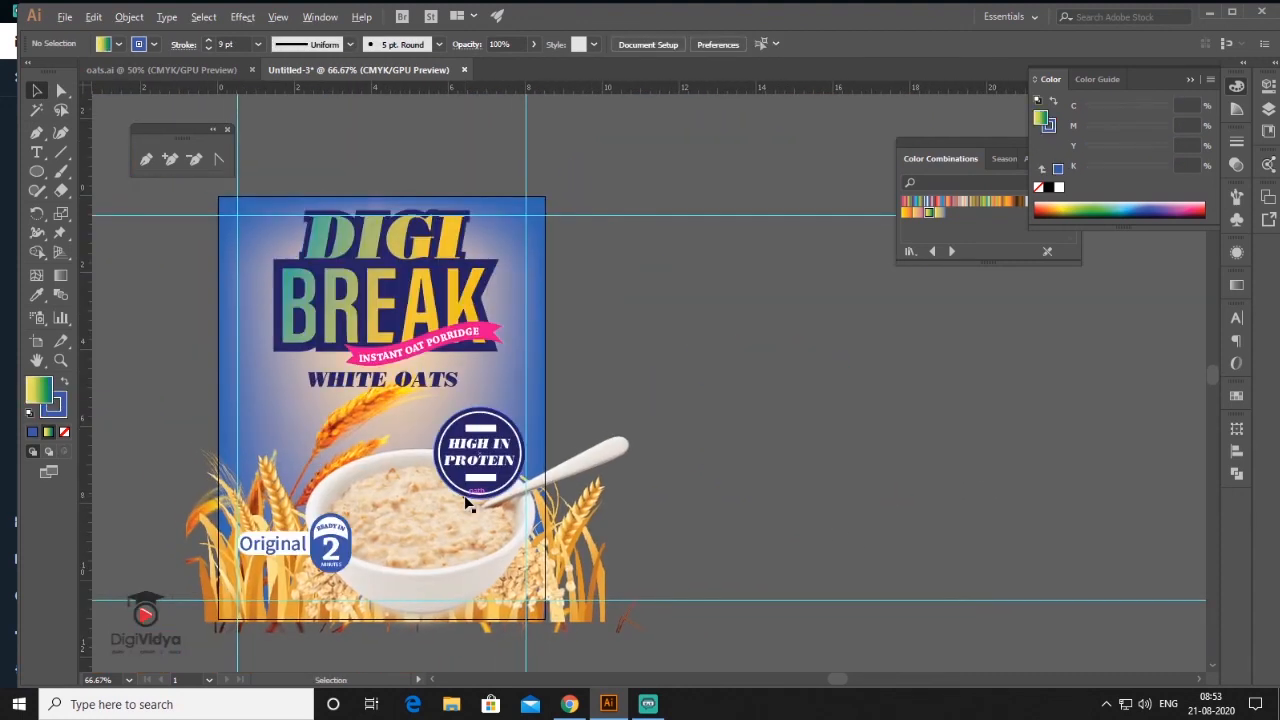
Send the HIGH IN PROTEIN emblem behind the porridge bowl and move it up about 0.5 in
scroll(466, 505, up, 3)
scroll(466, 505, up, 1)
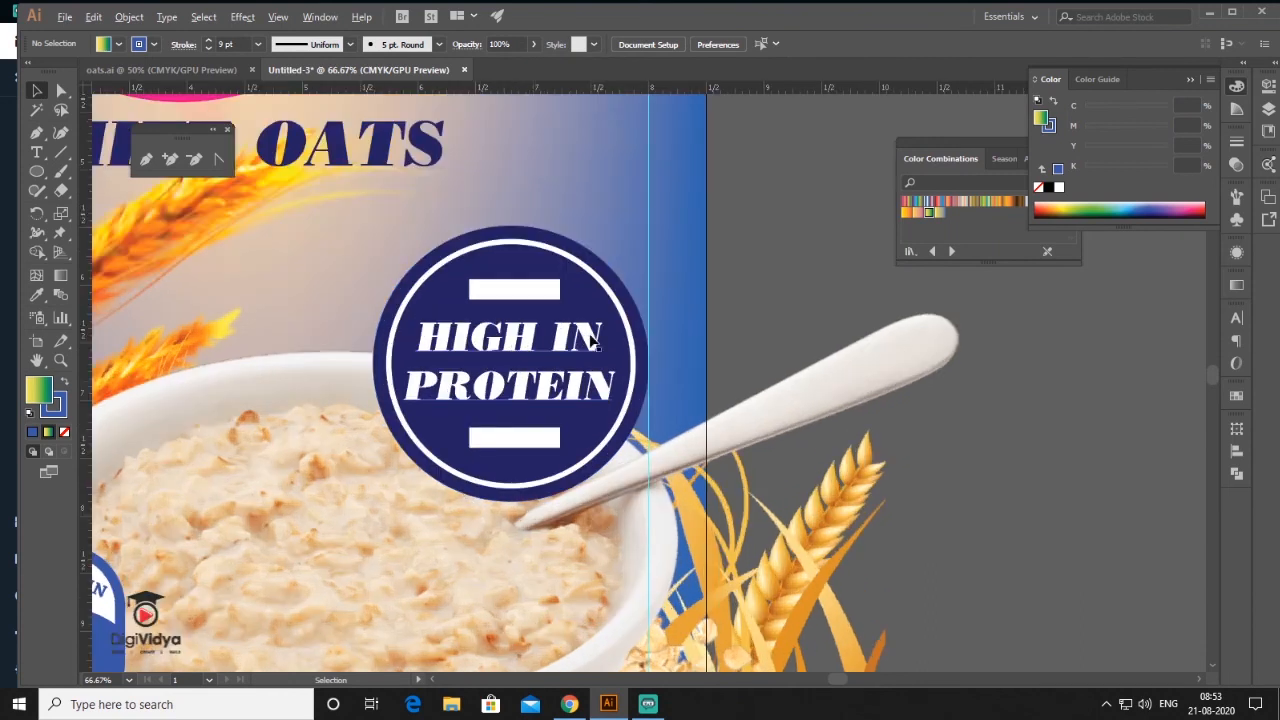
drag(559, 412, 692, 362)
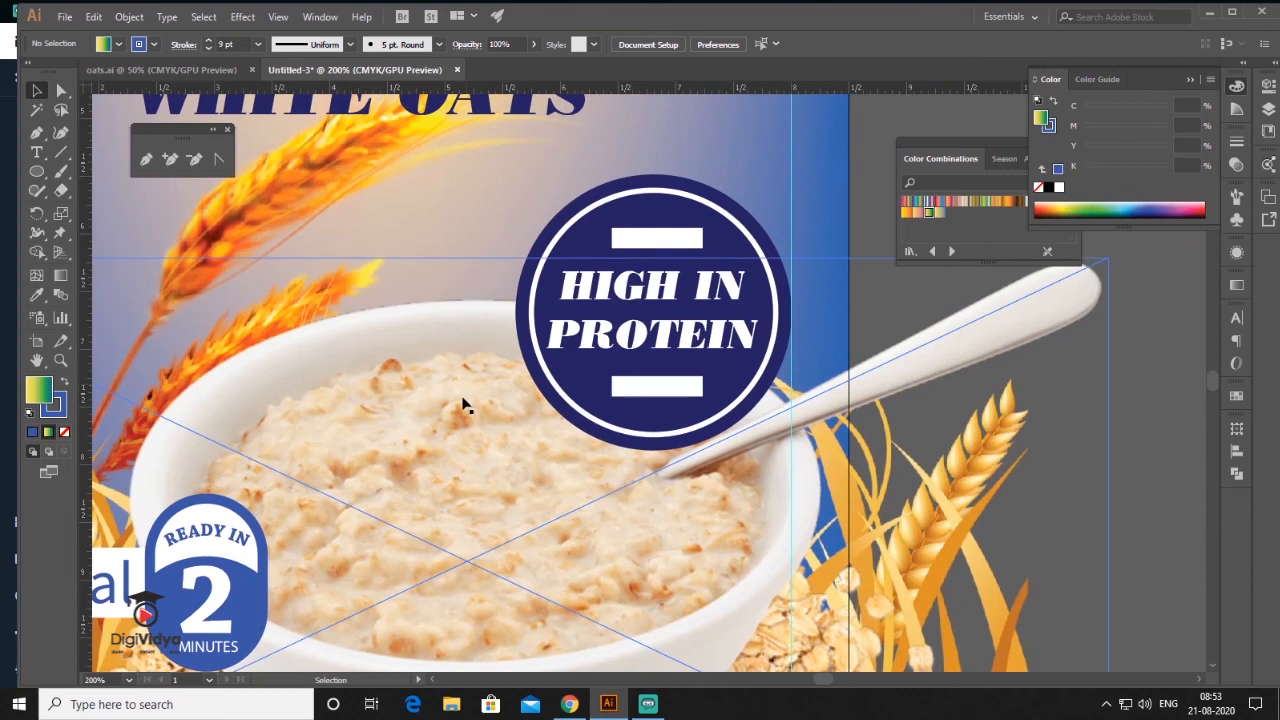
scroll(463, 405, down, 2)
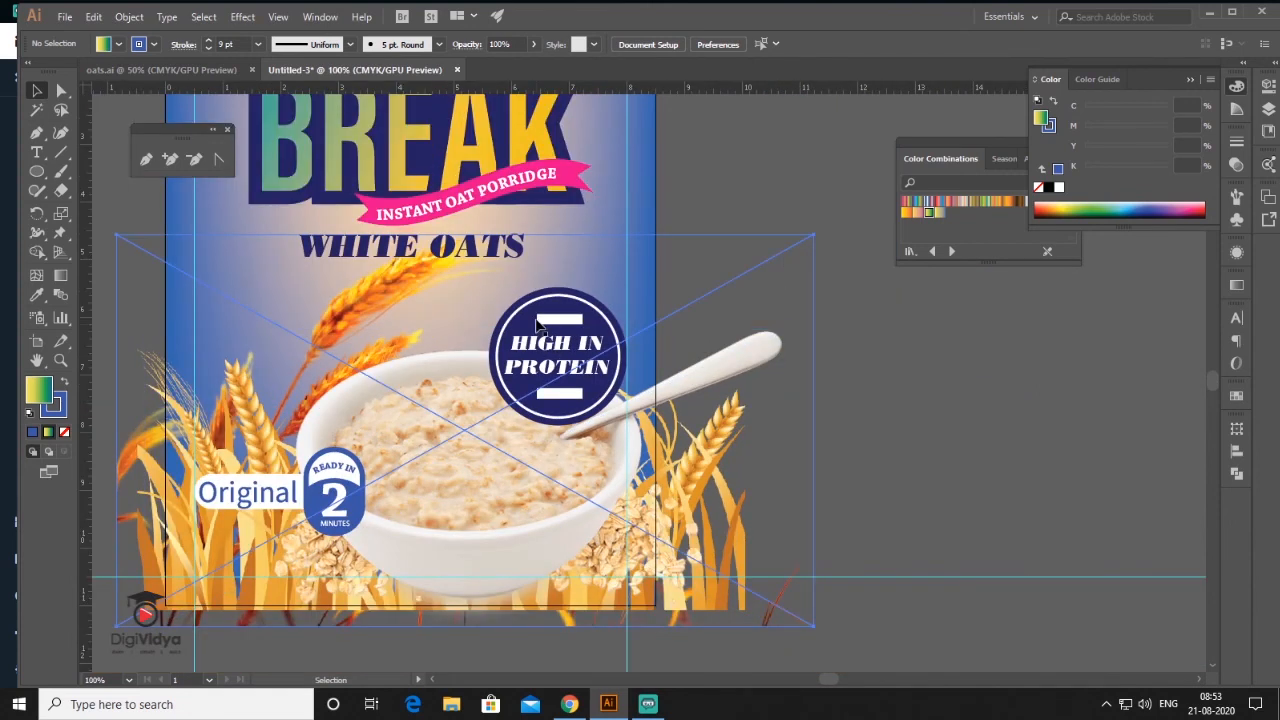
click(538, 323)
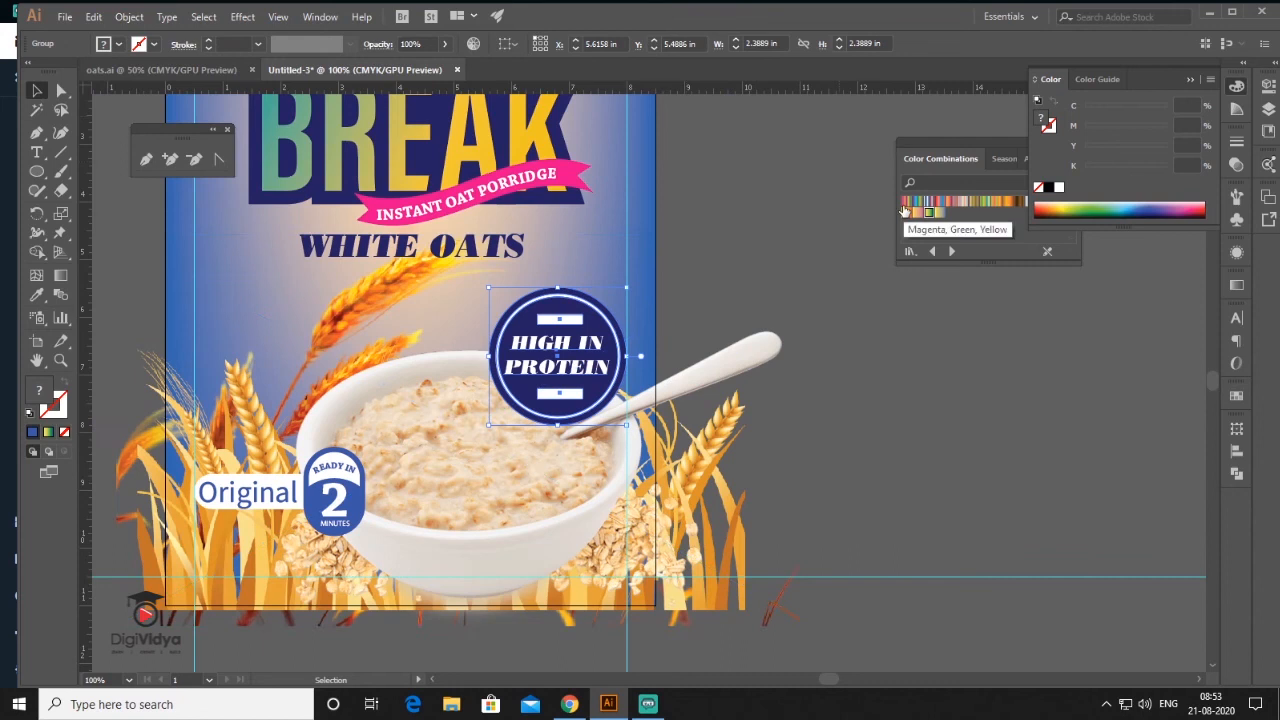
key(ctrl+[)
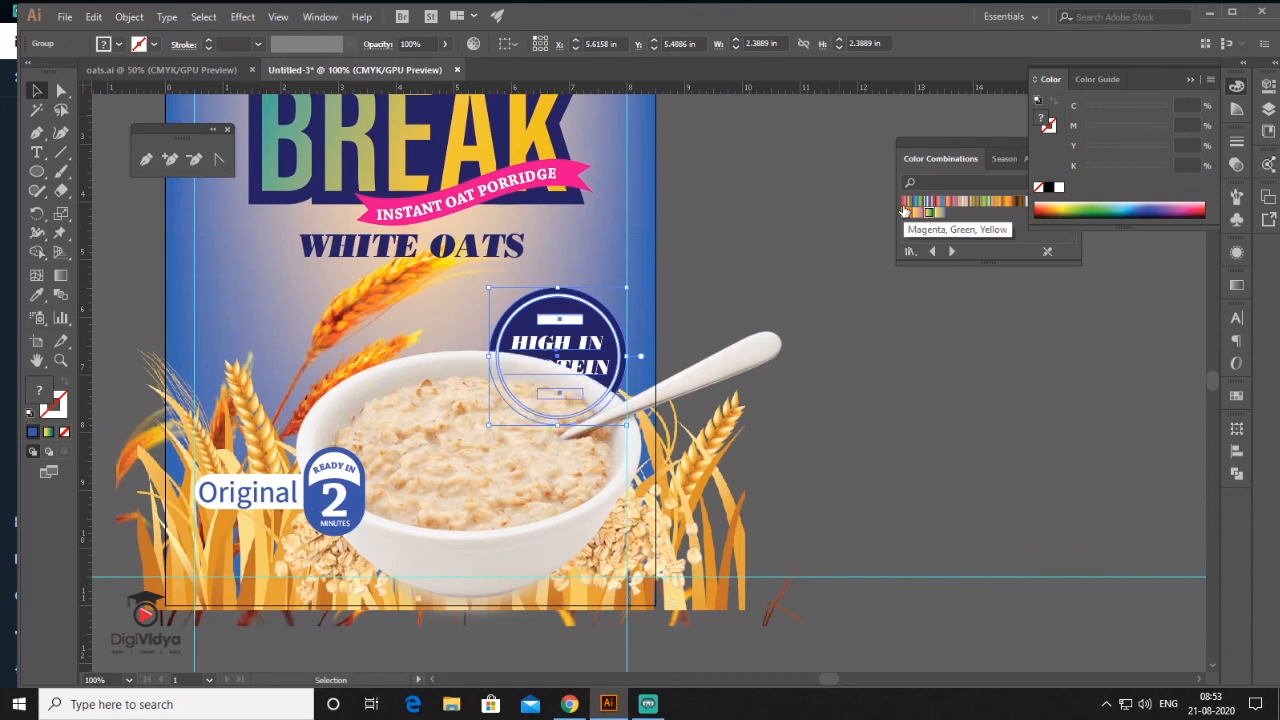
click(706, 294)
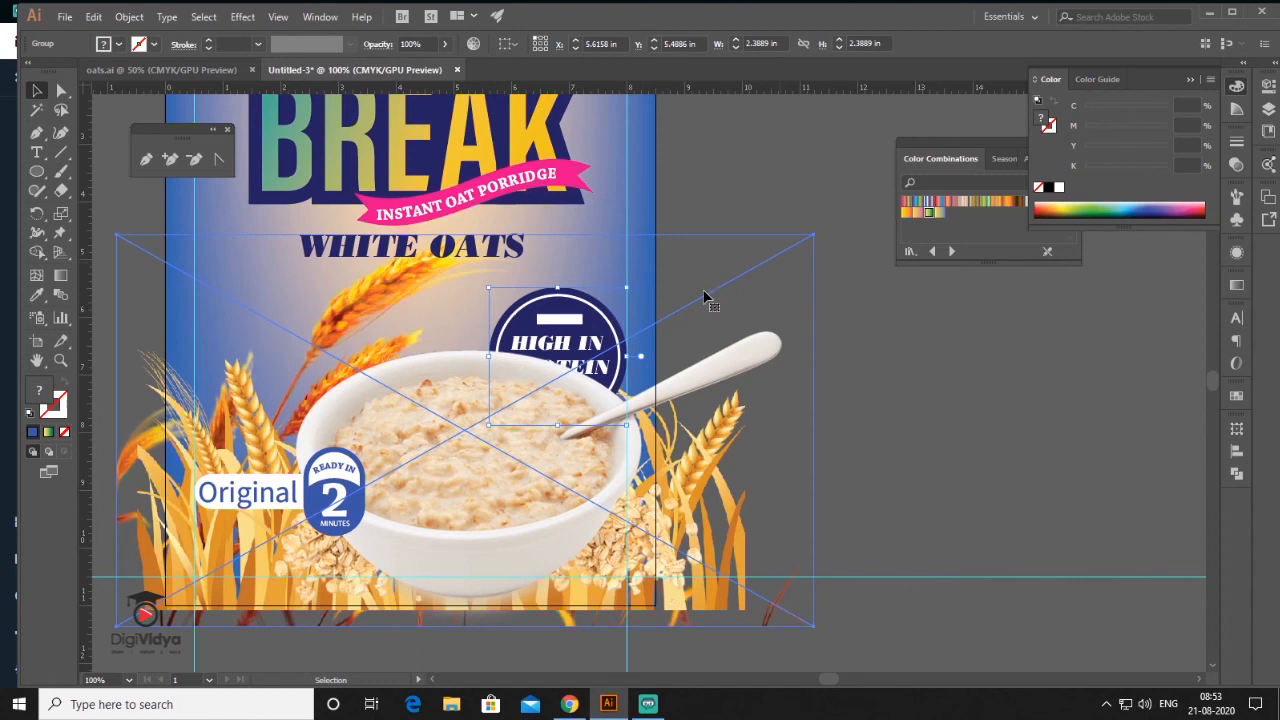
mouse_move(585, 308)
mouse_down()
mouse_move(586, 274)
mouse_move(583, 284)
mouse_up()
click(836, 277)
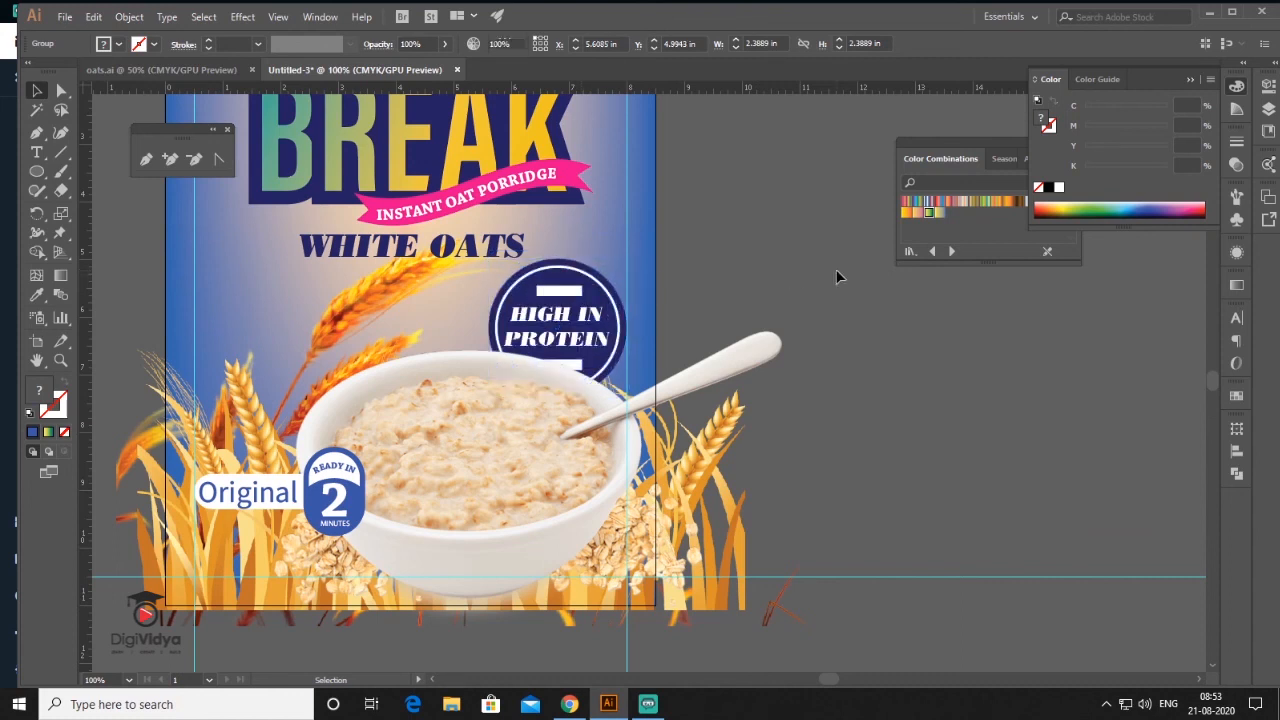
scroll(555, 361, down, 1)
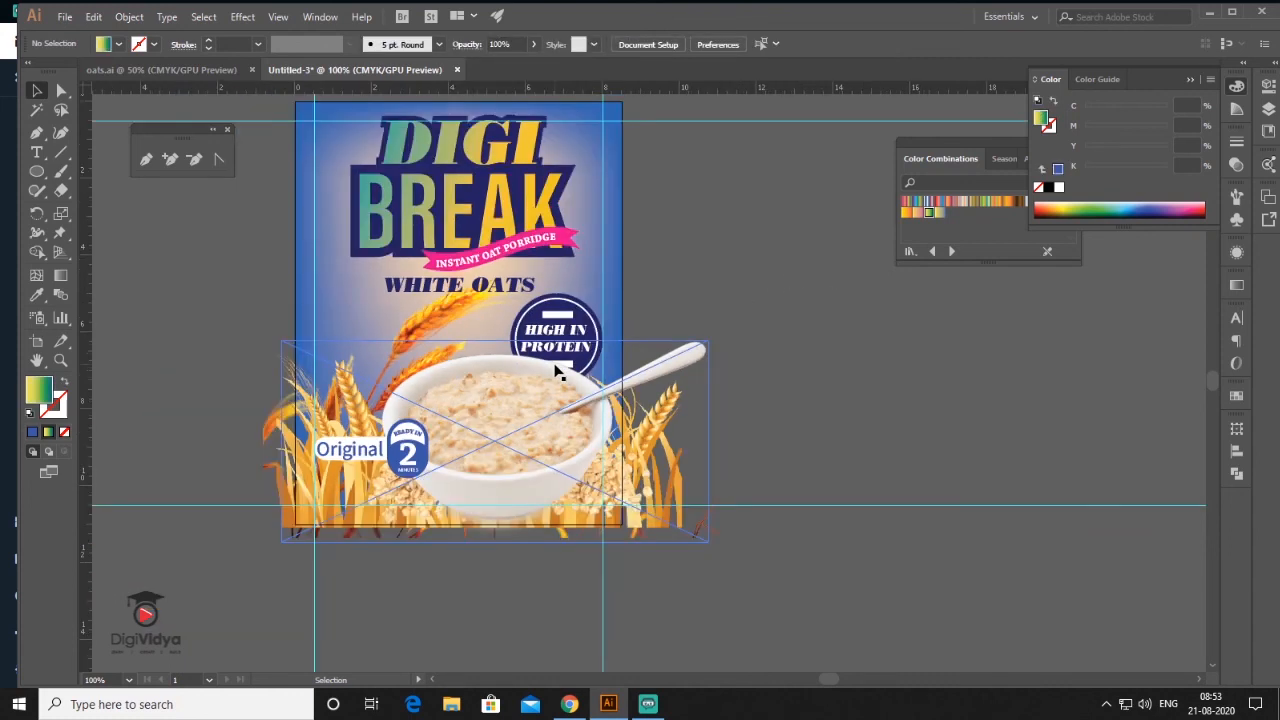
drag(736, 265, 778, 381)
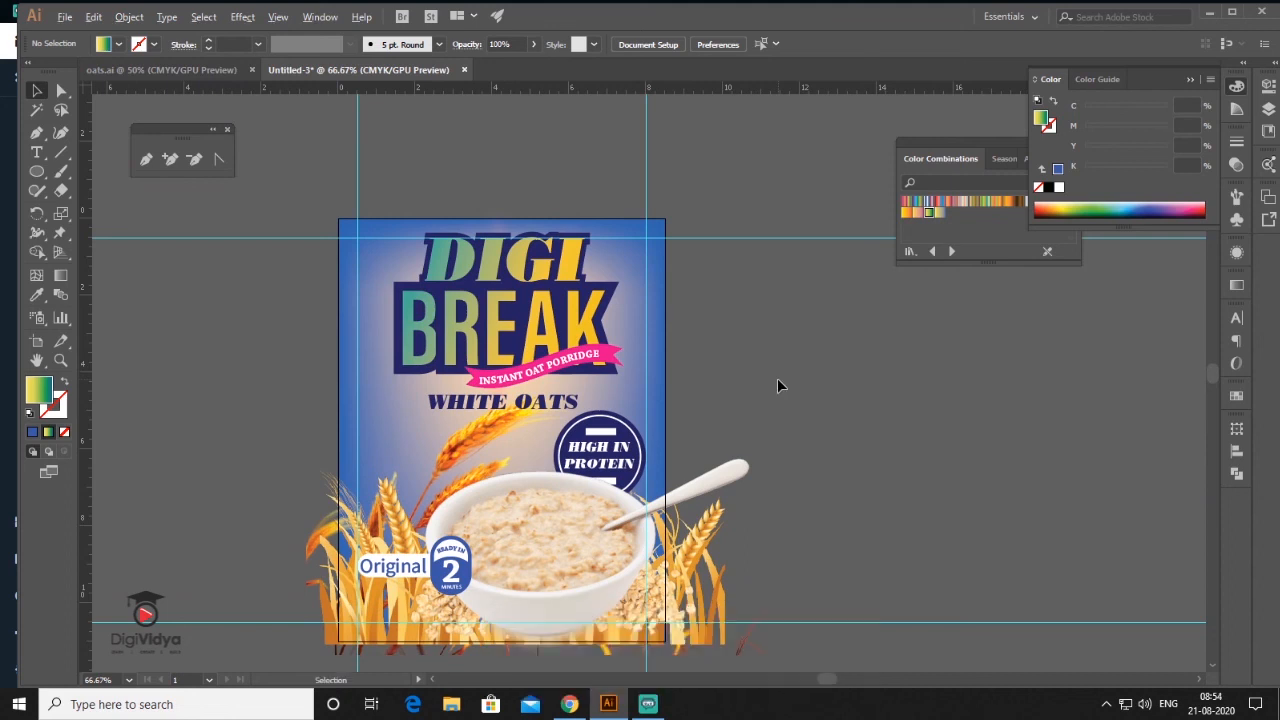
scroll(777, 380, up, 1)
drag(685, 386, 884, 344)
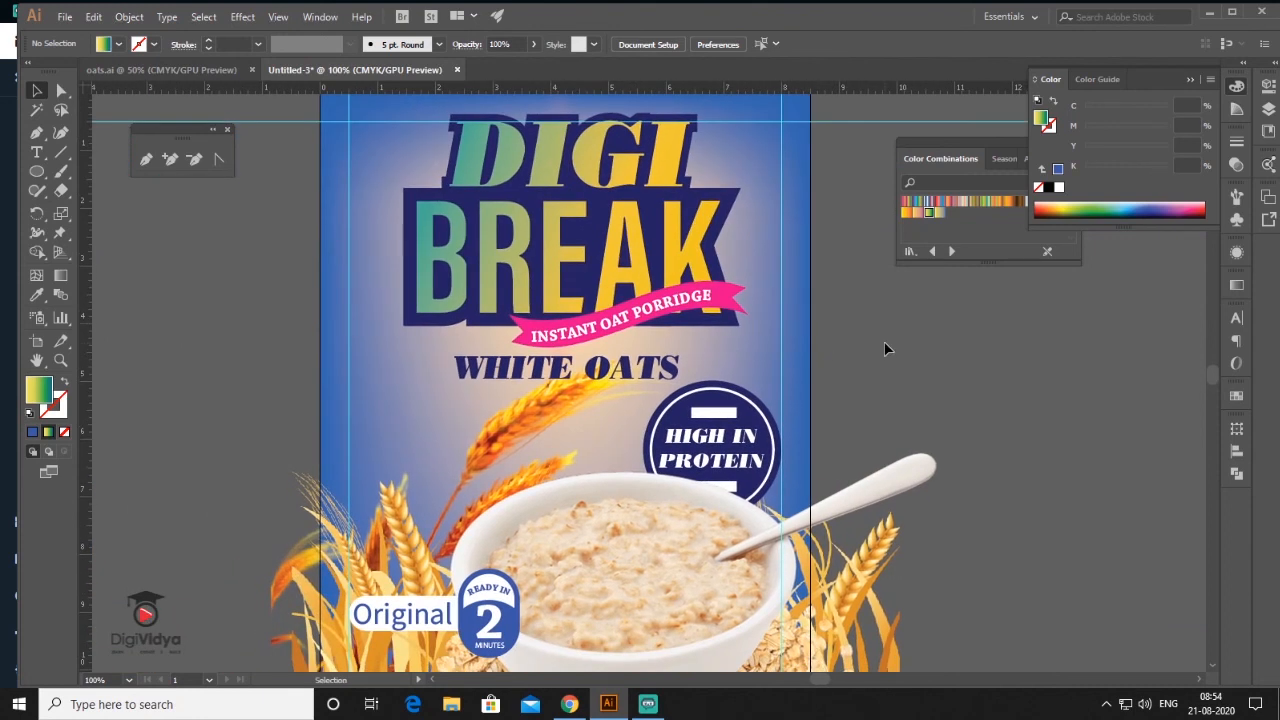
Put away the floating Color and Color Combinations panels to clear the canvas beside the package design
click(1192, 80)
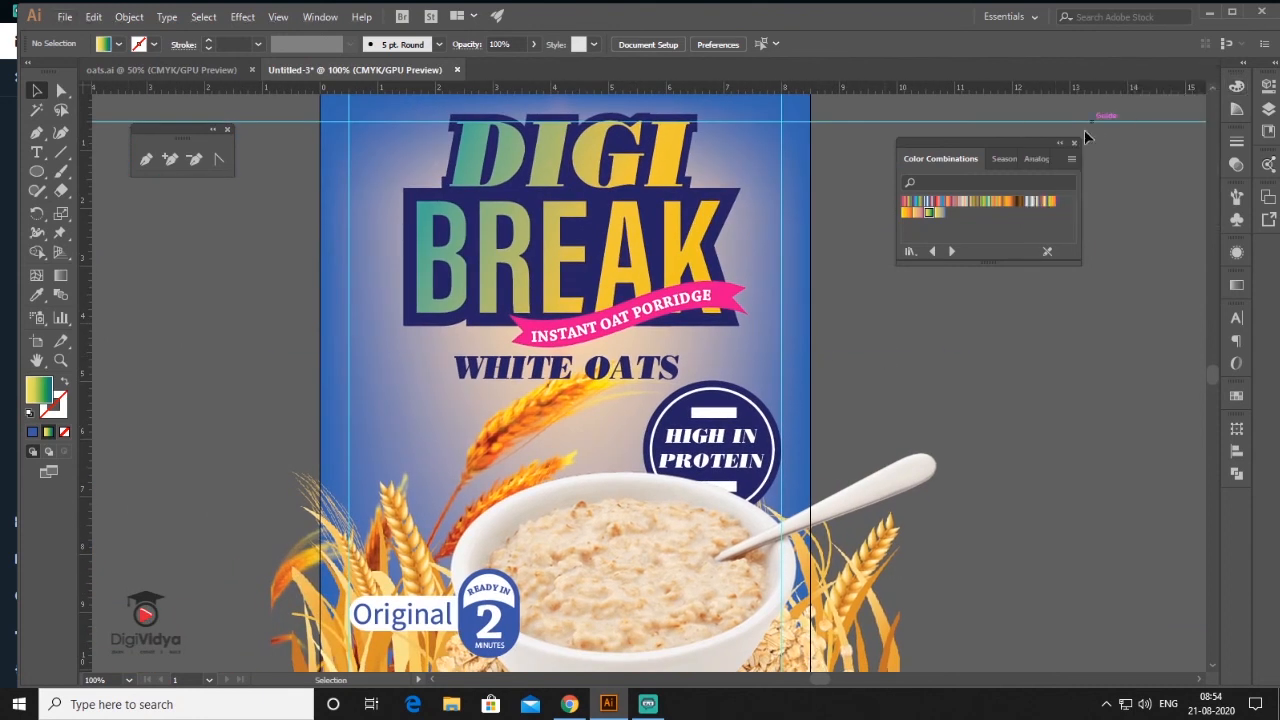
click(1076, 143)
key(space)
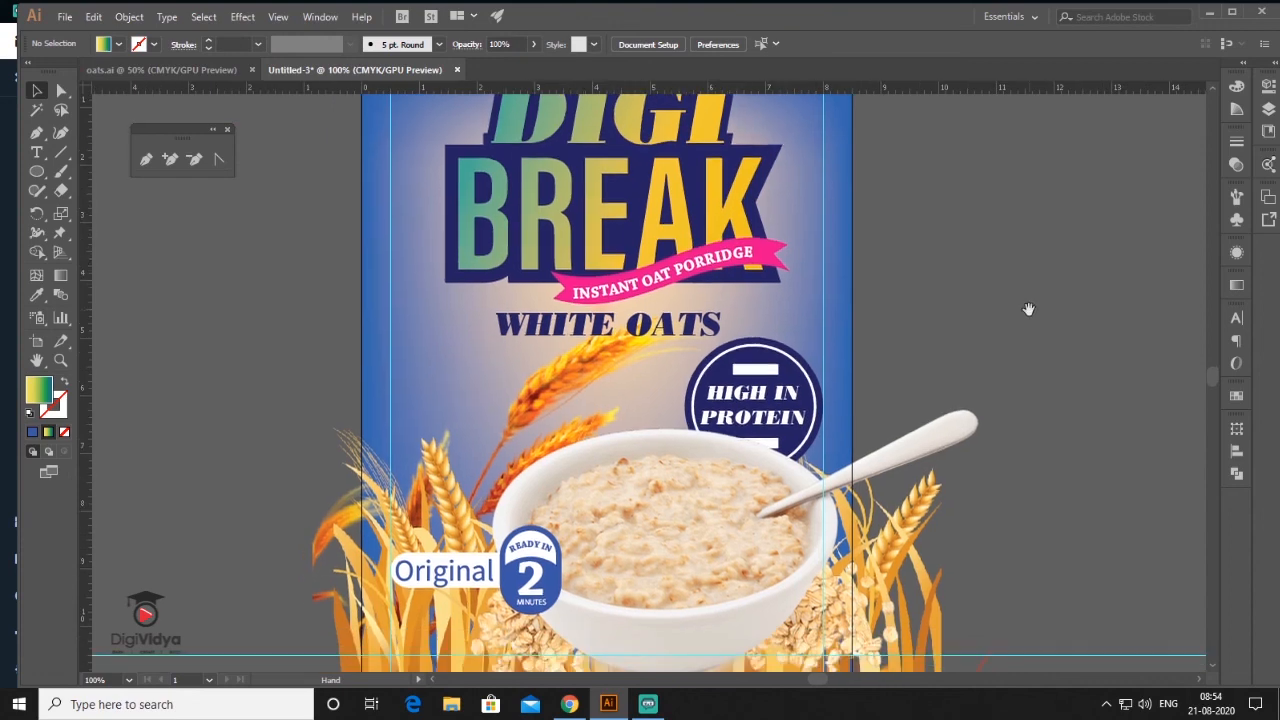